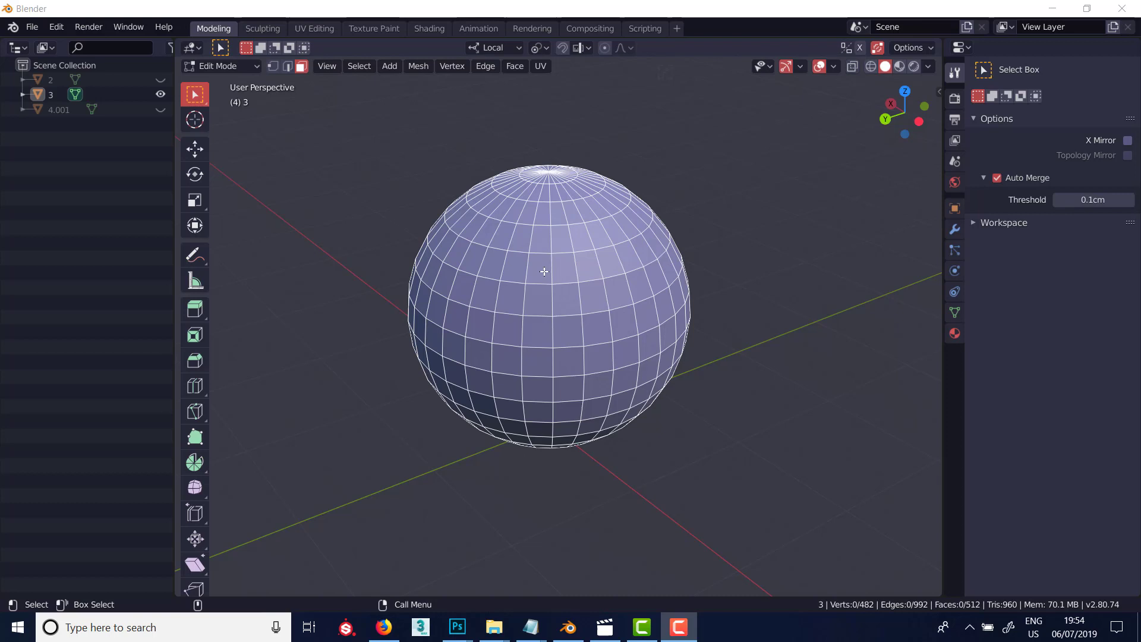
# Delete a rectangular block of faces, five wide and three high, on the sphere's upper front
pyautogui.moveTo(526, 290); pyautogui.dragTo(543, 275)
pyautogui.click(503, 237)
pyautogui.keyDown('ctrl'); pyautogui.keyDown('shift'); pyautogui.click(591, 300); pyautogui.keyUp('shift'); pyautogui.keyUp('ctrl')
pyautogui.moveTo(590, 300); pyautogui.dragTo(519, 272, button='middle')
pyautogui.press('Delete')
pyautogui.scroll(2, 527, 276)
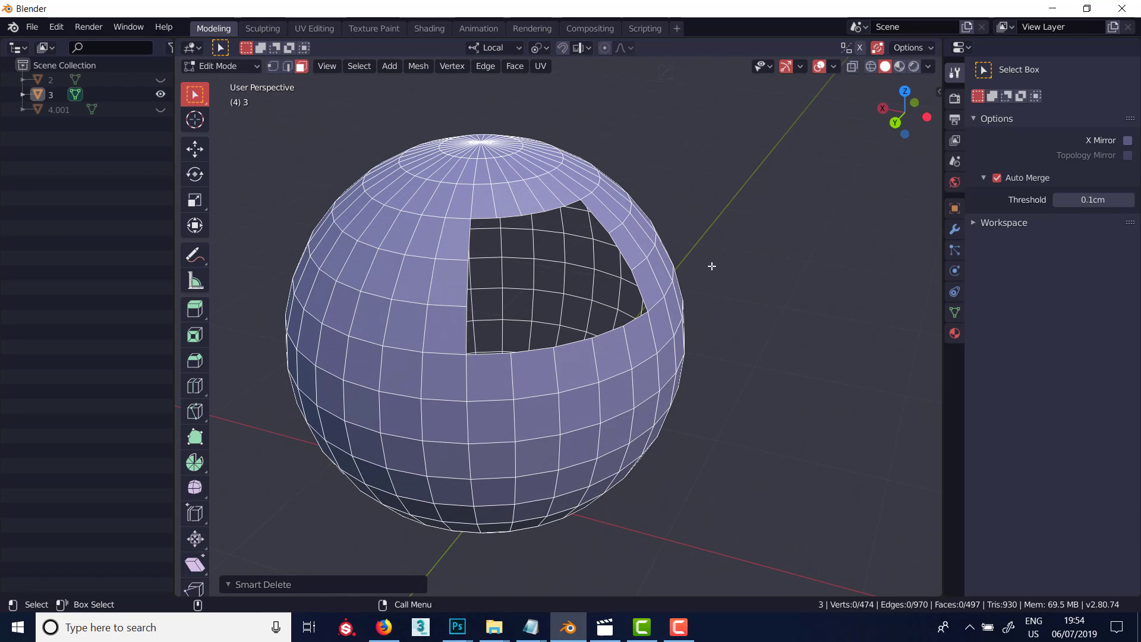
pyautogui.press('n')
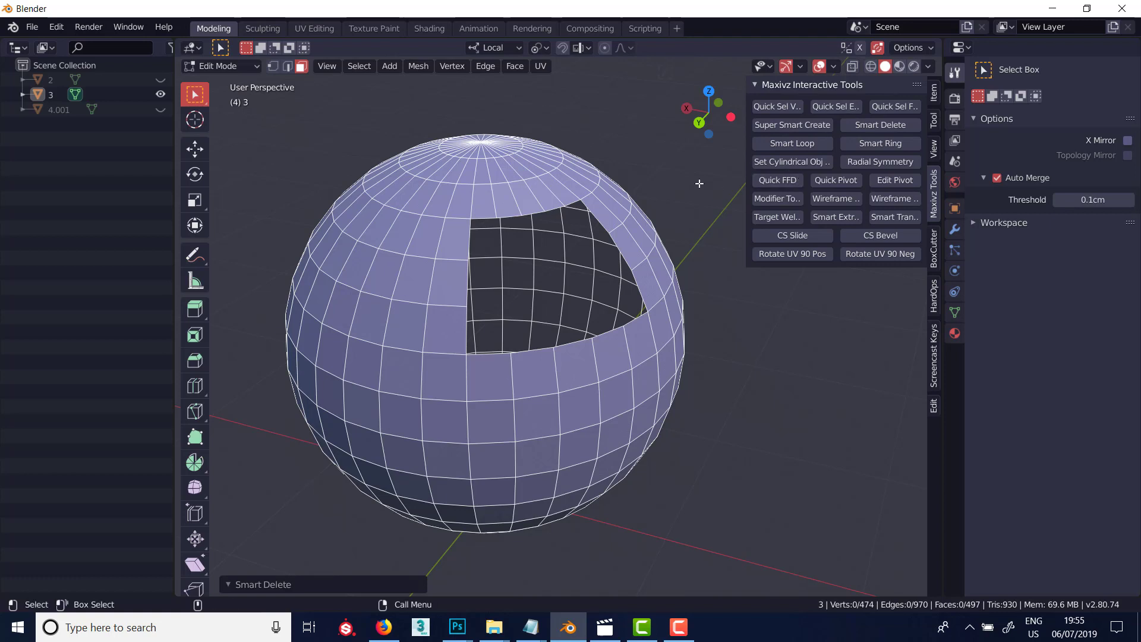
pyautogui.press('n')
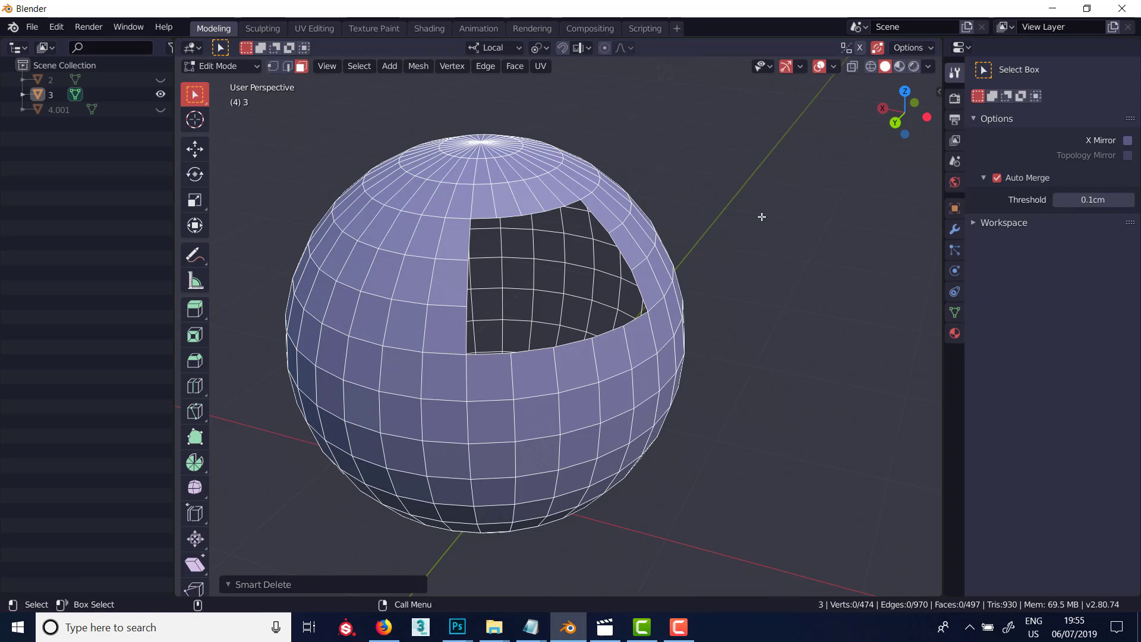
# Select the boundary edge loop of the rectangular hole and close it with Grid Fill at a span of 5
pyautogui.press('2')
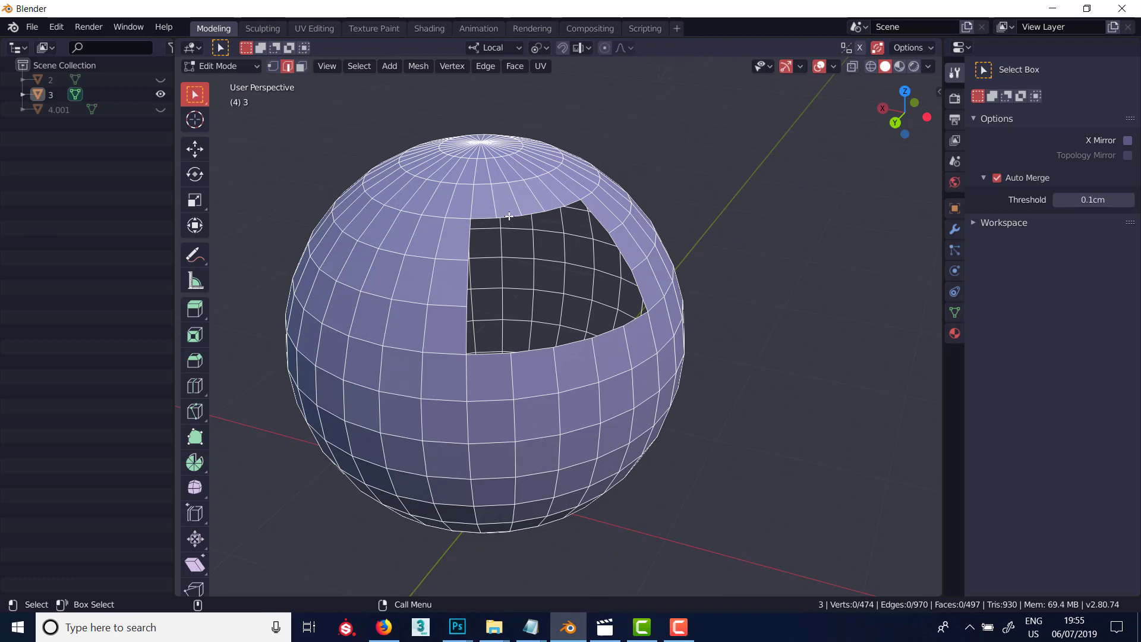
pyautogui.keyDown('alt'); pyautogui.click(470, 241); pyautogui.keyUp('alt')
pyautogui.moveTo(514, 296); pyautogui.dragTo(405, 302, button='middle')
pyautogui.keyDown('alt'); pyautogui.click(406, 302); pyautogui.keyUp('alt')
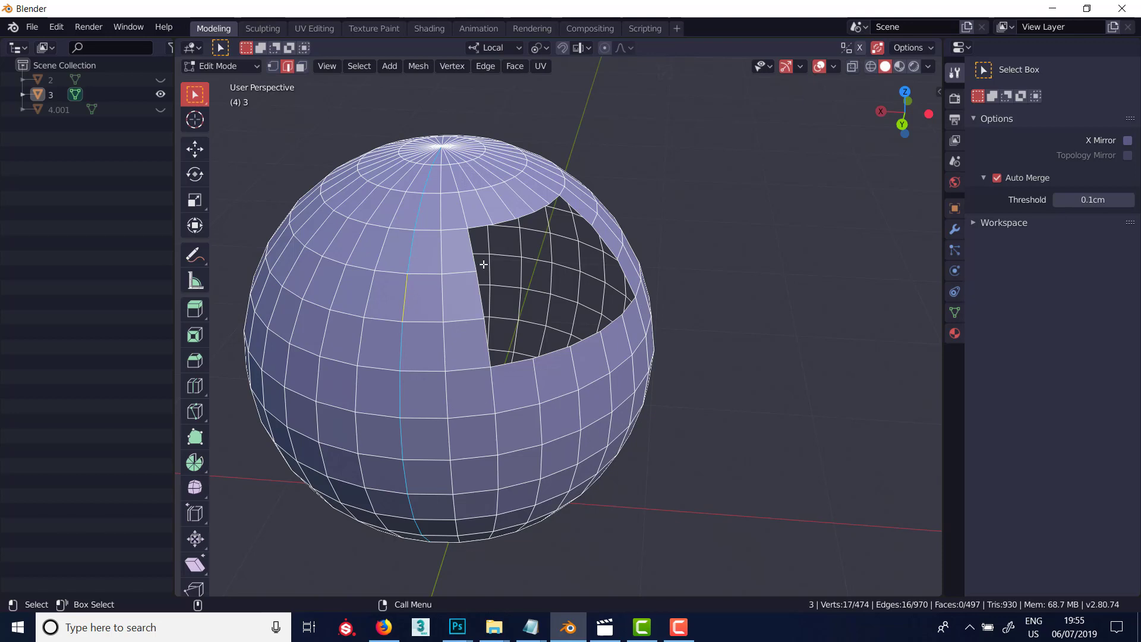
pyautogui.keyDown('alt'); pyautogui.click(471, 248); pyautogui.keyUp('alt')
pyautogui.moveTo(471, 248); pyautogui.dragTo(529, 273, button='middle')
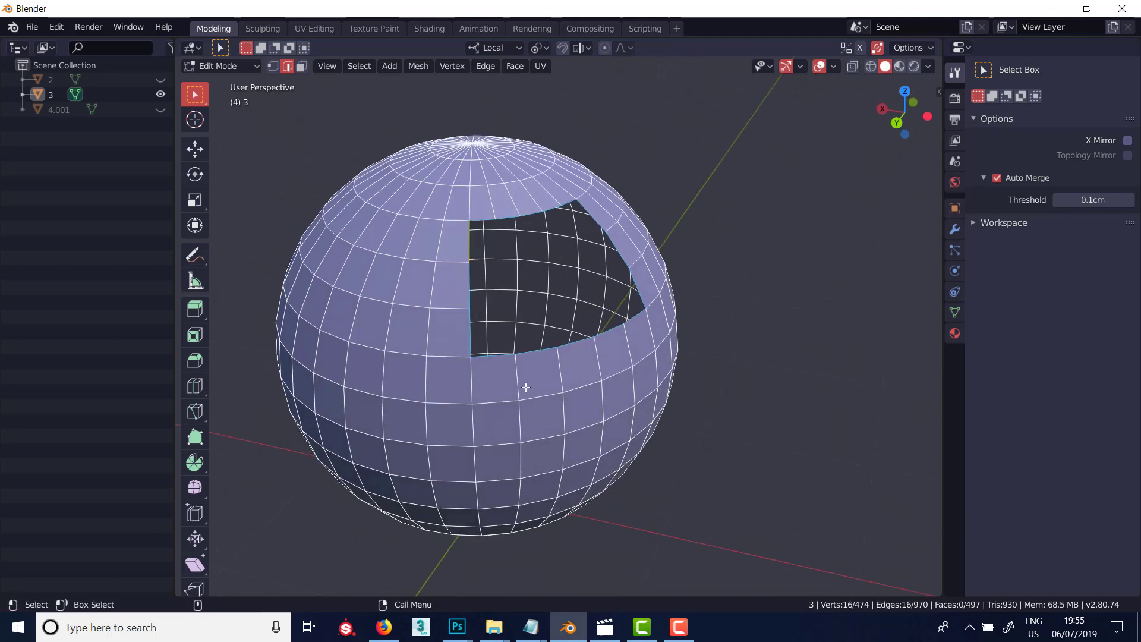
pyautogui.click(520, 66)
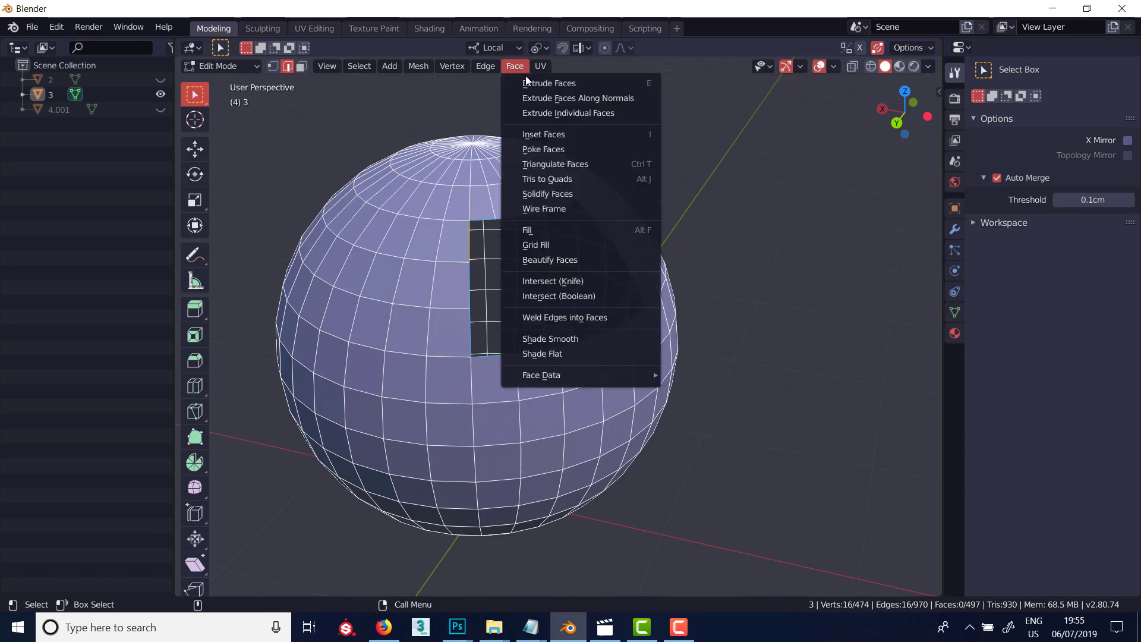
pyautogui.click(543, 242)
pyautogui.moveTo(543, 241); pyautogui.dragTo(591, 337, button='middle')
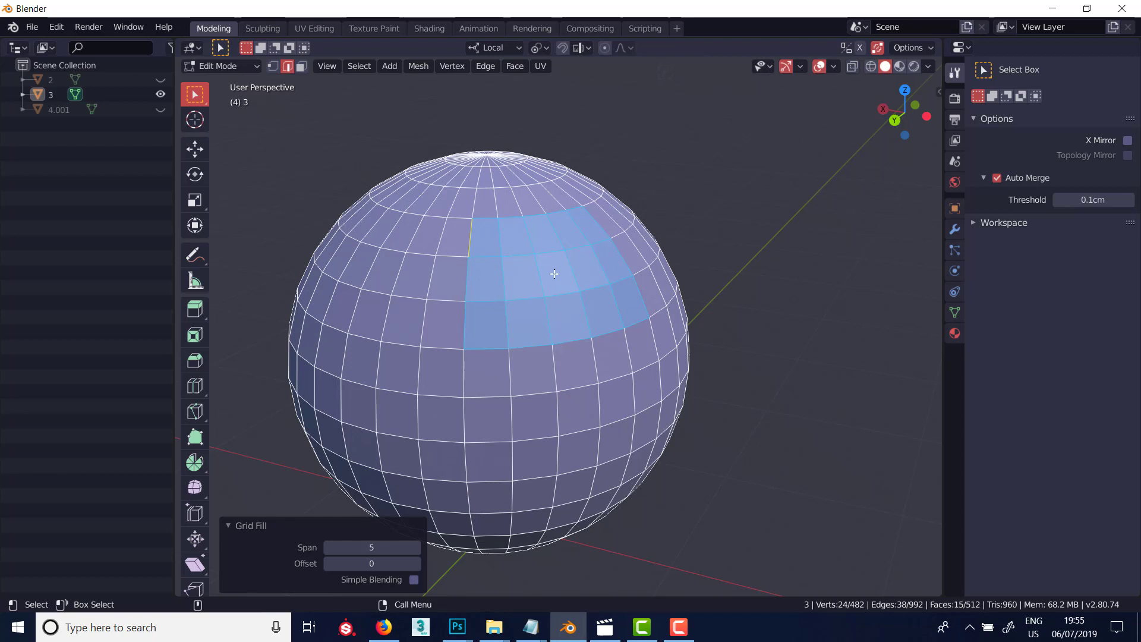
# Delete the newly filled faces and the single face directly below the patch's lower-left corner, leaving a notched hole in the sphere
pyautogui.hotkey('ctrl', 'x')
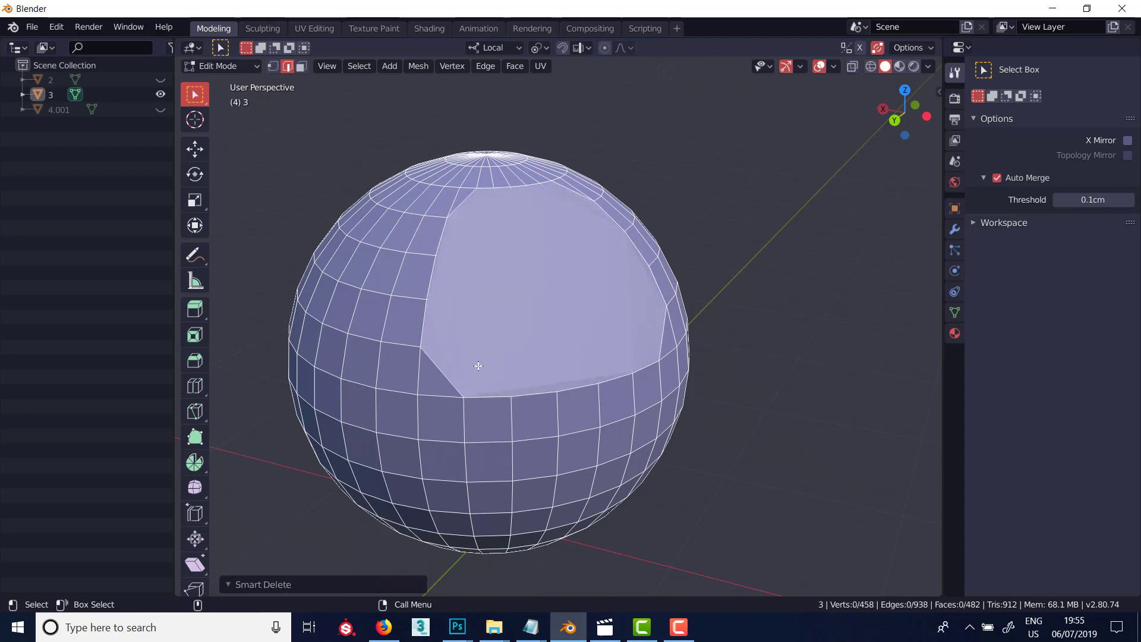
pyautogui.hotkey('ctrl', 'z')
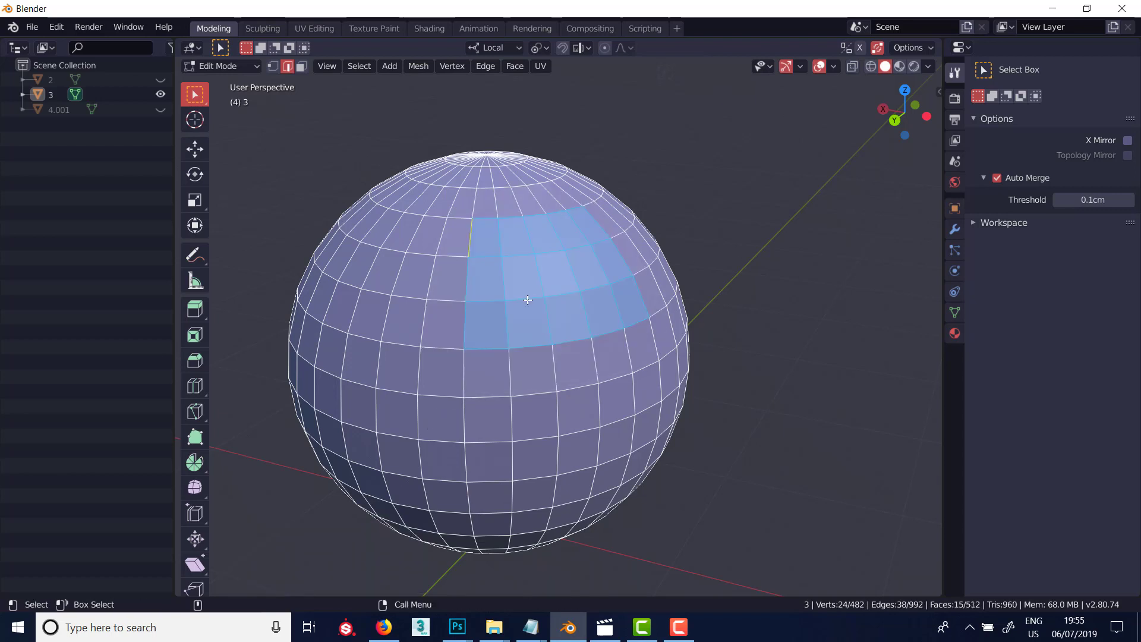
pyautogui.press('3')
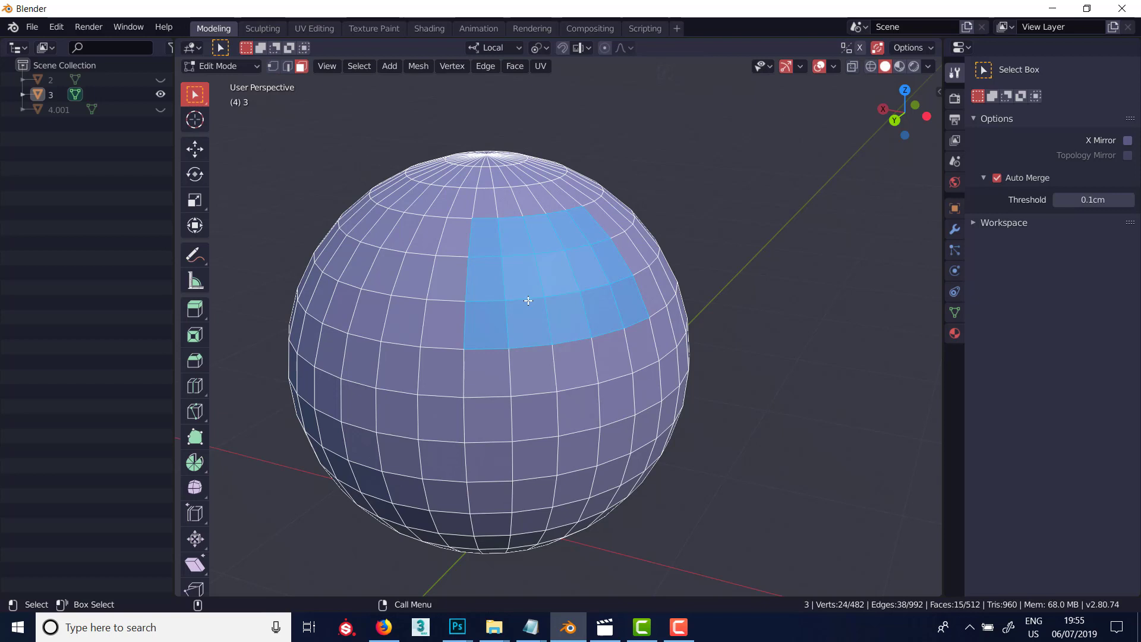
pyautogui.press('x')
pyautogui.click(528, 302)
pyautogui.click(471, 372)
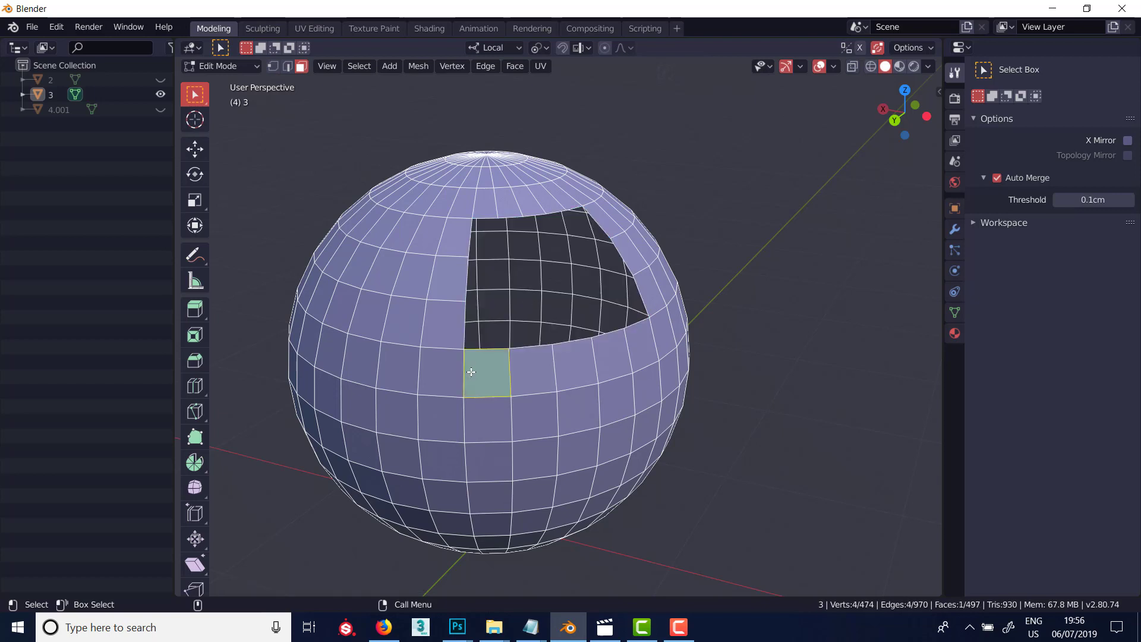
pyautogui.hotkey('ctrl', 'x')
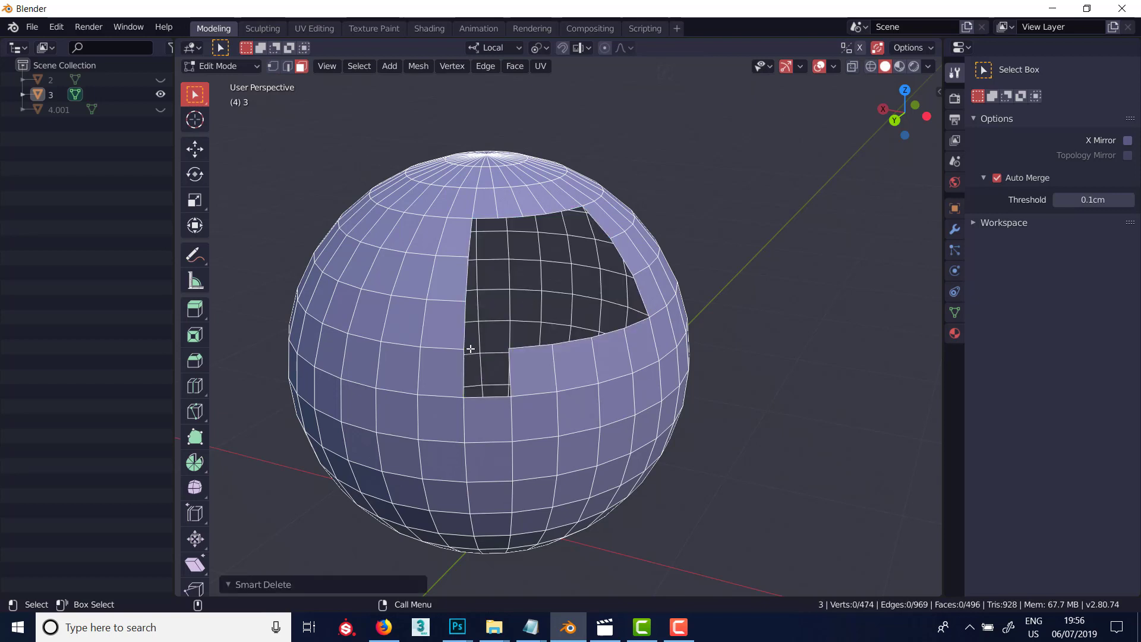
# Try Grid Fill on the notched hole's boundary loop and undo the fill
pyautogui.press('2')
pyautogui.keyDown('alt'); pyautogui.click(470, 242); pyautogui.keyUp('alt')
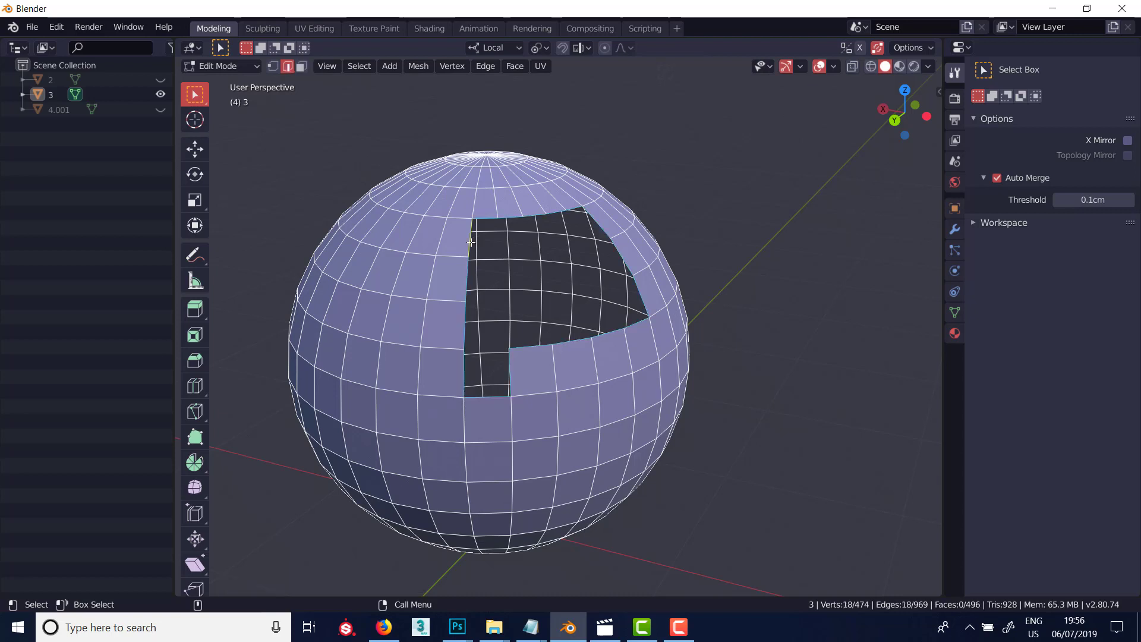
pyautogui.click(520, 68)
pyautogui.click(539, 241)
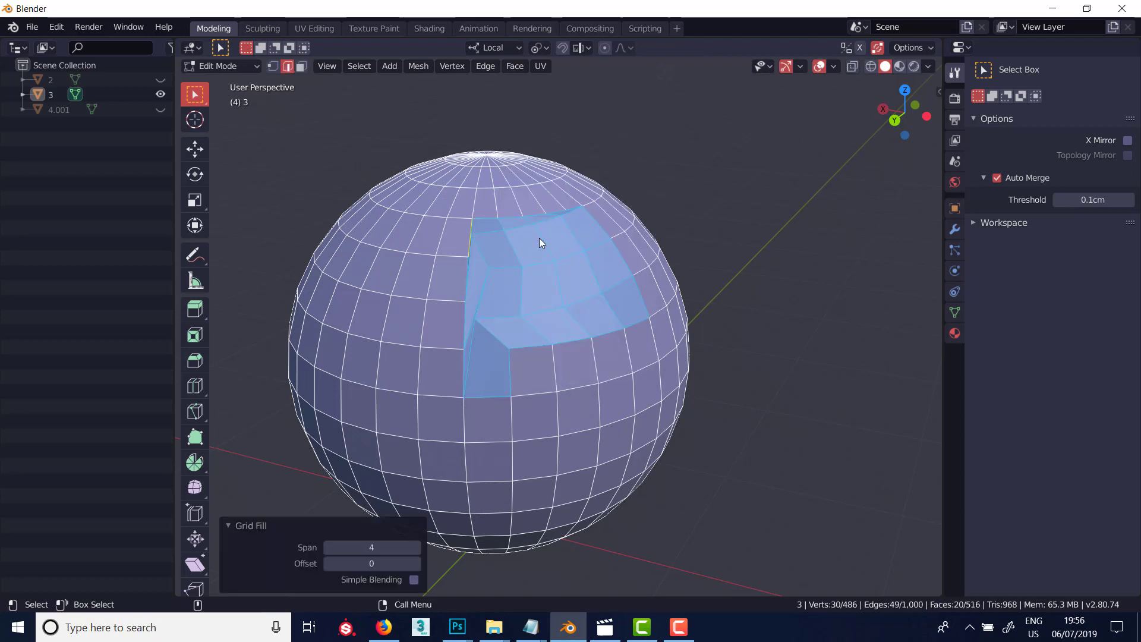
pyautogui.moveTo(561, 287); pyautogui.dragTo(442, 407, button='middle')
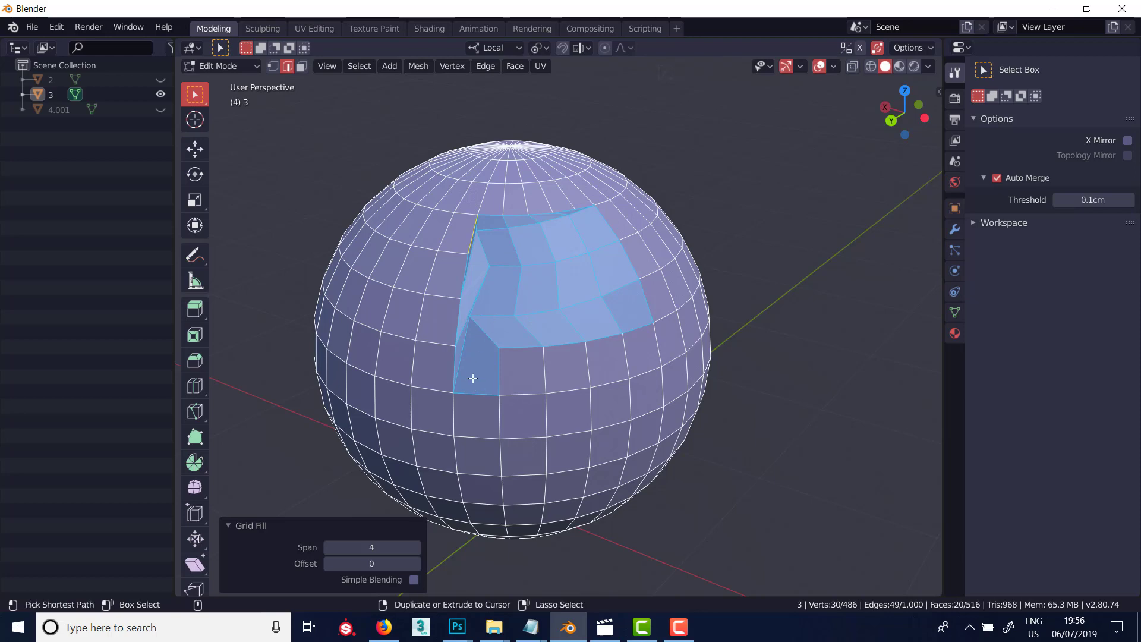
pyautogui.hotkey('ctrl', 'z')
# Delete a U-shaped strip of faces on the sphere beside the notched hole, using shortest-path selection between its corner faces
pyautogui.moveTo(484, 358); pyautogui.dragTo(357, 321, button='middle')
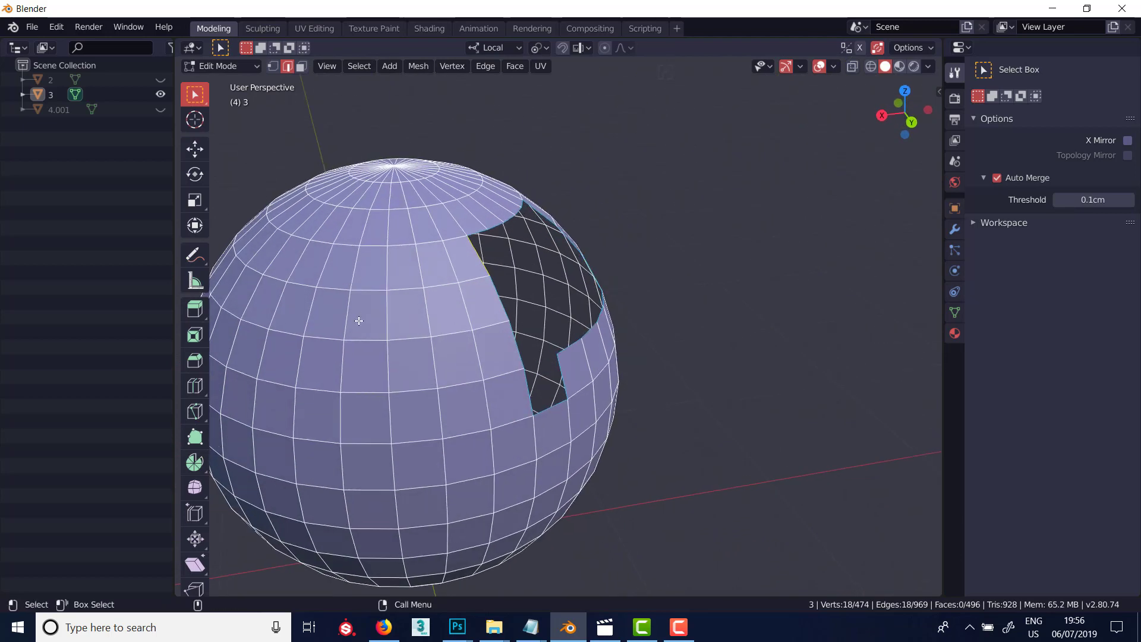
pyautogui.press('3')
pyautogui.click(308, 265)
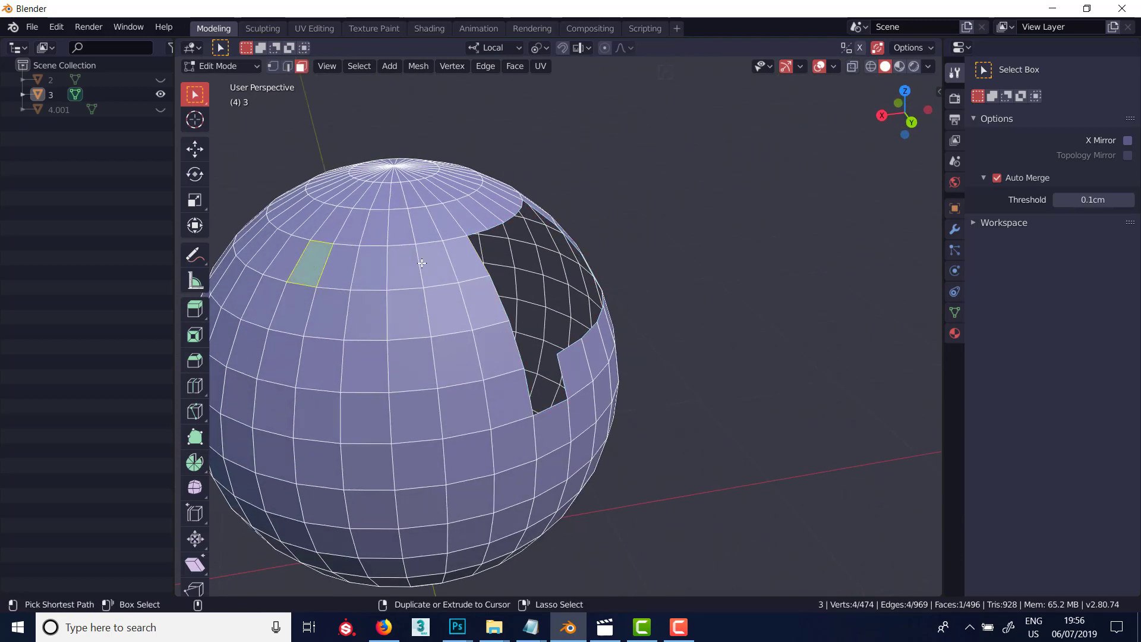
pyautogui.keyDown('ctrl'); pyautogui.click(437, 263); pyautogui.keyUp('ctrl')
pyautogui.keyDown('ctrl'); pyautogui.click(444, 350); pyautogui.keyUp('ctrl')
pyautogui.keyDown('ctrl'); pyautogui.click(269, 366); pyautogui.keyUp('ctrl')
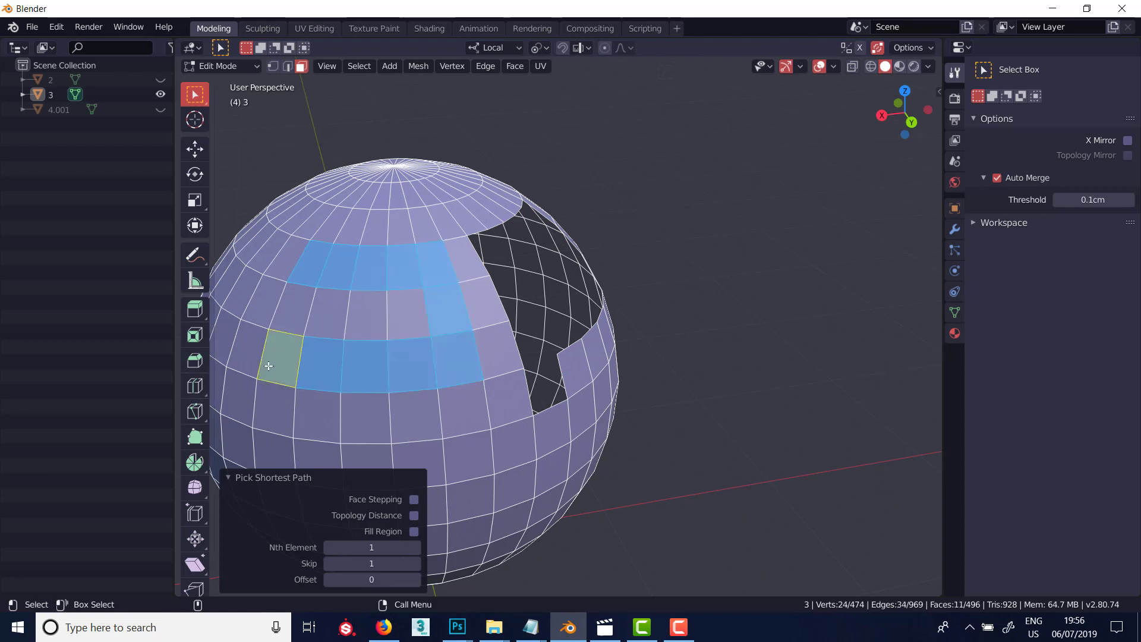
pyautogui.press('x')
pyautogui.click(268, 366)
# Try to close the U-shaped hole with Grid Fill from its boundary edge loop
pyautogui.press('2')
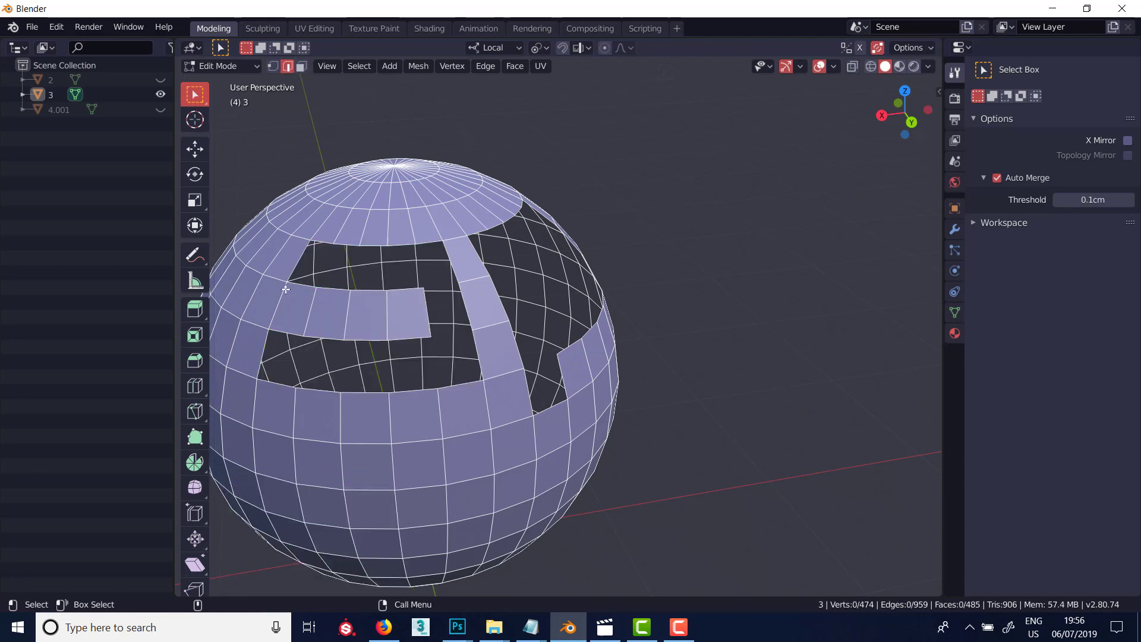
pyautogui.keyDown('alt'); pyautogui.click(290, 278); pyautogui.keyUp('alt')
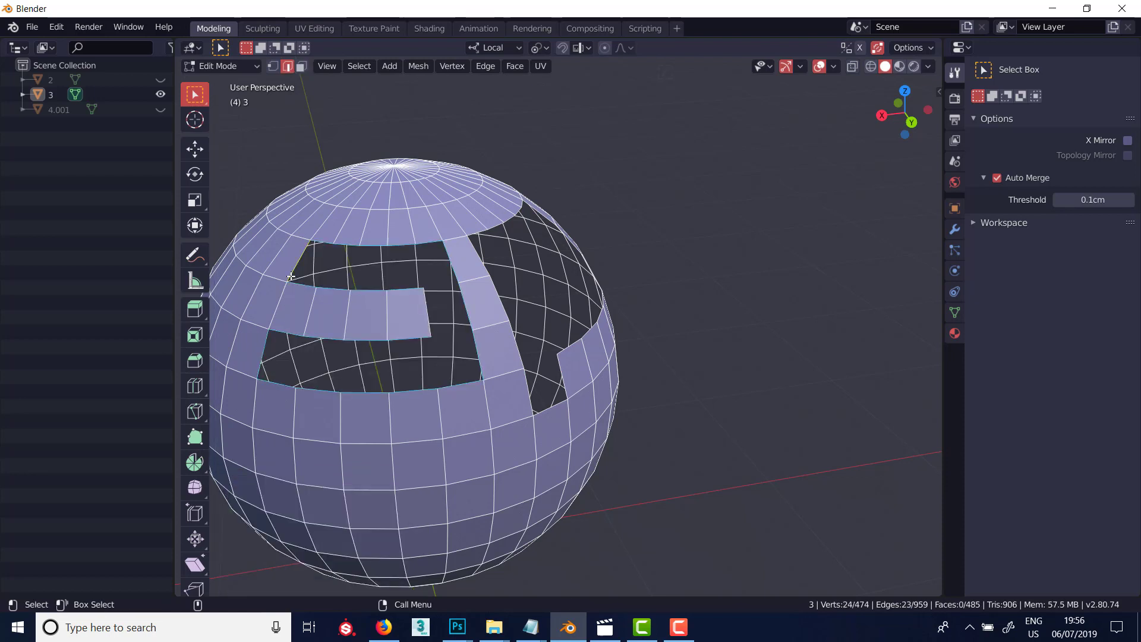
pyautogui.click(514, 67)
pyautogui.click(543, 245)
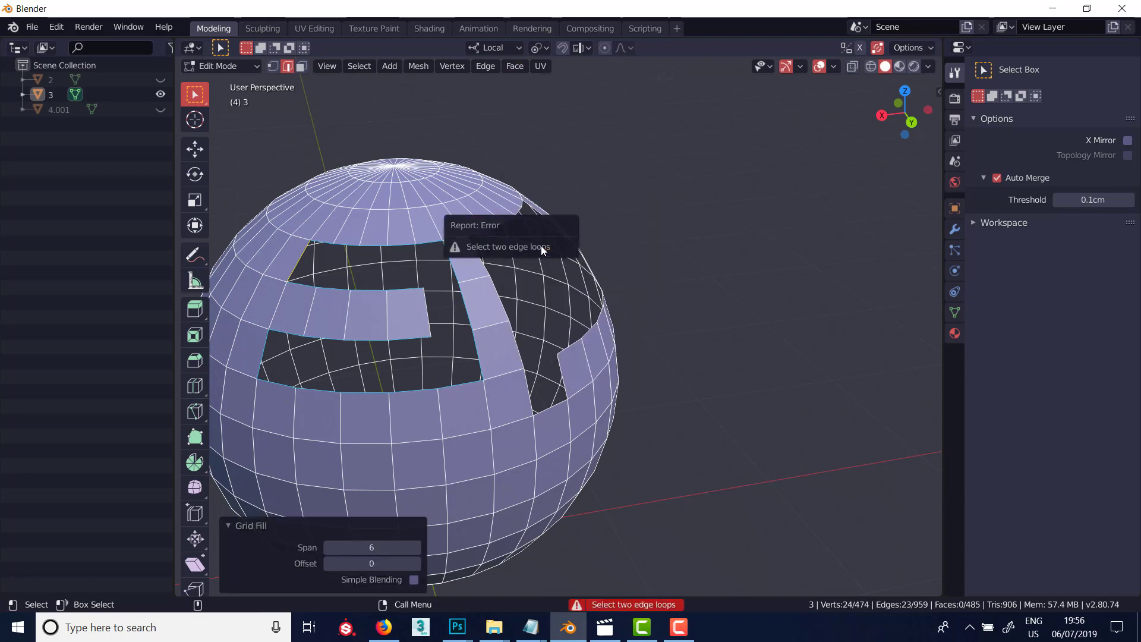
pyautogui.press('Home')
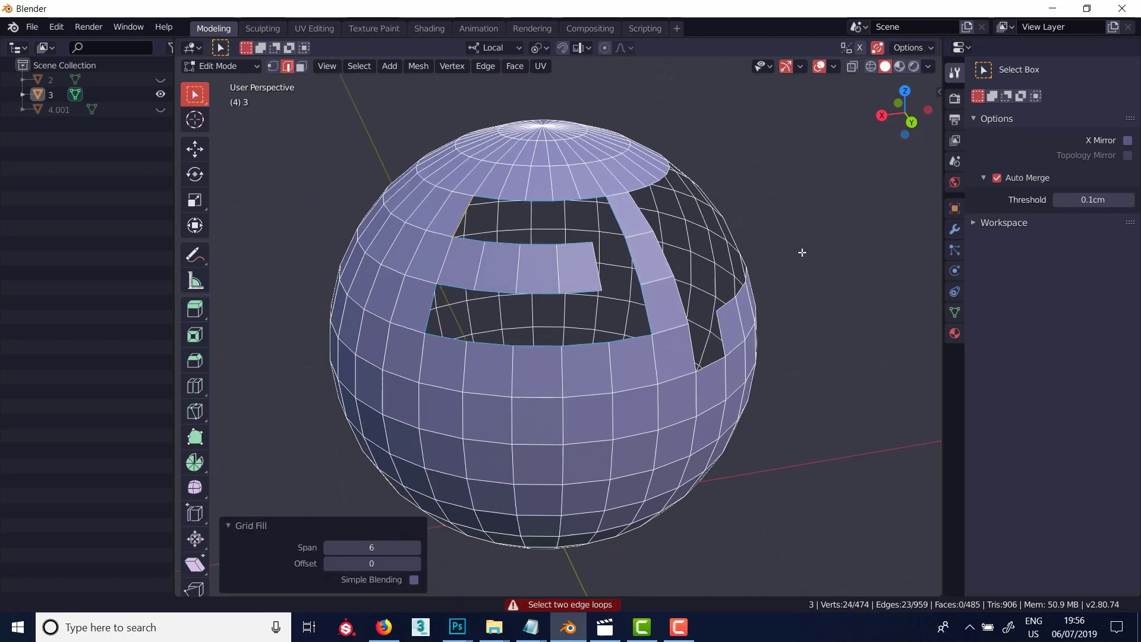
pyautogui.hotkey('ctrl', 'z')
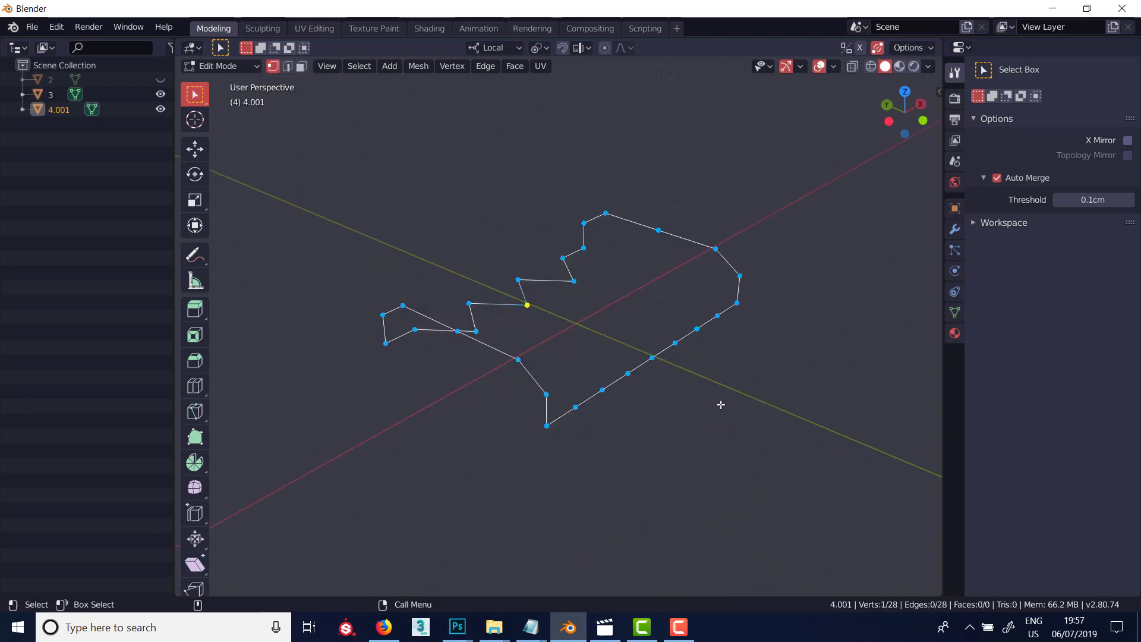
# Select the seven-vertex chains along both short ends of the 4.001 outline, leaving its zigzag and straight sides unselected
pyautogui.moveTo(654, 410); pyautogui.dragTo(438, 369, button='middle')
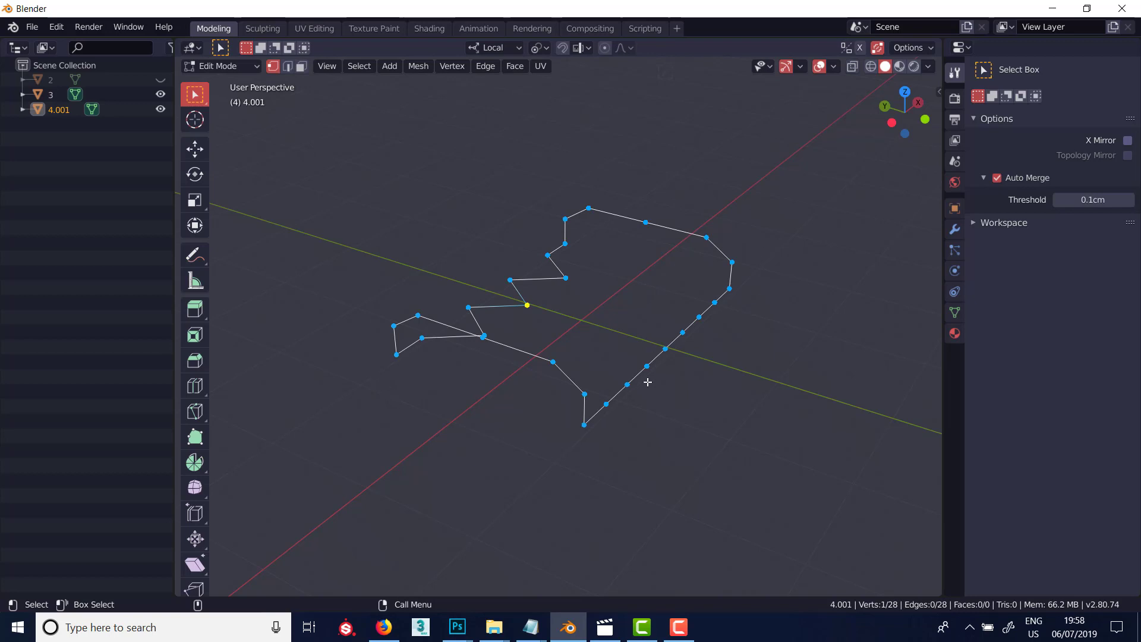
pyautogui.moveTo(660, 395); pyautogui.dragTo(622, 397, button='middle')
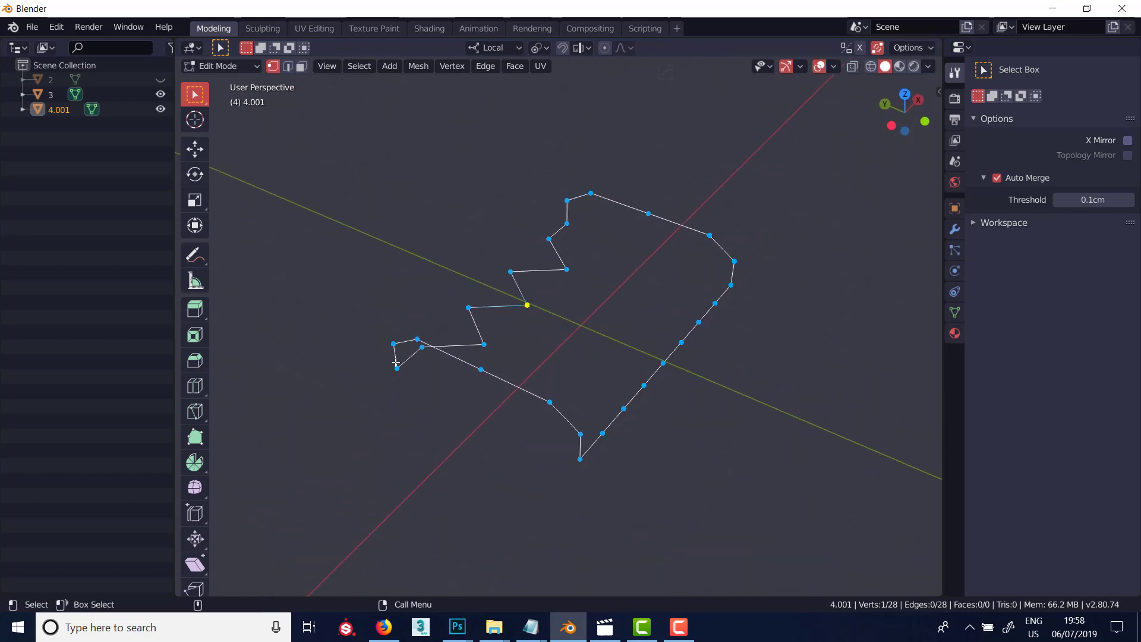
pyautogui.moveTo(588, 458); pyautogui.dragTo(617, 441, button='middle')
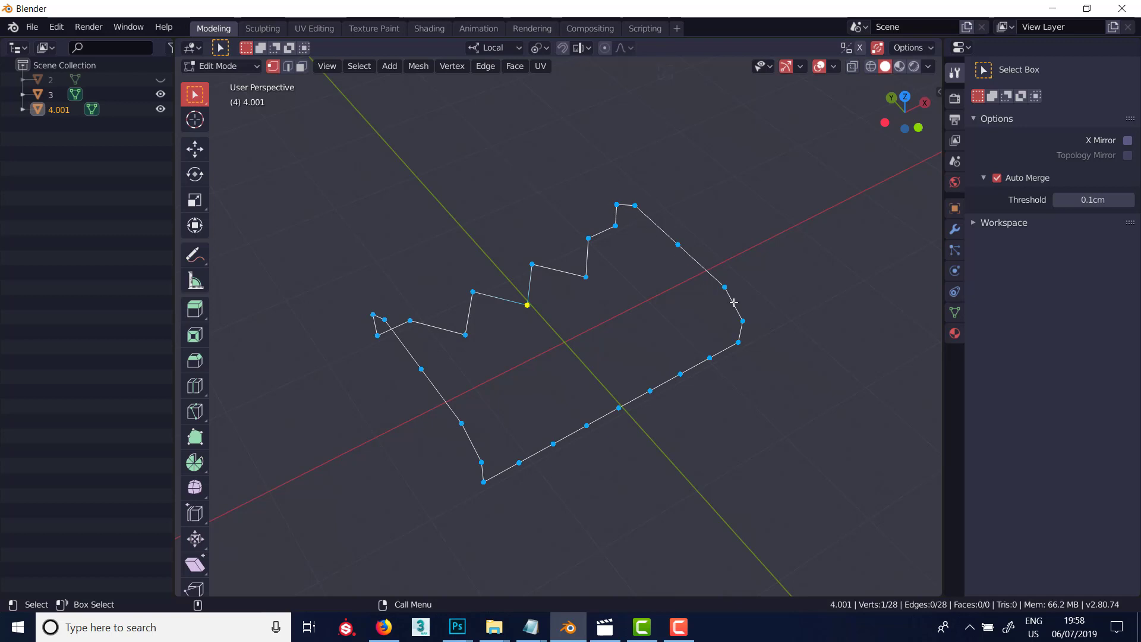
pyautogui.moveTo(540, 545); pyautogui.dragTo(646, 339, button='middle')
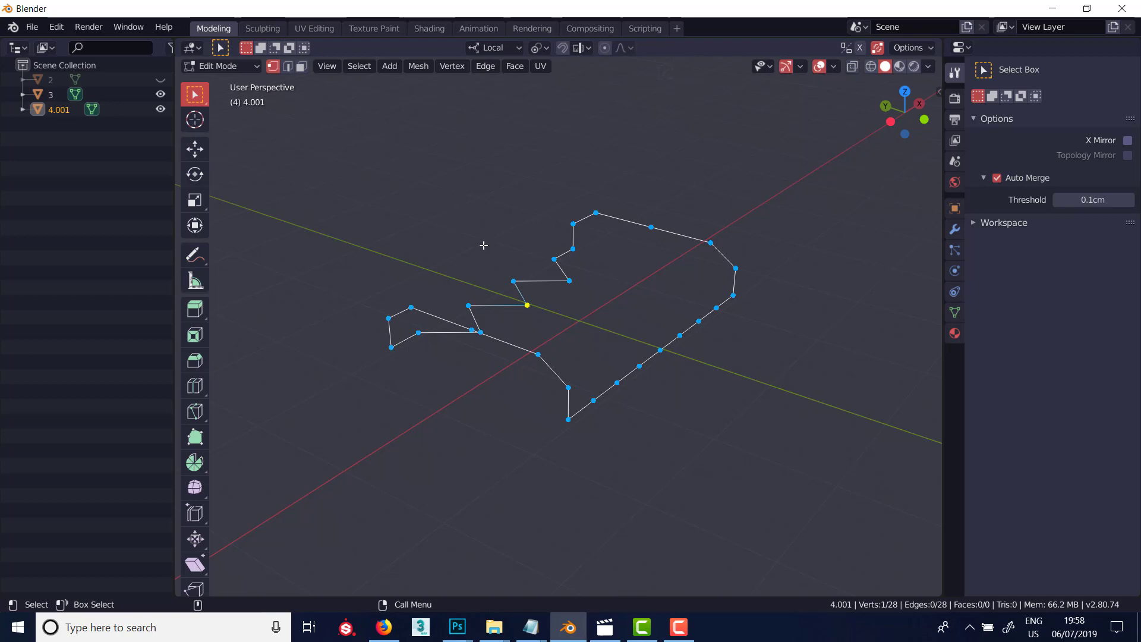
pyautogui.moveTo(651, 416); pyautogui.dragTo(632, 429, button='middle')
pyautogui.click(389, 354)
pyautogui.keyDown('ctrl'); pyautogui.click(561, 444); pyautogui.keyUp('ctrl')
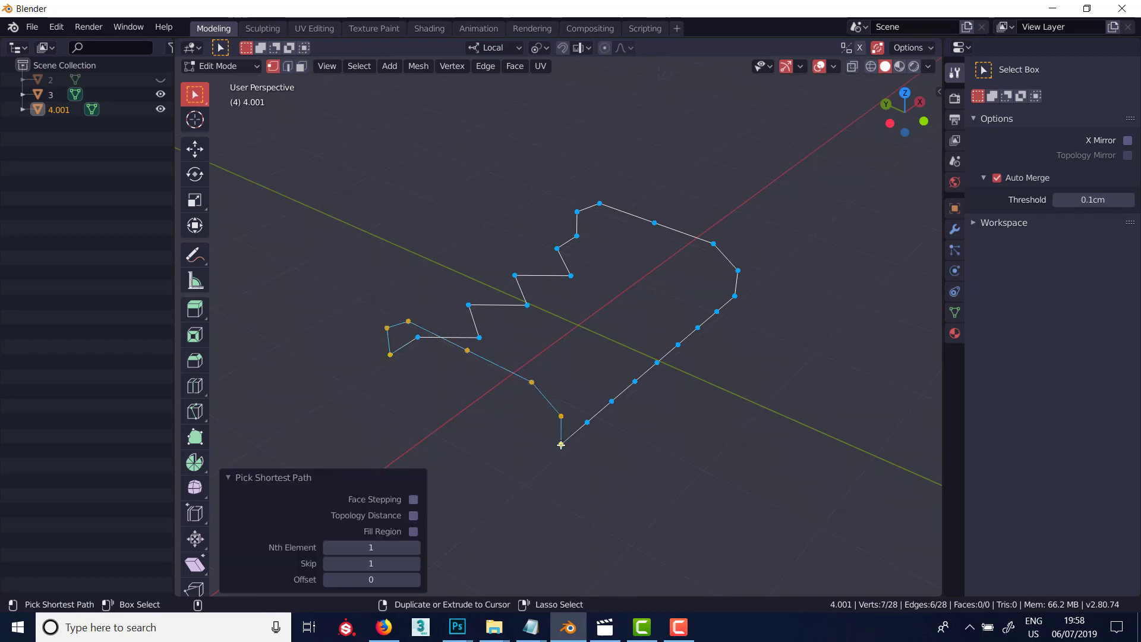
pyautogui.moveTo(622, 321); pyautogui.dragTo(618, 295, button='middle')
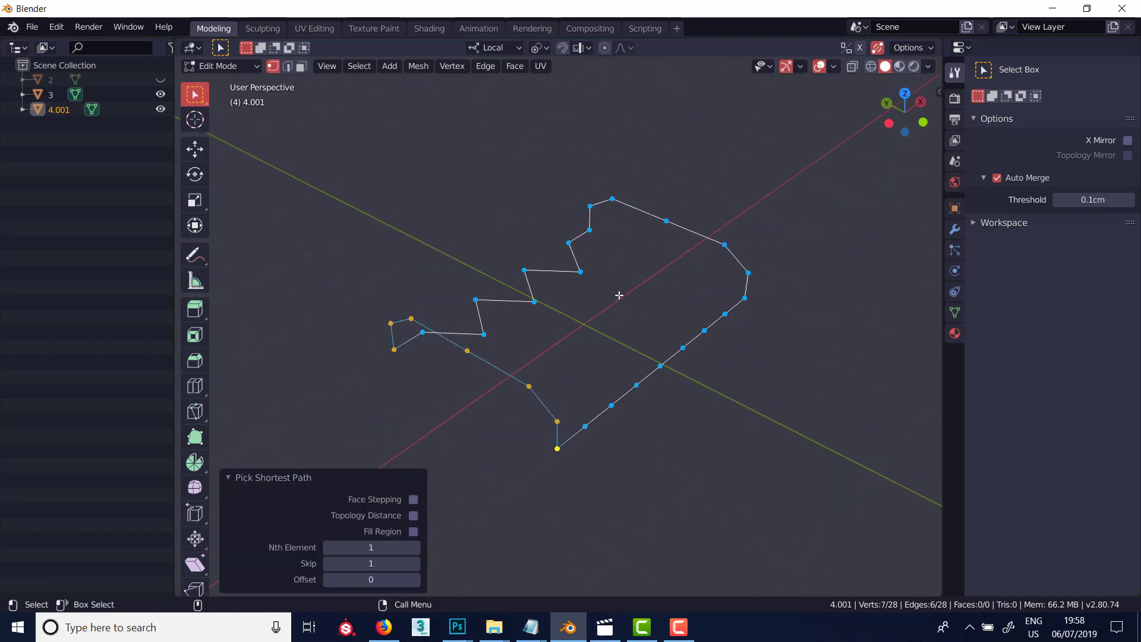
pyautogui.keyDown('shift'); pyautogui.click(589, 228); pyautogui.keyUp('shift')
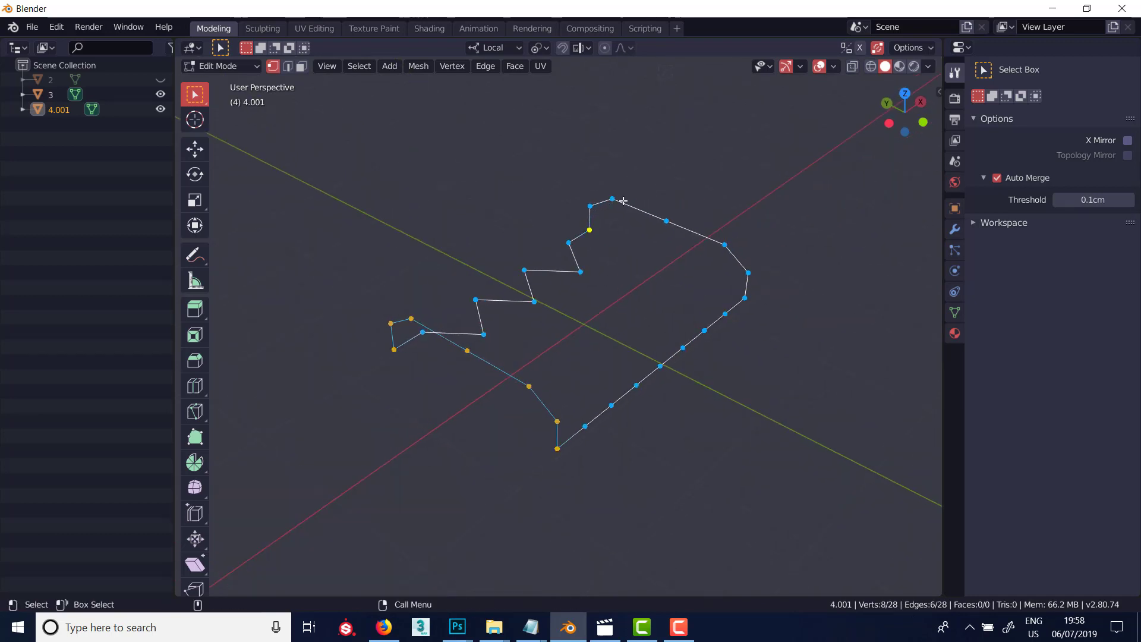
pyautogui.keyDown('ctrl'); pyautogui.click(745, 297); pyautogui.keyUp('ctrl')
# Fill the 4.001 outline with Grid Fill between the selected chains at its two short ends
pyautogui.moveTo(743, 296); pyautogui.dragTo(542, 300, button='middle')
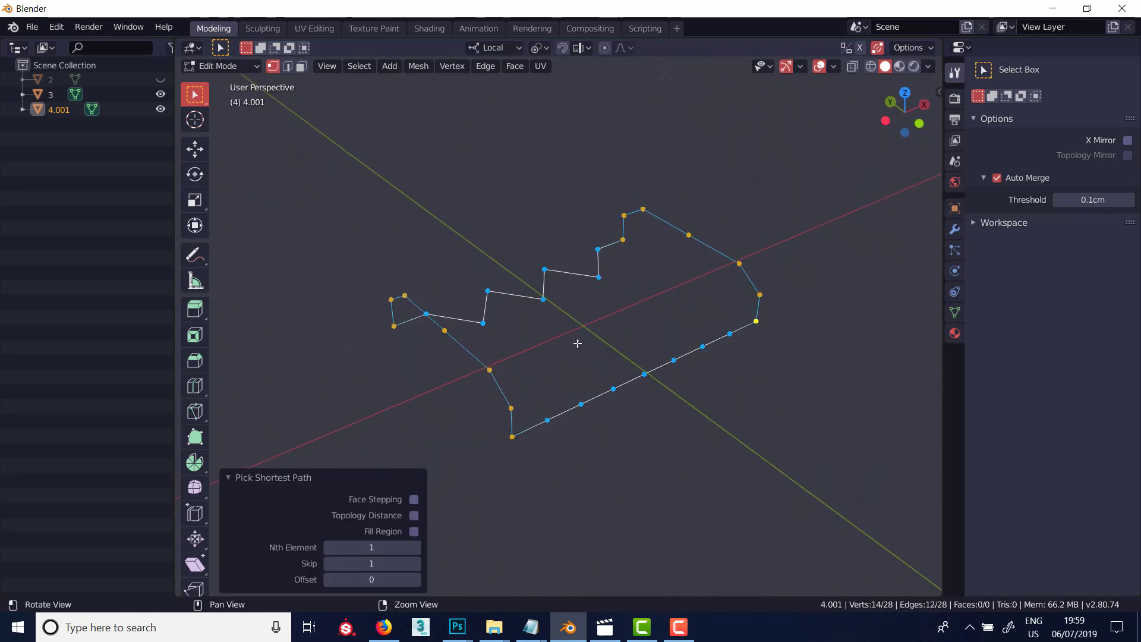
pyautogui.moveTo(580, 337); pyautogui.dragTo(616, 320, button='middle')
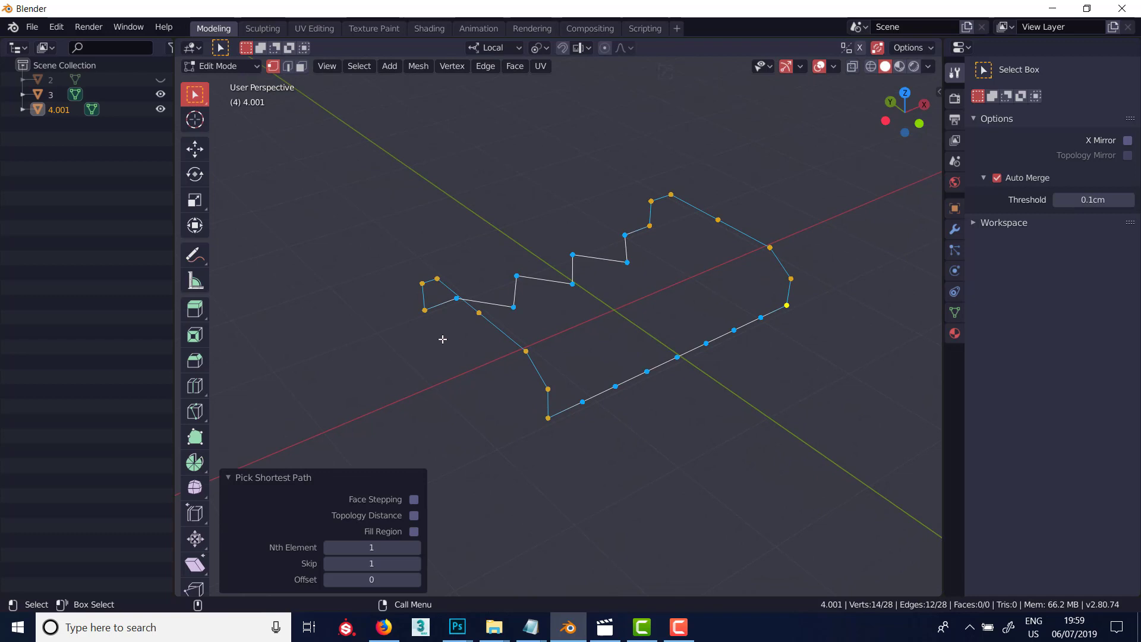
pyautogui.moveTo(504, 328); pyautogui.dragTo(603, 310, button='middle')
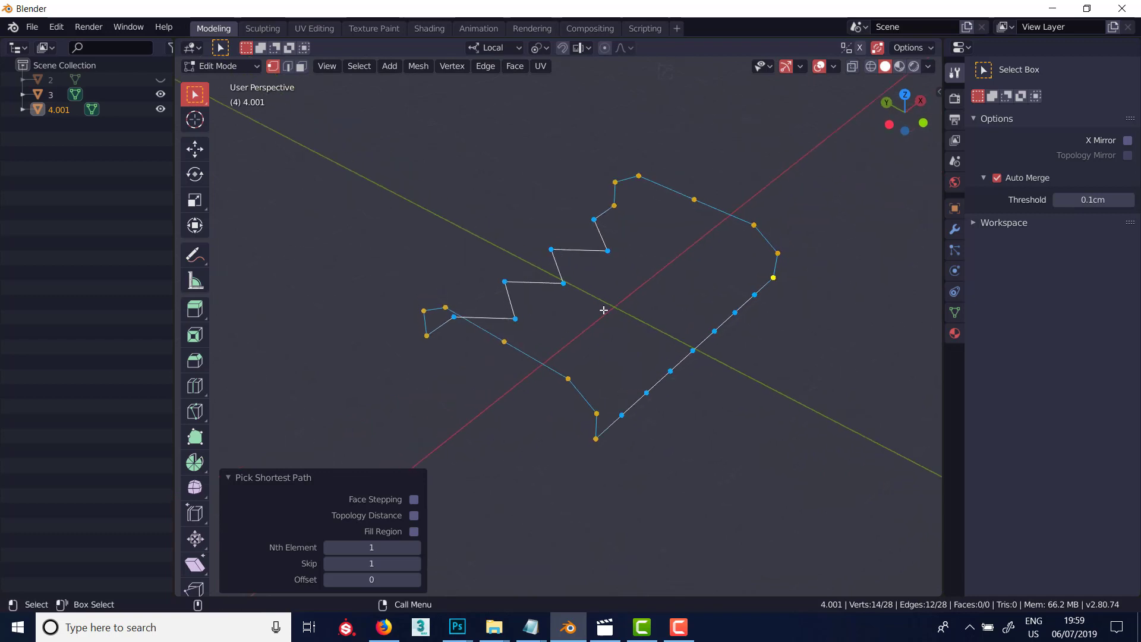
pyautogui.click(514, 66)
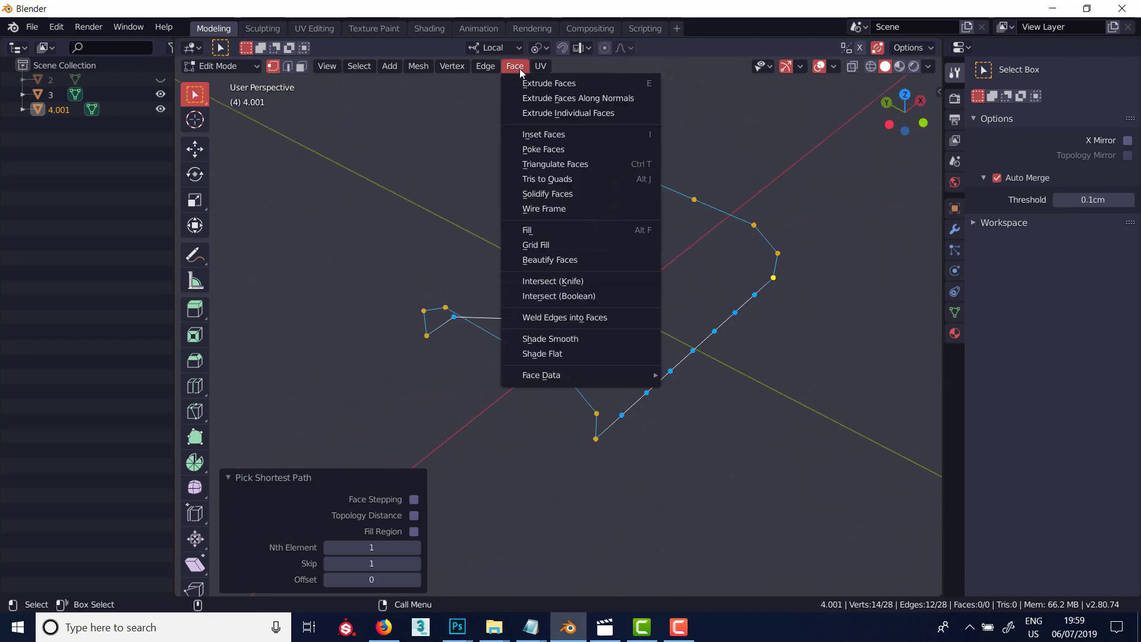
pyautogui.click(574, 242)
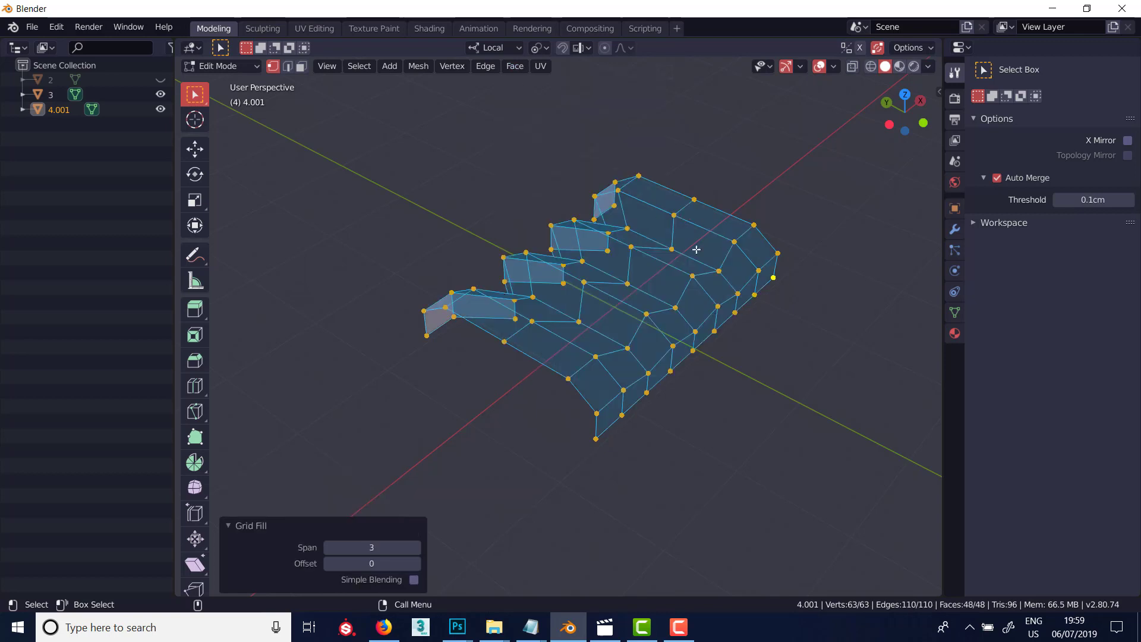
# Run MACHIN3 Clean Up on the filled 4.001 mesh with normal recalculation enabled
pyautogui.click(702, 428)
pyautogui.moveTo(701, 429); pyautogui.dragTo(611, 442, button='middle')
pyautogui.hotkey('alt', '3')
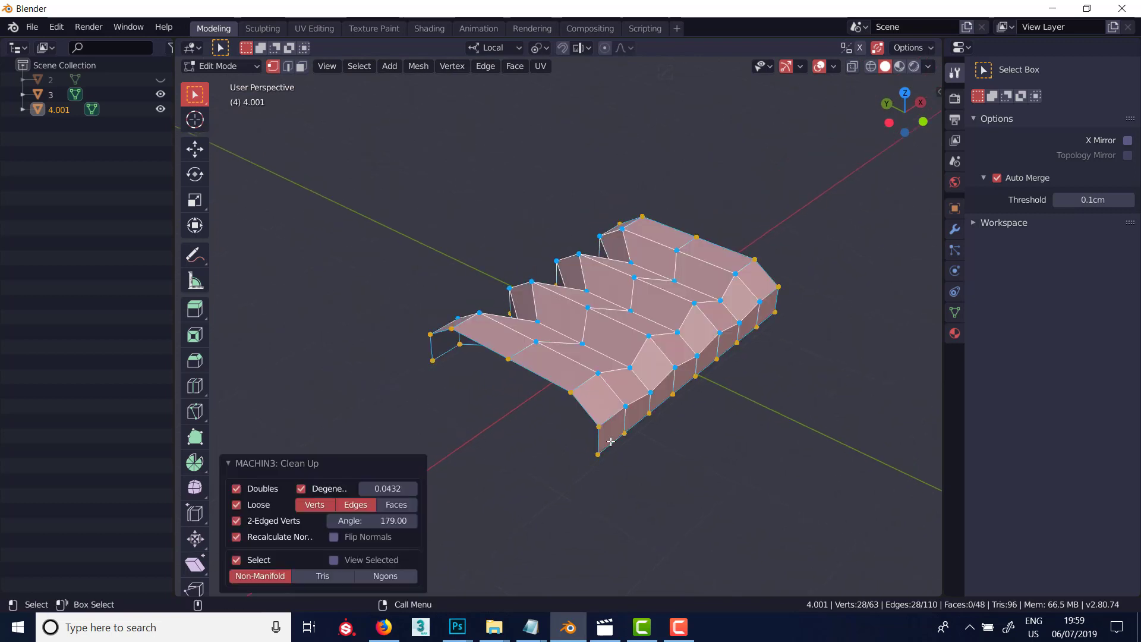
pyautogui.moveTo(707, 440); pyautogui.dragTo(436, 304, button='middle')
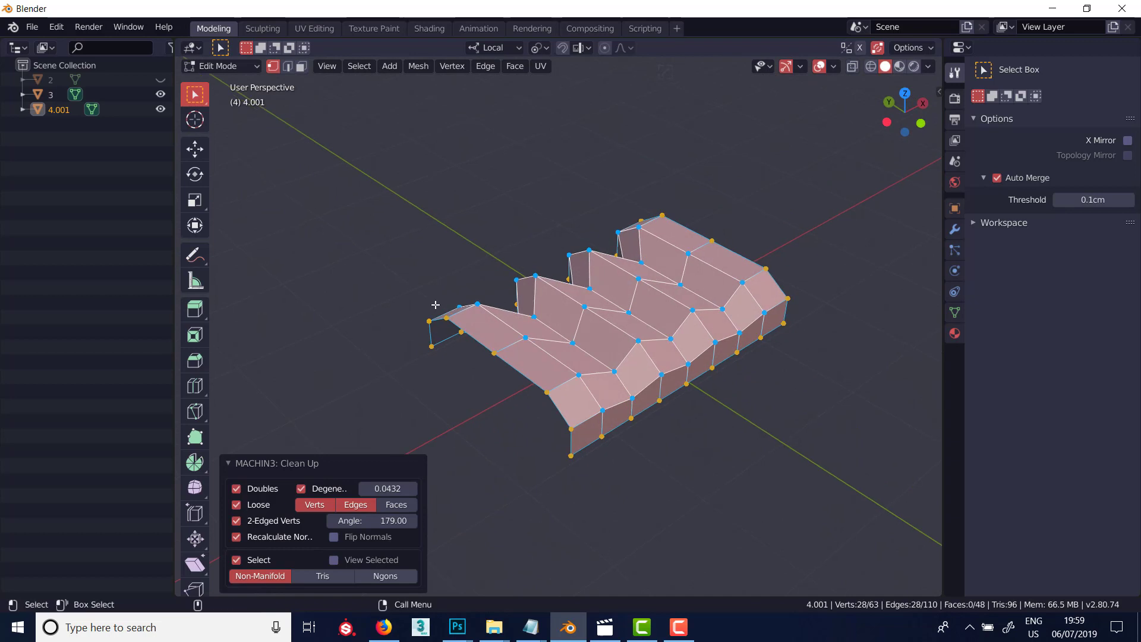
pyautogui.moveTo(647, 413); pyautogui.dragTo(631, 438, button='middle')
# In Object Mode, add a level 2 Subdivision Surface to the 4.001 surface and shade it smooth
pyautogui.hotkey('ctrl', '2')
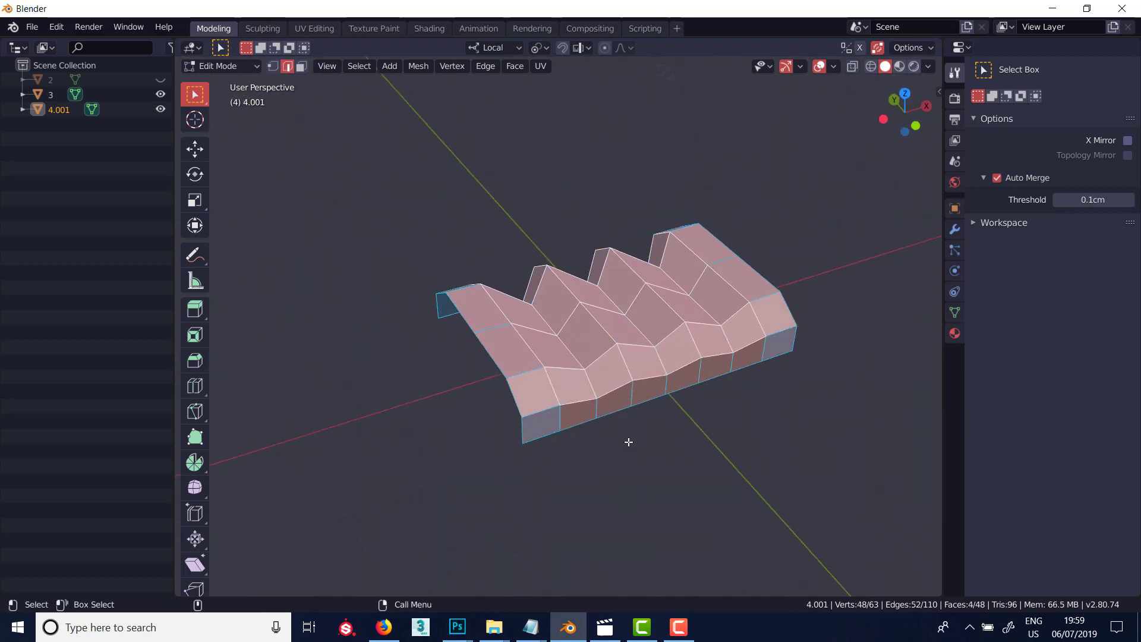
pyautogui.press('Tab')
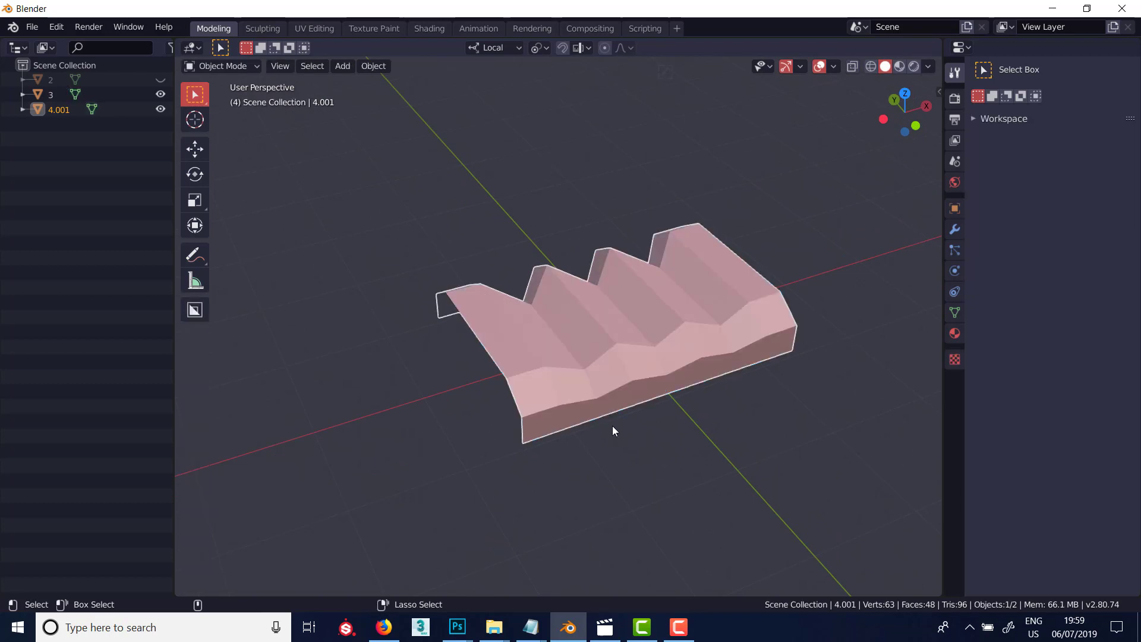
pyautogui.hotkey('ctrl', '2')
pyautogui.moveTo(591, 420); pyautogui.dragTo(631, 374, button='middle')
pyautogui.rightClick(647, 328)
pyautogui.click(647, 325)
pyautogui.moveTo(647, 328)
pyautogui.mouseDown(button='middle')
pyautogui.moveTo(701, 321)
pyautogui.moveTo(607, 355)
pyautogui.mouseUp(button='middle')
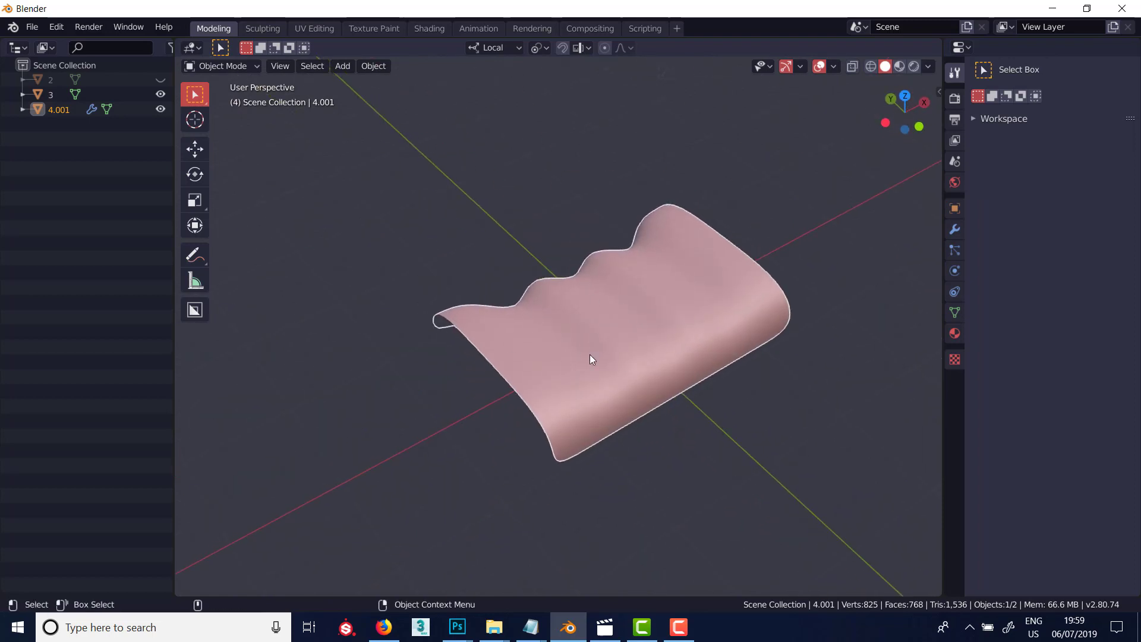
# Remove the subdivision modifier from 4.001 in Edit Mode and deselect all of its mesh elements
pyautogui.moveTo(678, 368); pyautogui.dragTo(647, 322, button='middle')
pyautogui.press('Tab')
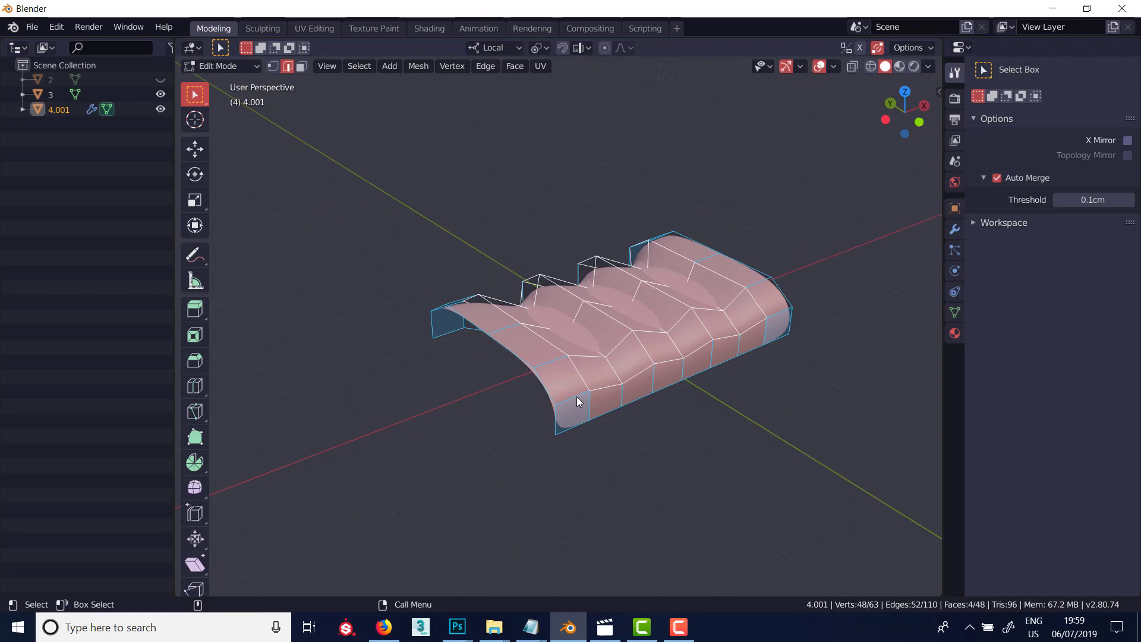
pyautogui.click(954, 229)
pyautogui.click(1123, 94)
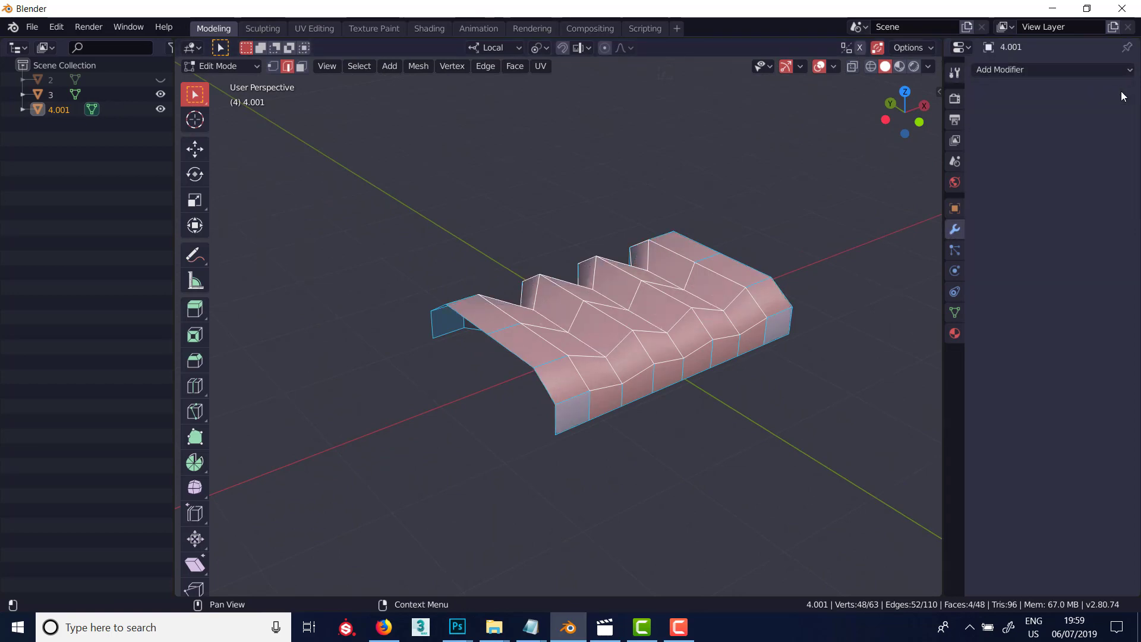
pyautogui.moveTo(553, 333); pyautogui.dragTo(601, 296, button='middle')
pyautogui.hotkey('alt', 'a')
pyautogui.moveTo(478, 378); pyautogui.dragTo(645, 298, button='middle')
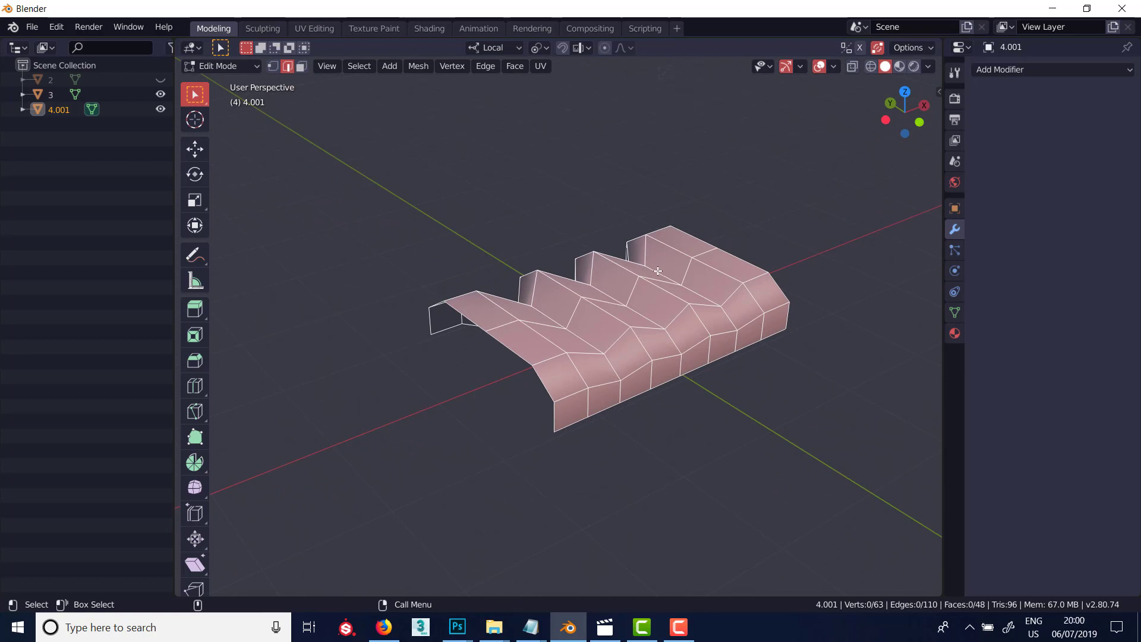
pyautogui.moveTo(658, 271); pyautogui.dragTo(611, 300, button='middle')
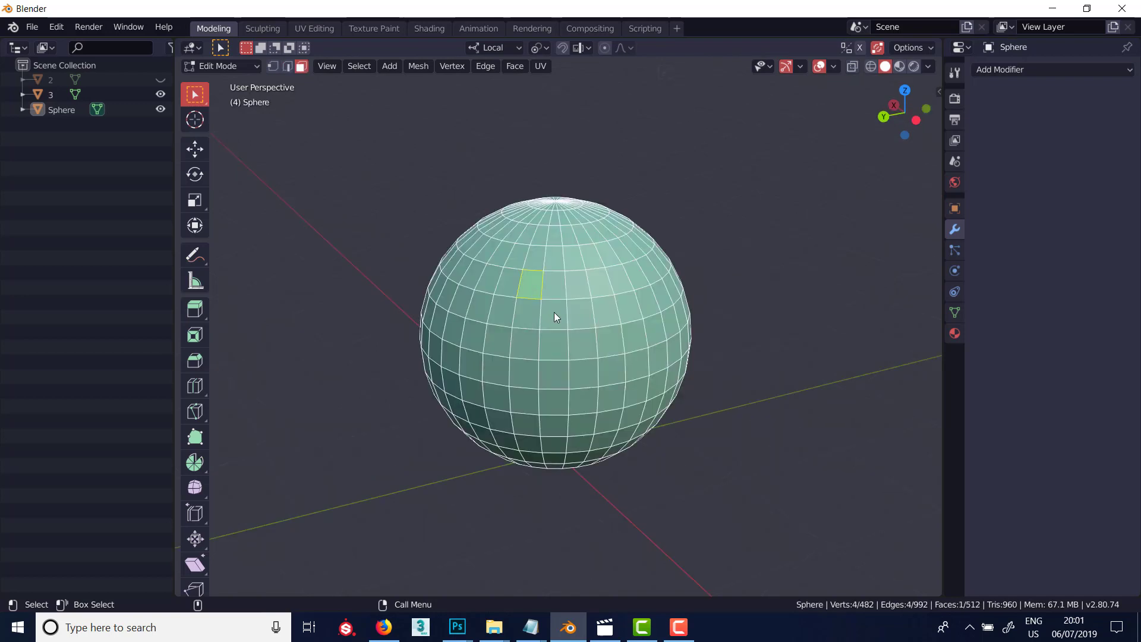
# Select a rectangular block of four by three faces on the sphere's side and delete it
pyautogui.keyDown('ctrl'); pyautogui.keyDown('shift'); pyautogui.click(609, 336); pyautogui.keyUp('shift'); pyautogui.keyUp('ctrl')
pyautogui.moveTo(596, 339); pyautogui.dragTo(562, 324, button='middle')
pyautogui.press('Delete')
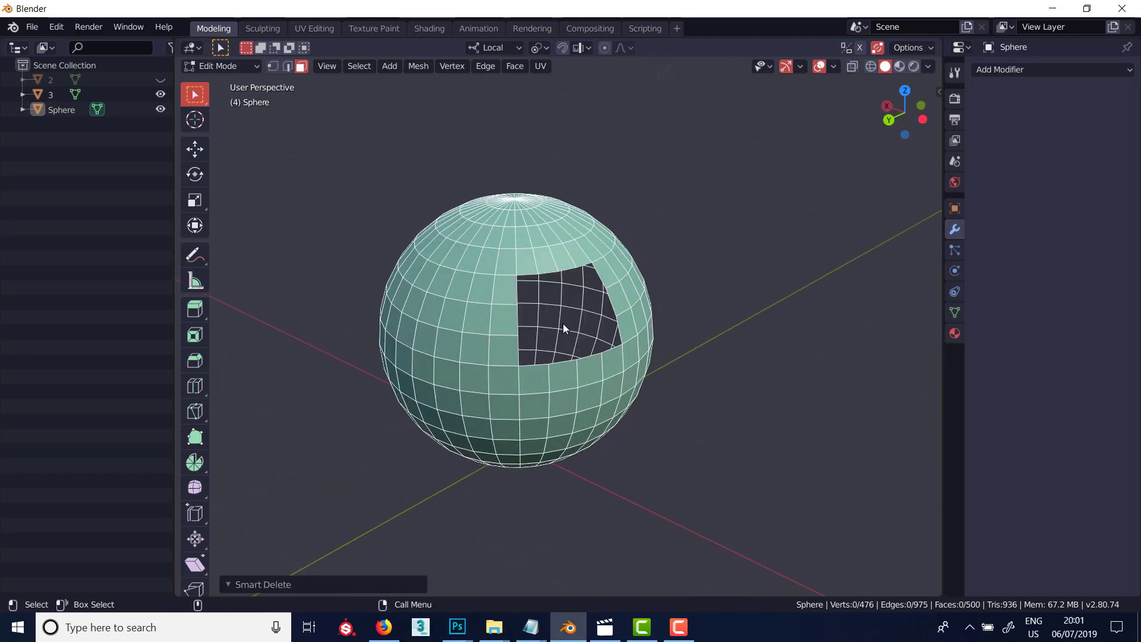
# Select the four-edge chains along the upper and lower borders of the rectangular hole using shortest-path selection
pyautogui.press('2')
pyautogui.click(529, 275)
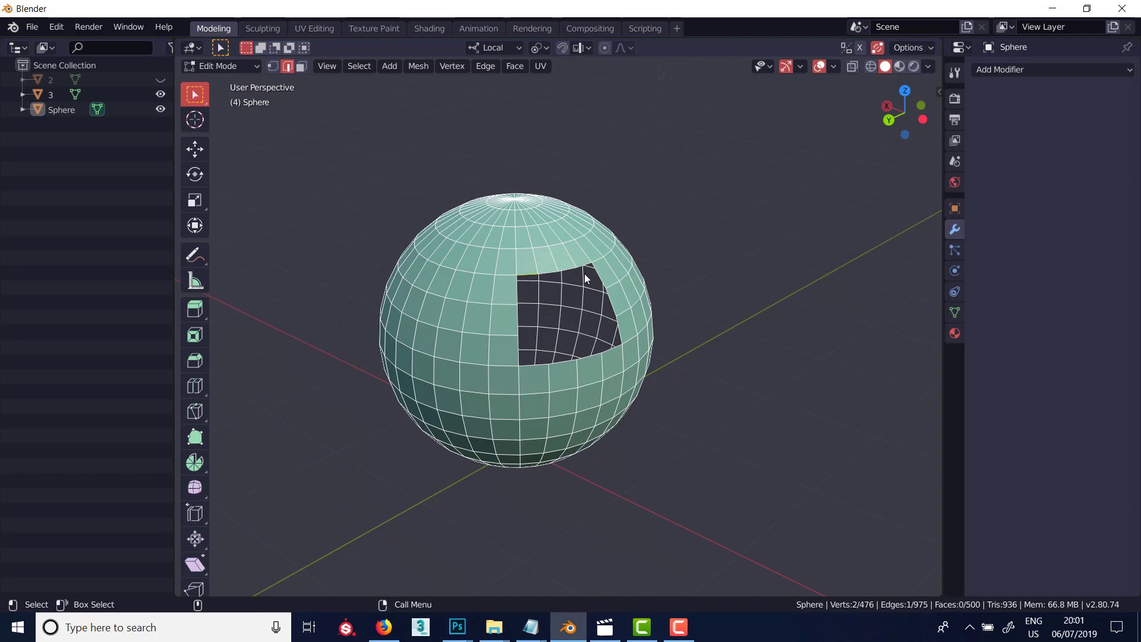
pyautogui.keyDown('ctrl'); pyautogui.click(583, 264); pyautogui.keyUp('ctrl')
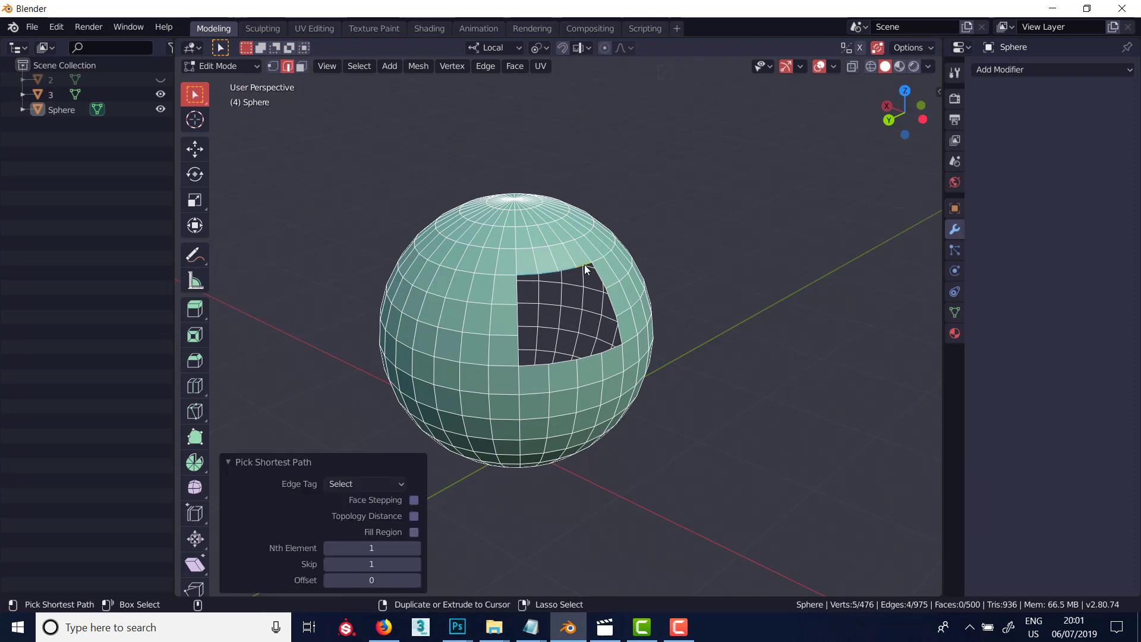
pyautogui.keyDown('shift'); pyautogui.click(527, 364); pyautogui.keyUp('shift')
pyautogui.keyDown('ctrl'); pyautogui.click(608, 351); pyautogui.keyUp('ctrl')
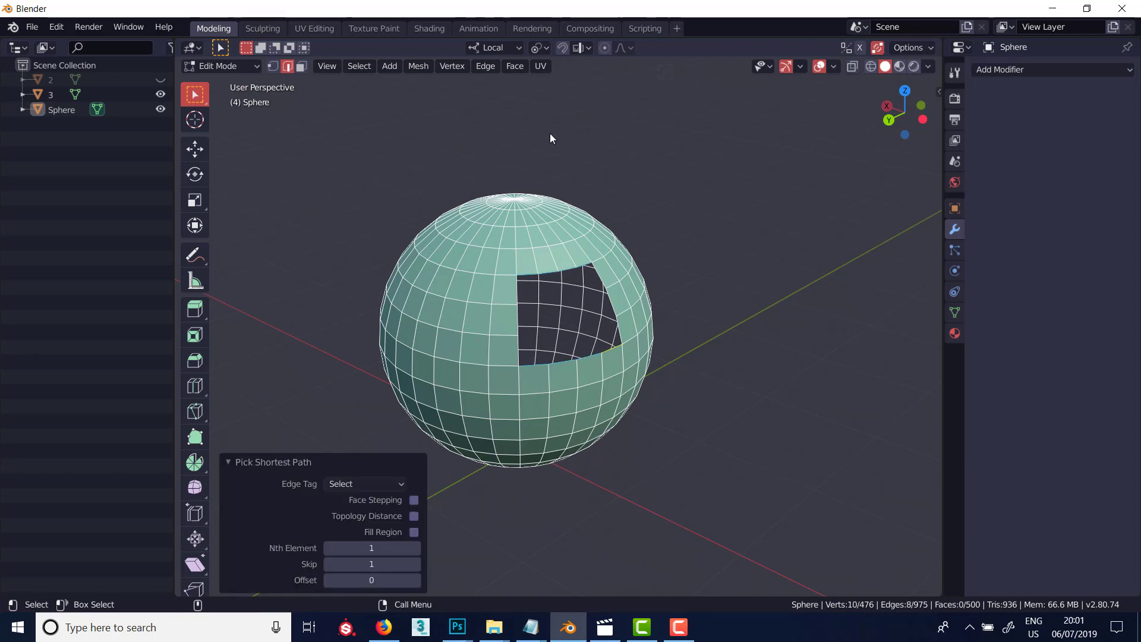
# Bridge the hole's upper and lower edge chains with Bridge Edge Loops and set the number of cuts to 2
pyautogui.click(487, 66)
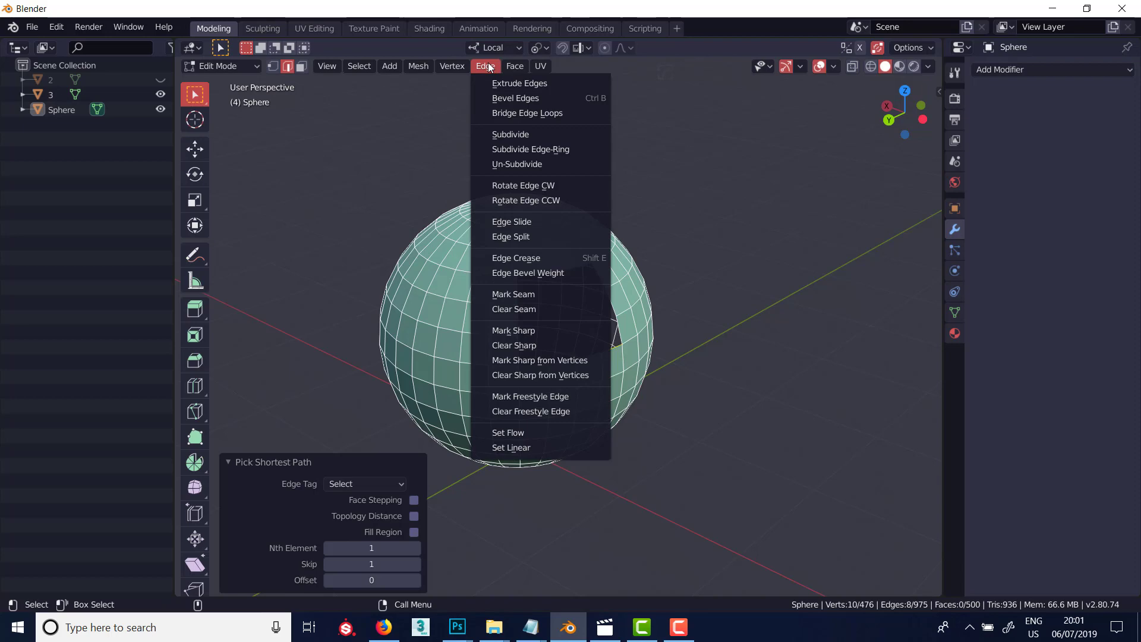
pyautogui.click(534, 113)
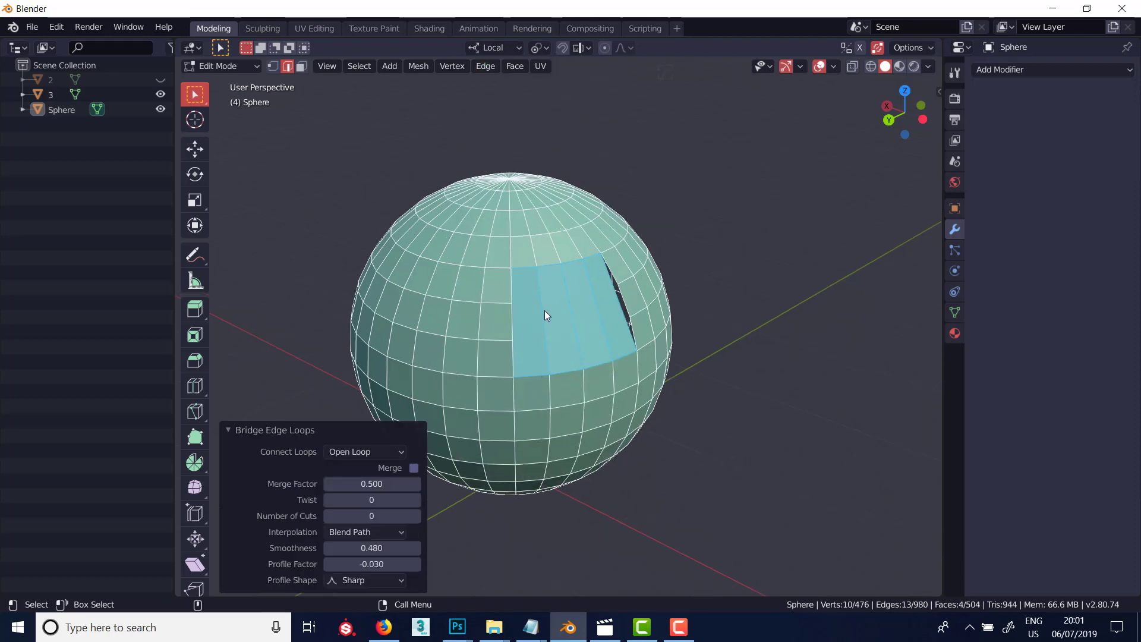
pyautogui.scroll(3, 544, 309)
pyautogui.moveTo(544, 309); pyautogui.dragTo(579, 305, button='middle')
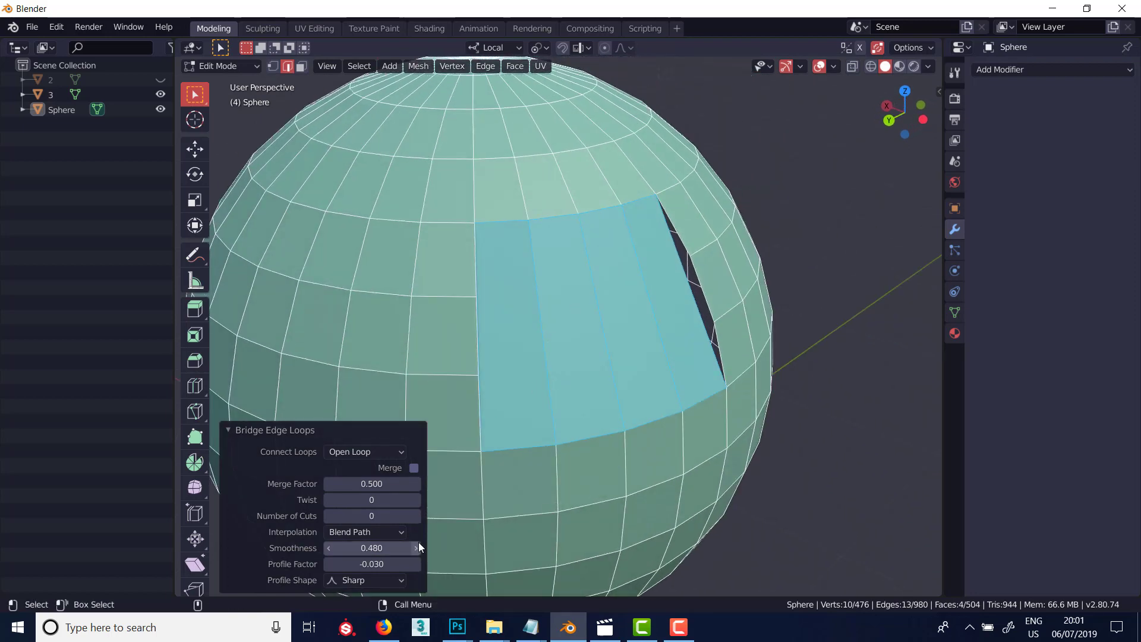
pyautogui.click(415, 516)
pyautogui.click(415, 515)
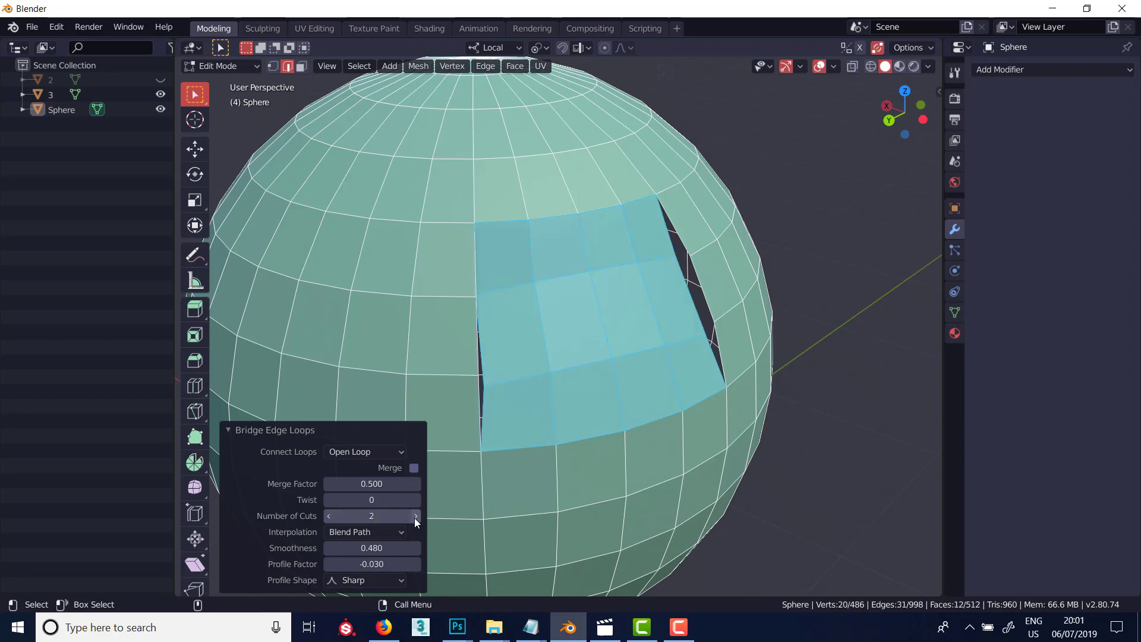
# Try different Twist and Merge Factor values on the bridge, and reset them to 0 and 0.500
pyautogui.moveTo(620, 365); pyautogui.dragTo(535, 351, button='middle')
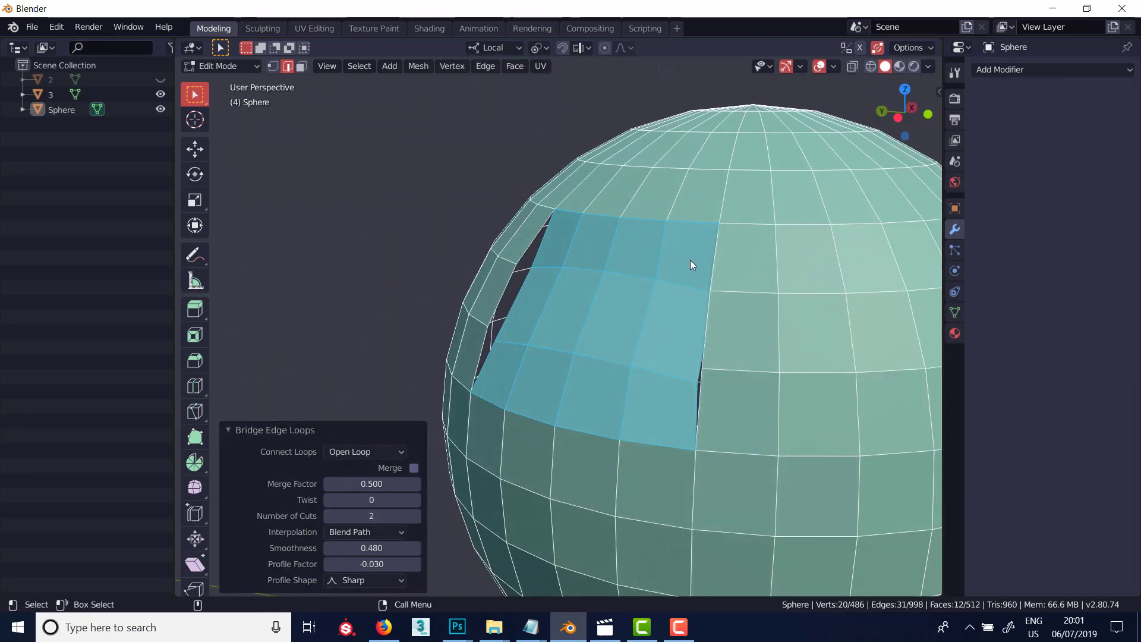
pyautogui.moveTo(677, 372); pyautogui.dragTo(744, 382, button='middle')
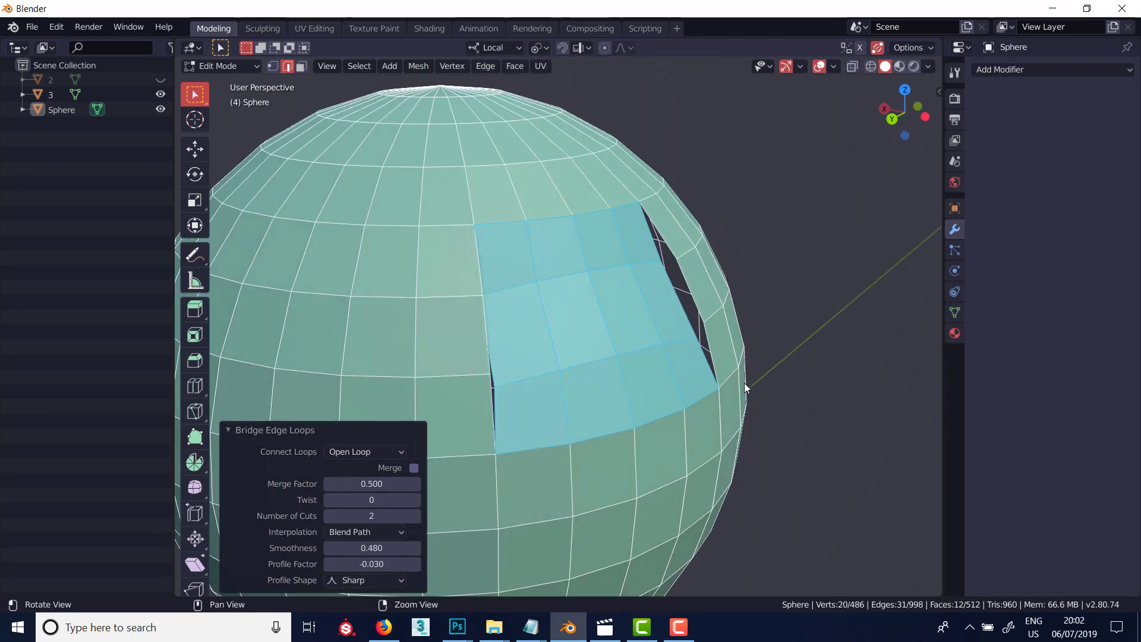
pyautogui.moveTo(332, 499); pyautogui.dragTo(439, 509)
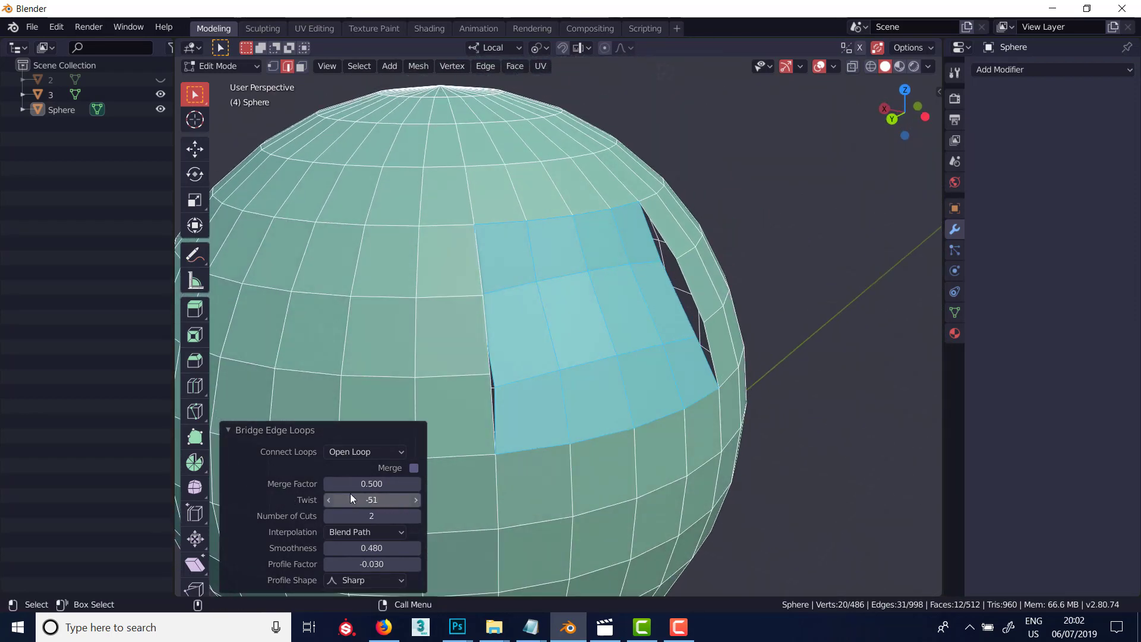
pyautogui.press('BackSpace')
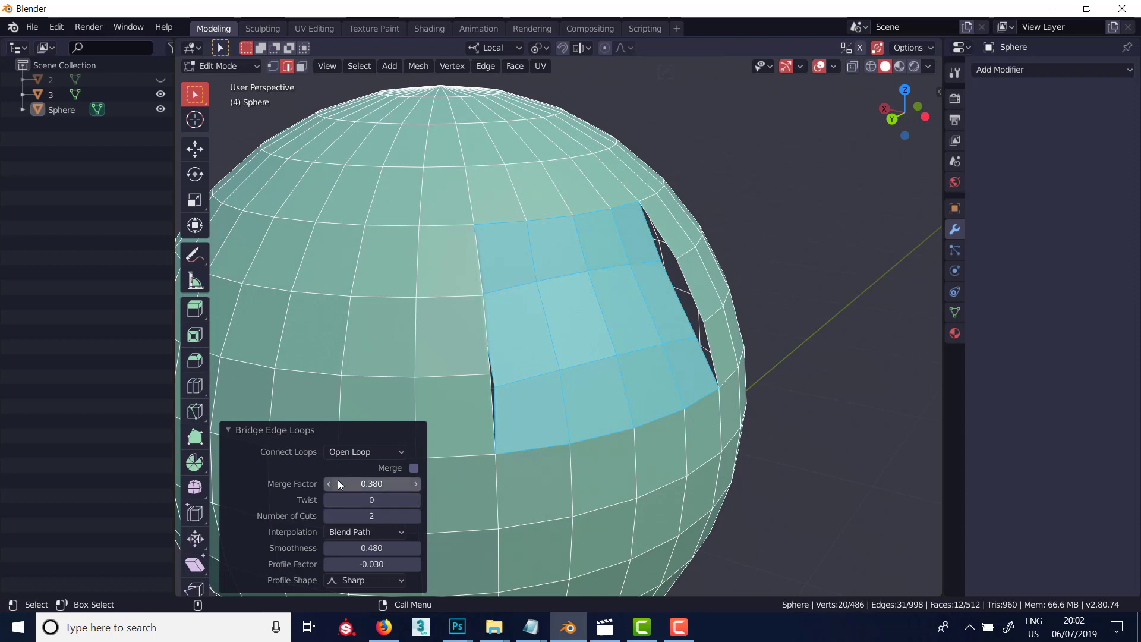
pyautogui.press('BackSpace')
pyautogui.moveTo(415, 544)
pyautogui.mouseDown()
pyautogui.moveTo(453, 555)
pyautogui.moveTo(369, 547)
pyautogui.moveTo(458, 566)
pyautogui.moveTo(410, 565)
pyautogui.mouseUp()
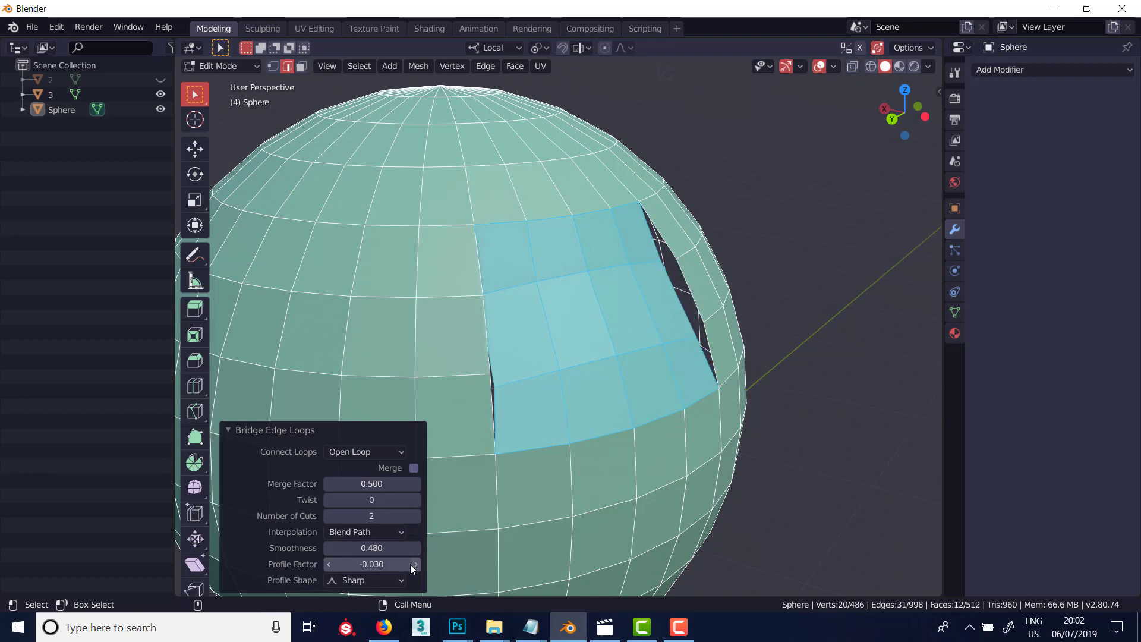
pyautogui.click(398, 583)
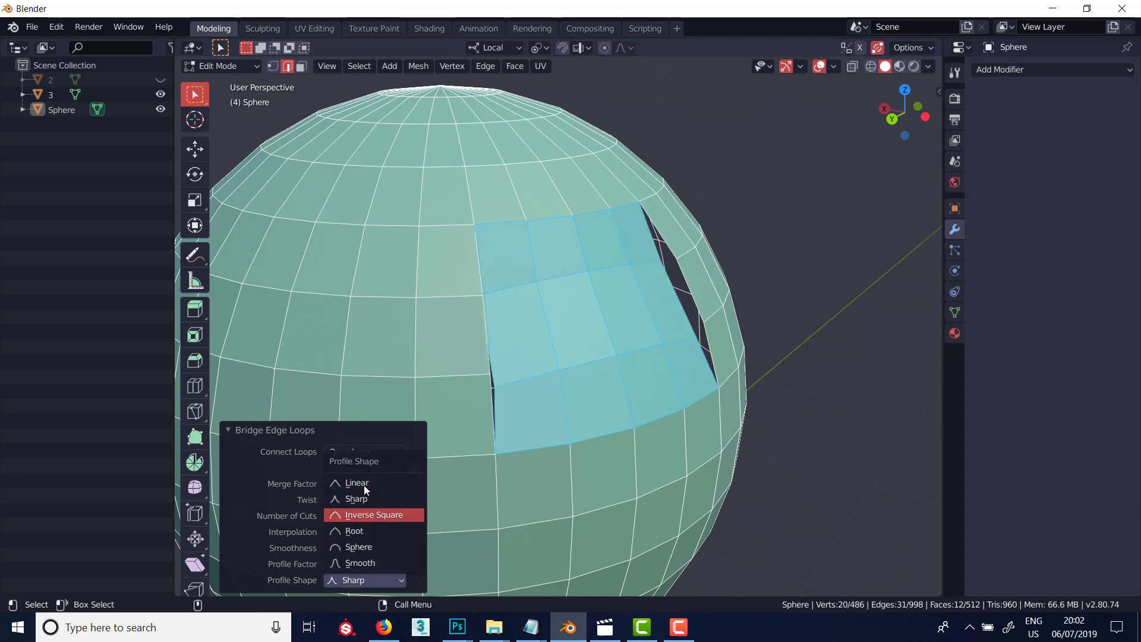
pyautogui.click(842, 401)
# Make object 2 visible, hide the sphere in Object Mode, and select the two circles of object 2
pyautogui.scroll(-3, 796, 384)
pyautogui.moveTo(796, 384); pyautogui.dragTo(600, 387, button='middle')
pyautogui.scroll(-3, 688, 405)
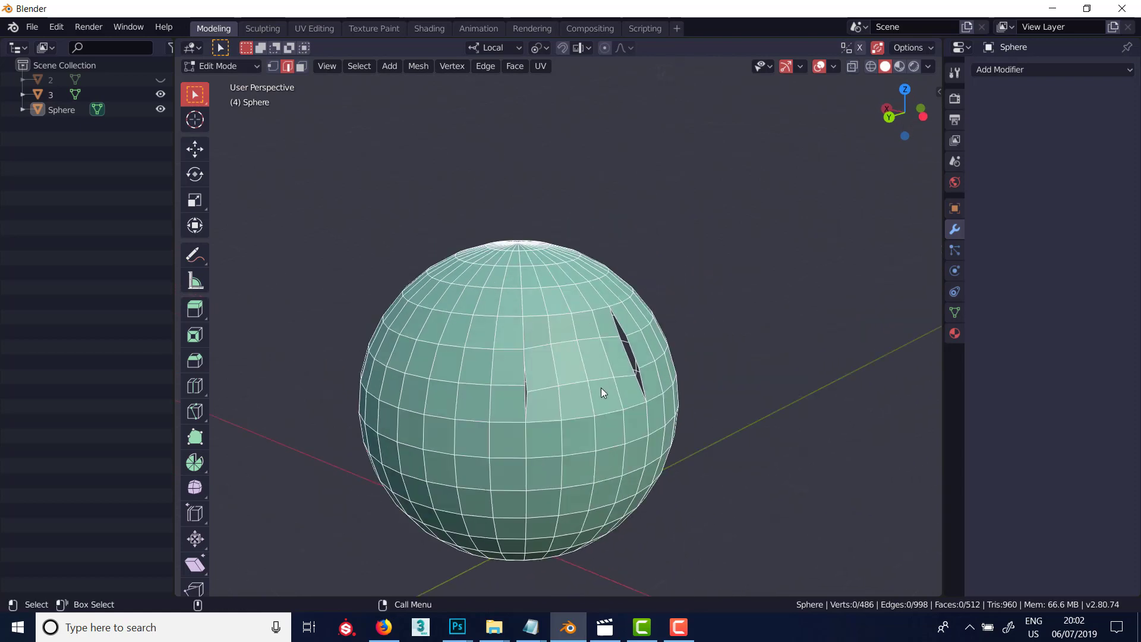
pyautogui.click(161, 79)
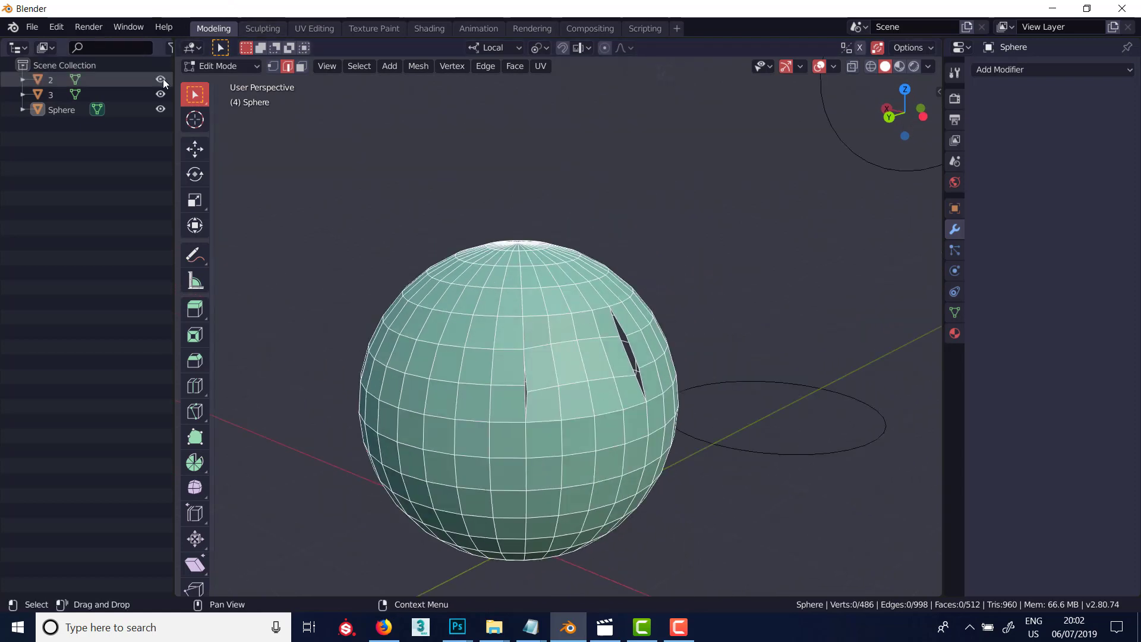
pyautogui.press('Tab')
pyautogui.click(462, 283)
pyautogui.press('Delete')
pyautogui.moveTo(461, 284); pyautogui.dragTo(560, 387, button='middle')
pyautogui.click(595, 419)
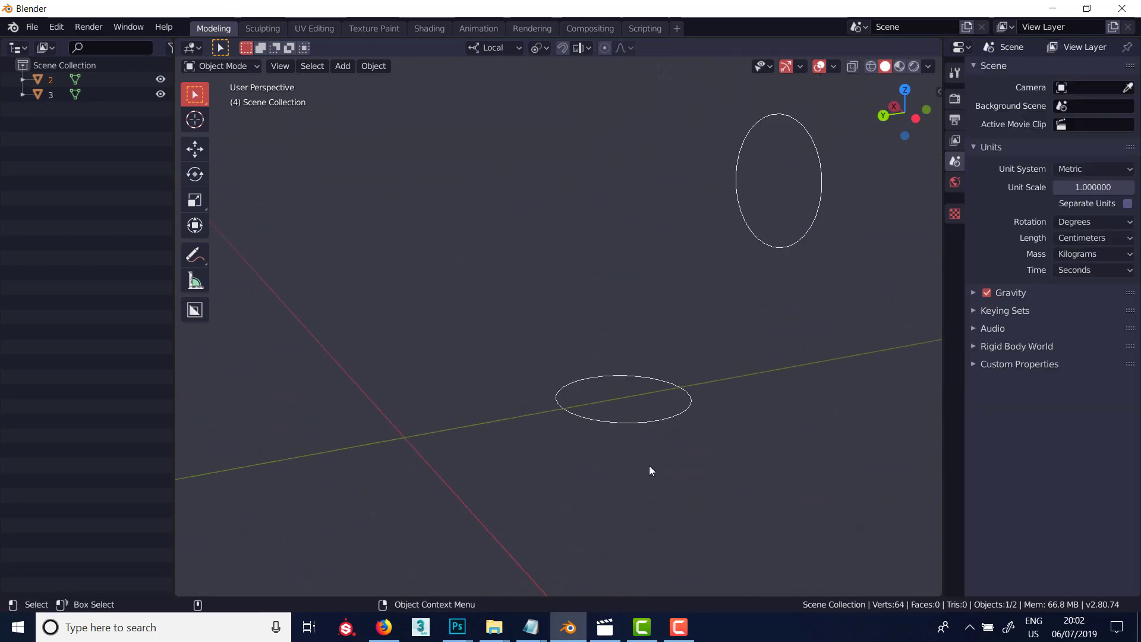
# Select both circles of object 2 in Edit Mode and connect them using Bridge Edge Loops with 1 cut
pyautogui.press('Tab')
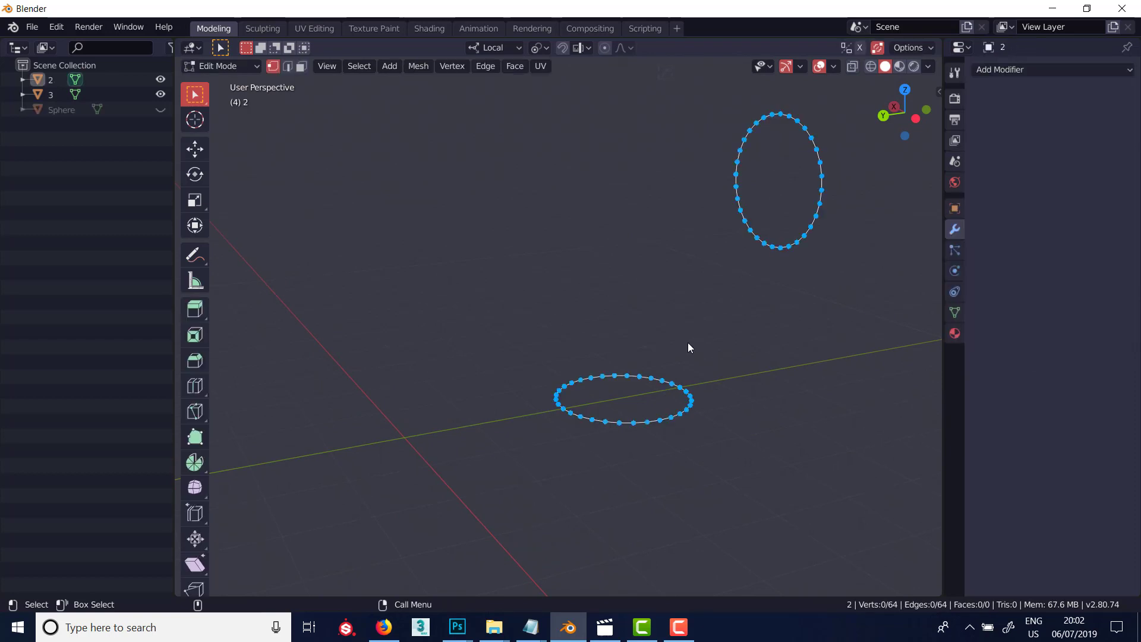
pyautogui.press('a')
pyautogui.moveTo(743, 372); pyautogui.dragTo(647, 419, button='middle')
pyautogui.click(485, 65)
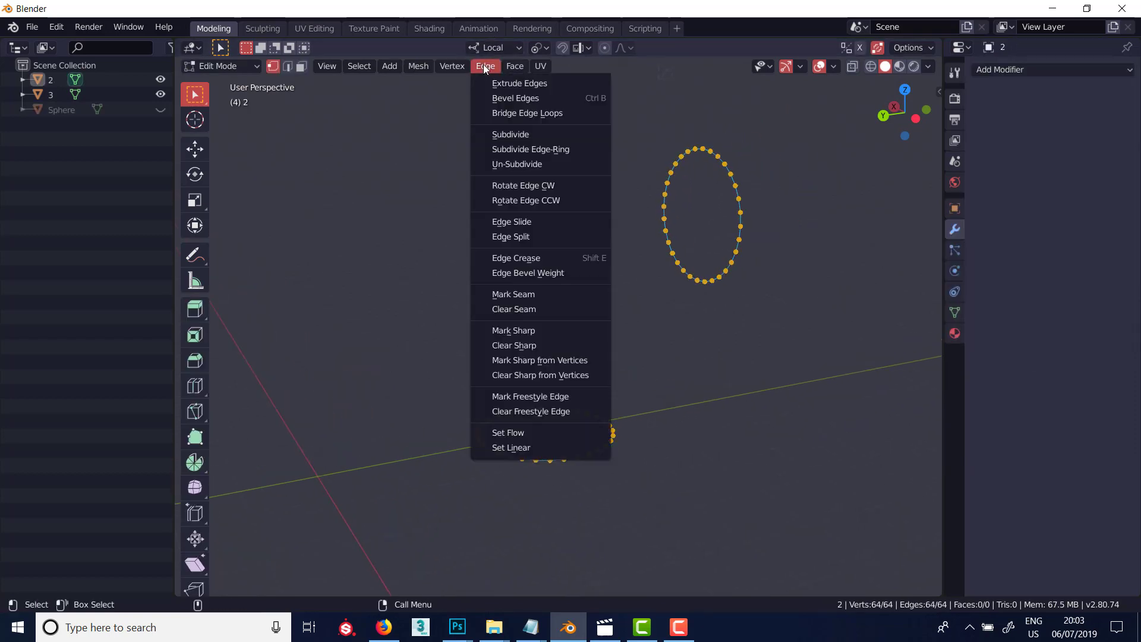
pyautogui.click(509, 113)
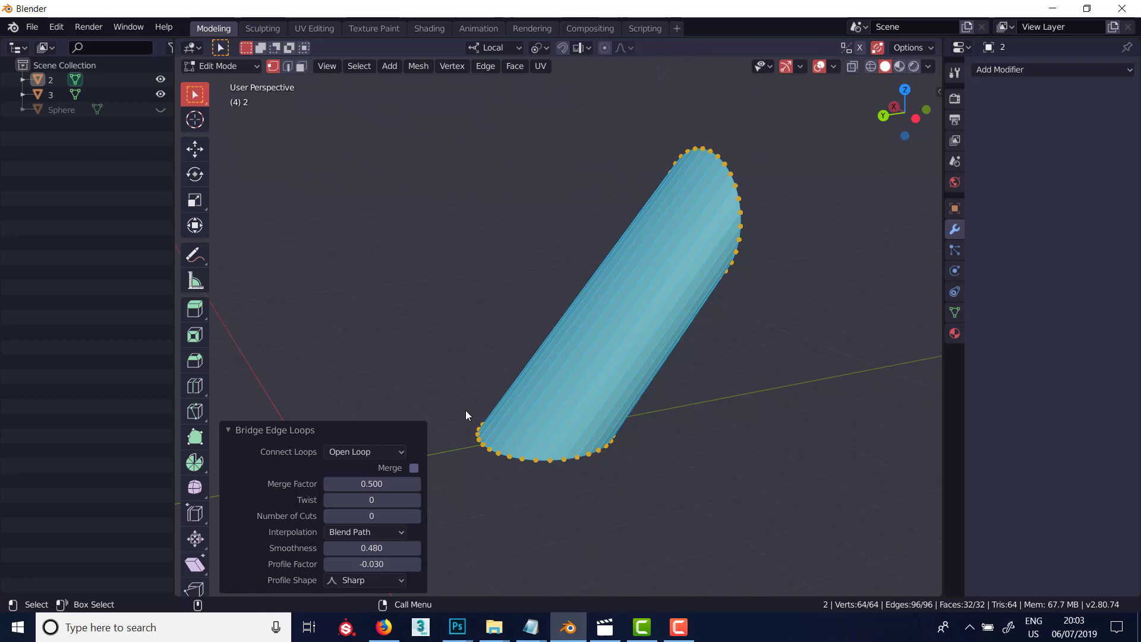
pyautogui.click(415, 515)
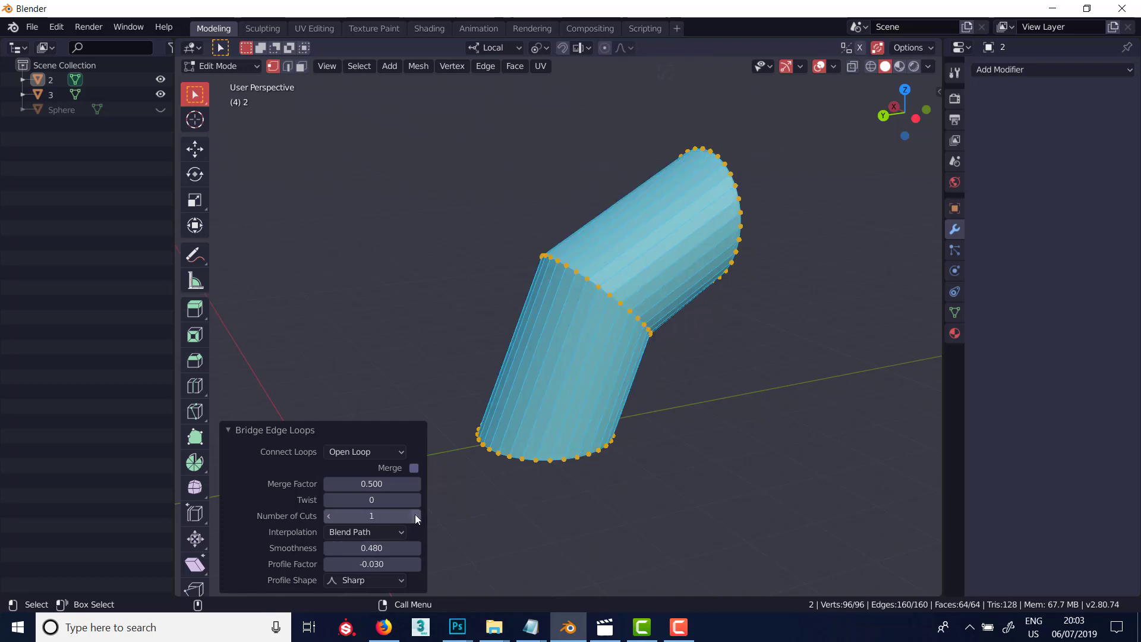
# Set the number of cuts in the bridge between the two circles to 3
pyautogui.click(415, 515)
pyautogui.click(415, 515)
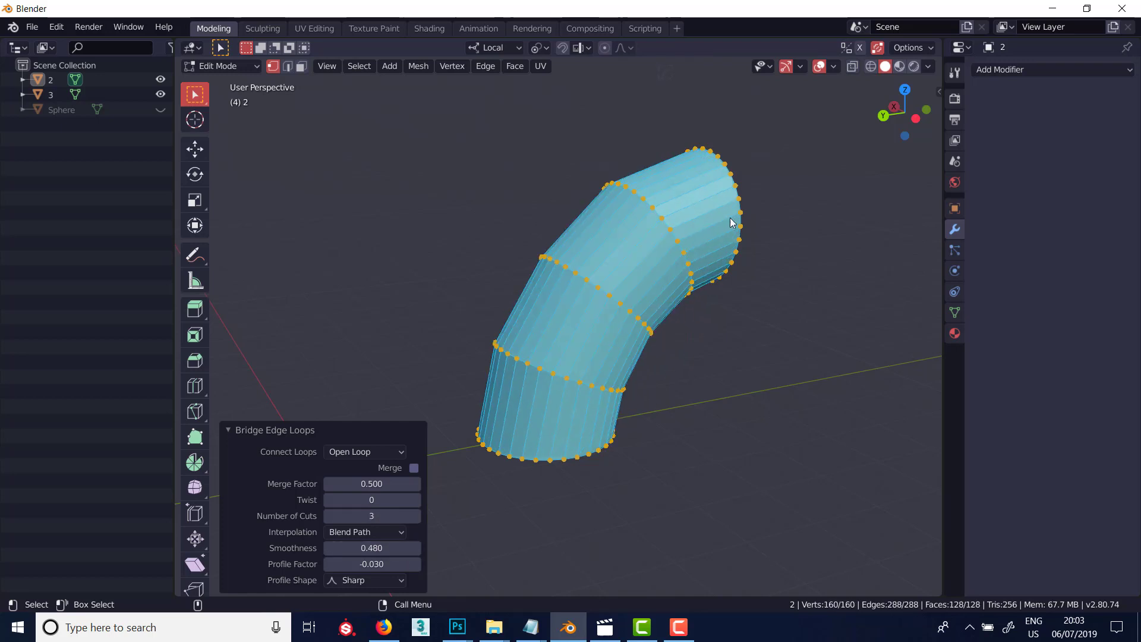
pyautogui.moveTo(718, 380)
pyautogui.mouseDown(button='middle')
pyautogui.moveTo(726, 387)
pyautogui.moveTo(650, 339)
pyautogui.moveTo(675, 408)
pyautogui.moveTo(744, 382)
pyautogui.moveTo(736, 390)
pyautogui.mouseUp(button='middle')
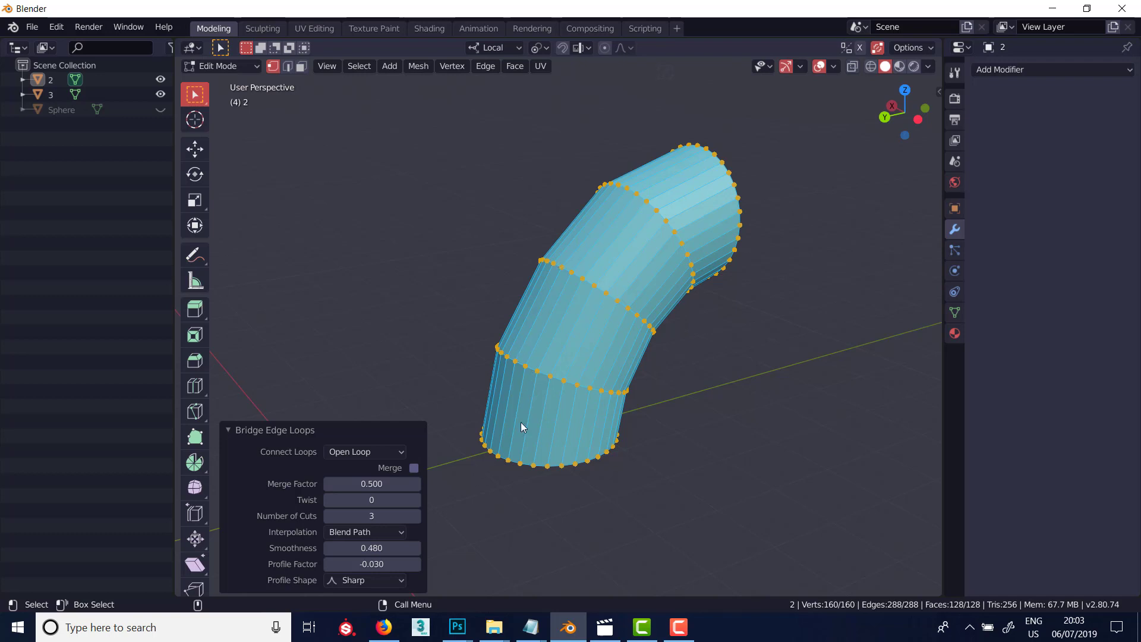
pyautogui.moveTo(417, 546)
pyautogui.mouseDown()
pyautogui.moveTo(429, 550)
pyautogui.moveTo(405, 547)
pyautogui.moveTo(448, 558)
pyautogui.moveTo(401, 559)
pyautogui.moveTo(424, 535)
pyautogui.moveTo(379, 539)
pyautogui.moveTo(415, 565)
pyautogui.mouseUp()
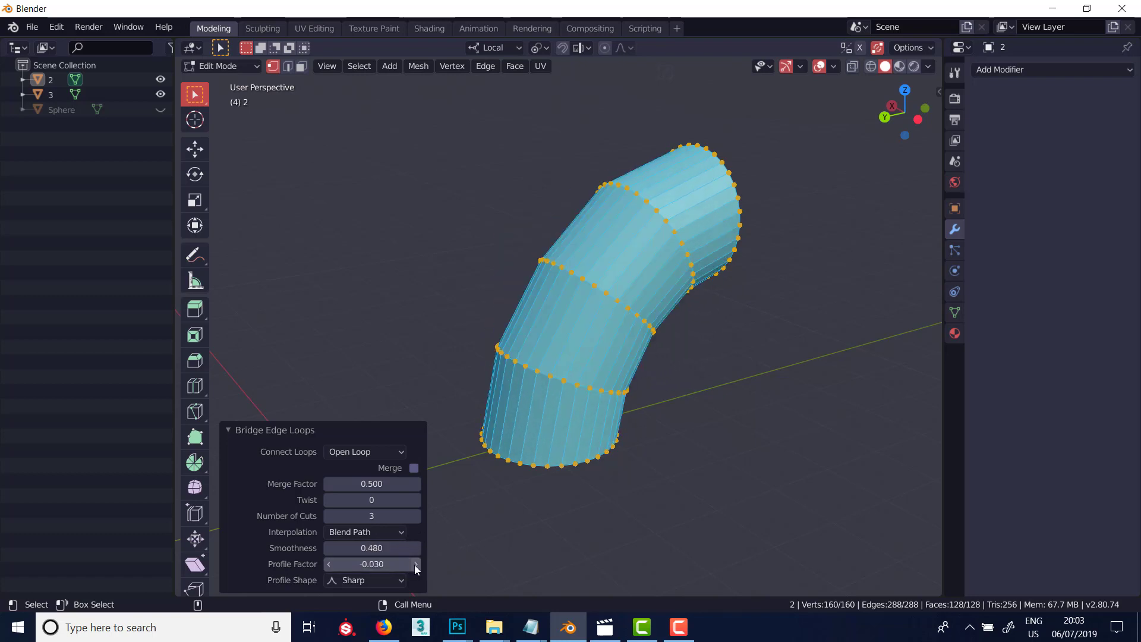
# Try another profile shape on the bridge, set it to Linear, and switch Merge on and back off
pyautogui.click(402, 581)
pyautogui.click(354, 530)
pyautogui.click(401, 581)
pyautogui.click(367, 481)
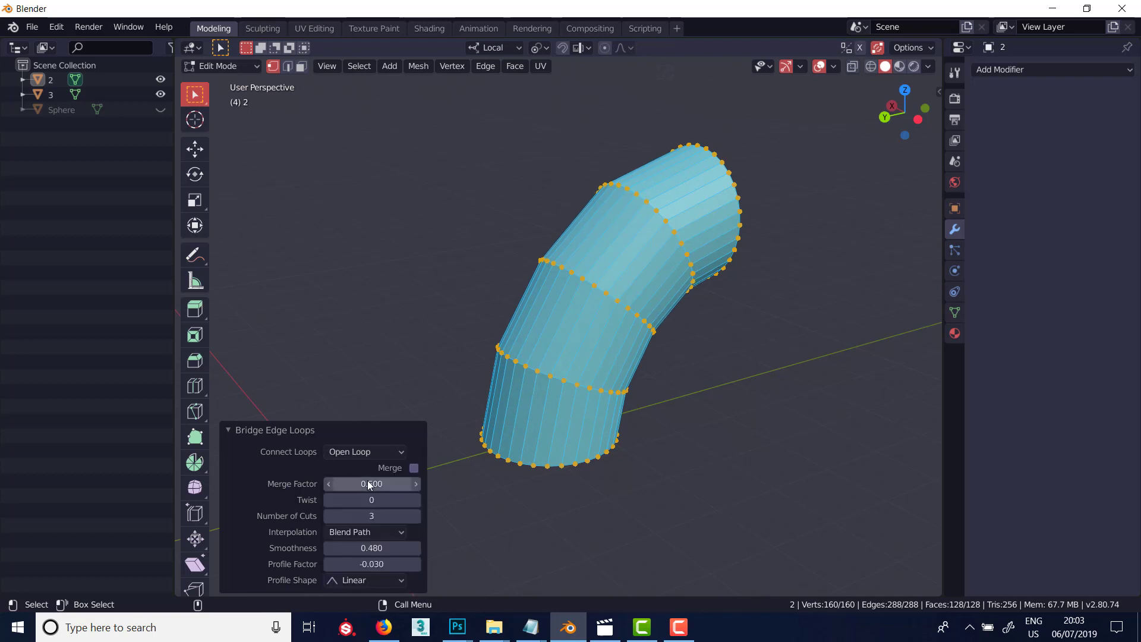
pyautogui.click(412, 469)
pyautogui.click(412, 469)
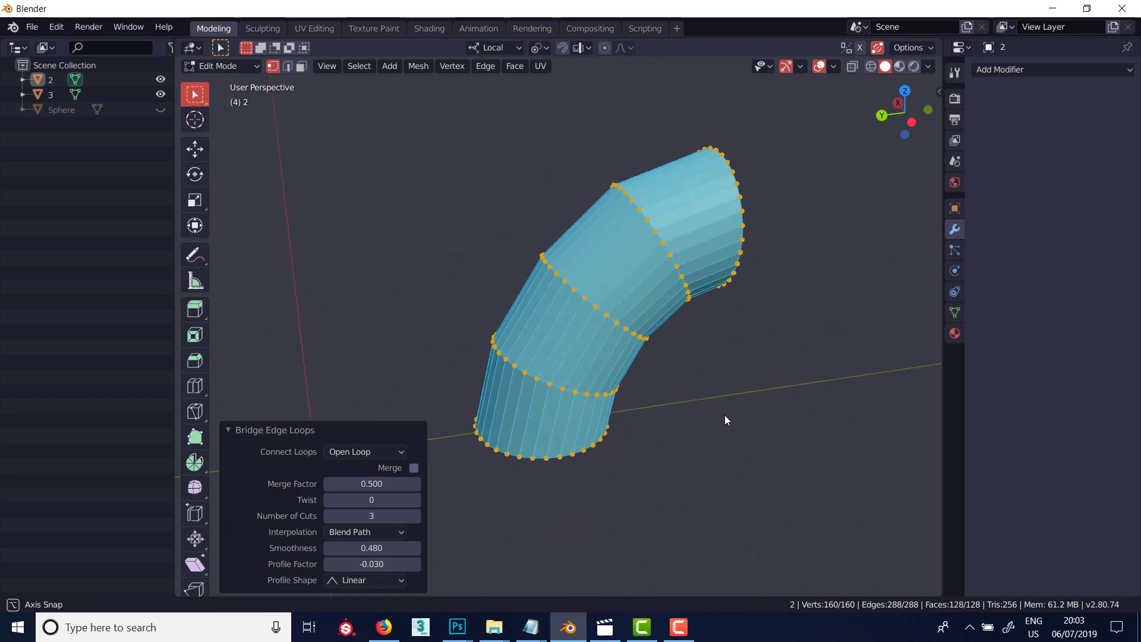
# Try the Closed Loop and Loop Pairs options of Connect Loops on the bridge, and return to Open Loop
pyautogui.moveTo(725, 414); pyautogui.dragTo(408, 451, button='middle')
pyautogui.click(404, 451)
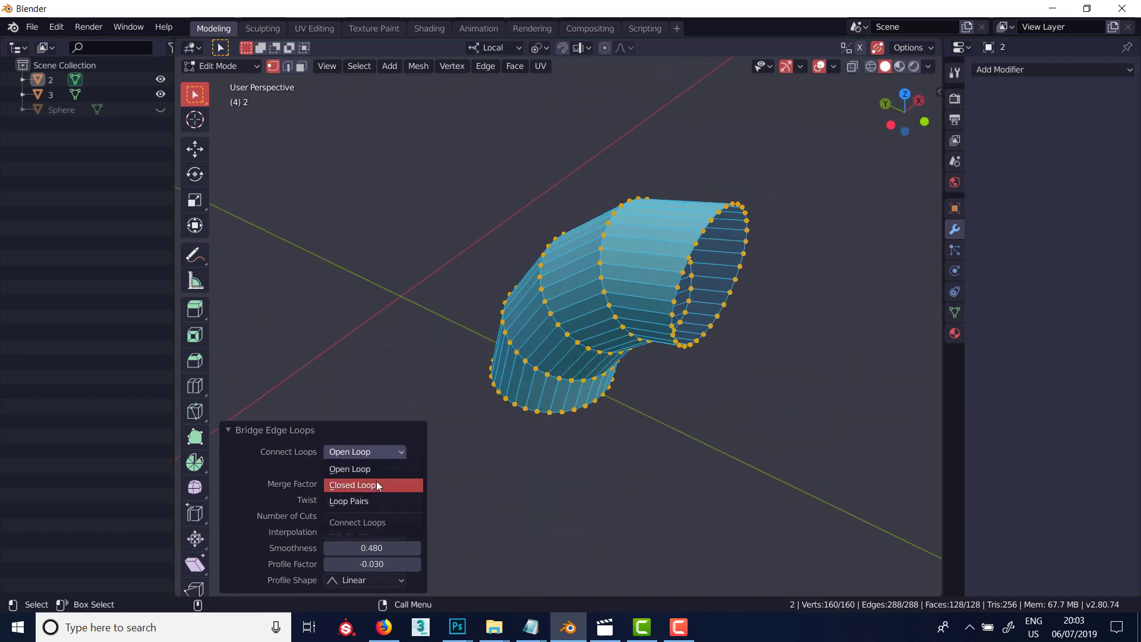
pyautogui.click(376, 484)
pyautogui.moveTo(594, 431)
pyautogui.mouseDown(button='middle')
pyautogui.moveTo(651, 355)
pyautogui.moveTo(582, 443)
pyautogui.mouseUp(button='middle')
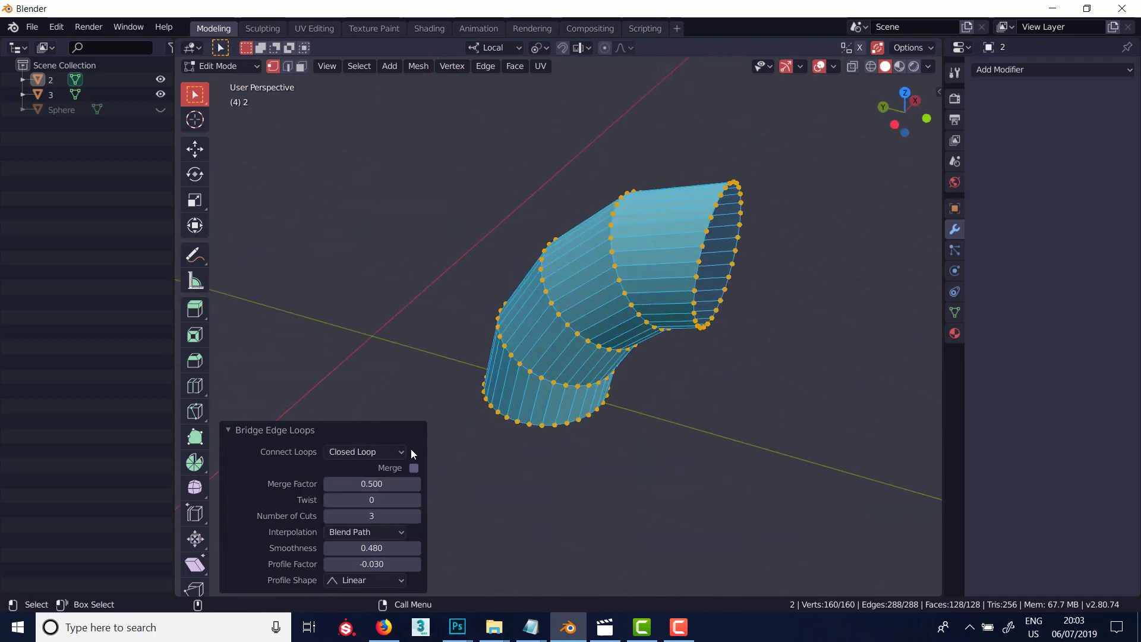
pyautogui.click(404, 451)
pyautogui.click(370, 502)
pyautogui.click(403, 449)
pyautogui.click(372, 468)
pyautogui.moveTo(668, 309); pyautogui.dragTo(832, 283, button='middle')
pyautogui.click(746, 370)
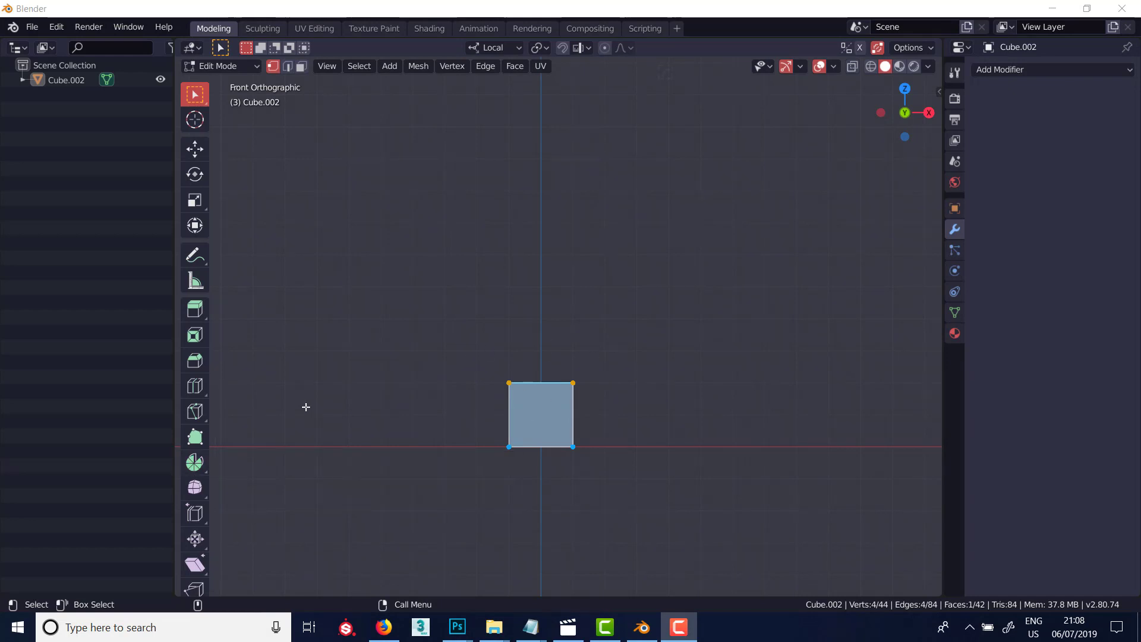
# Activate the Spin tool, show its tool settings, try the X and Z axes, and set the axis back to Y
pyautogui.click(195, 468)
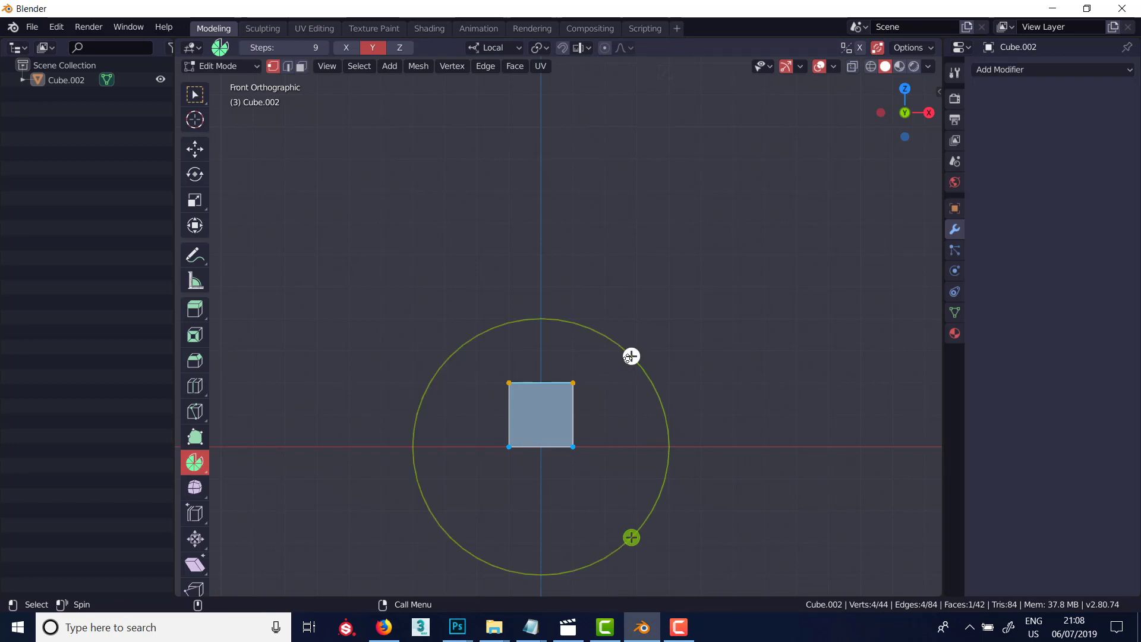
pyautogui.press('n')
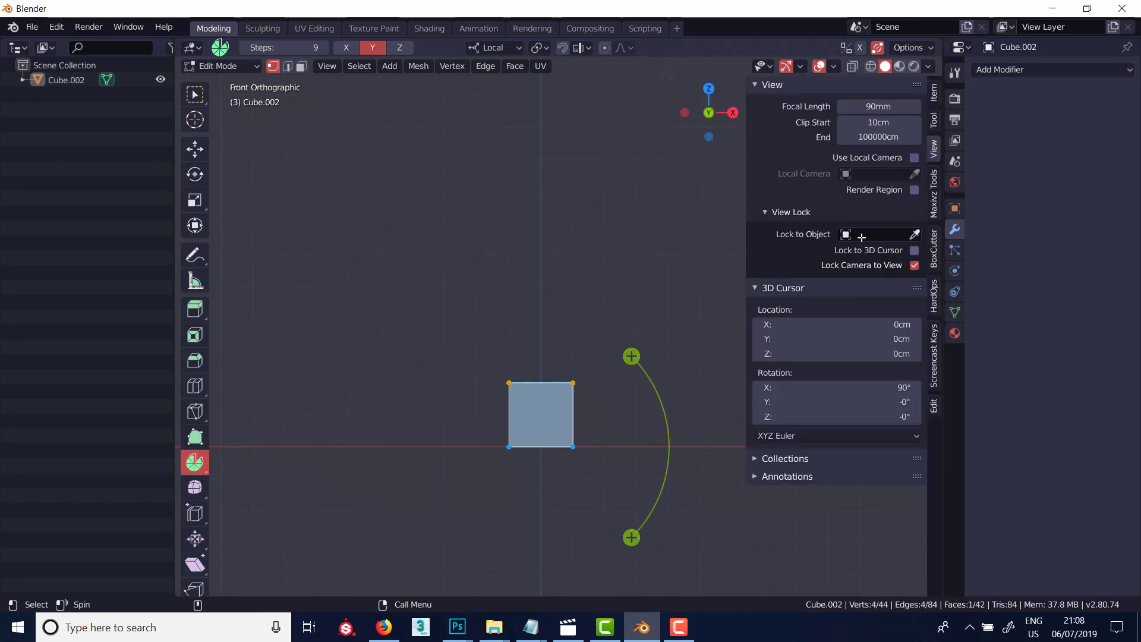
pyautogui.click(934, 120)
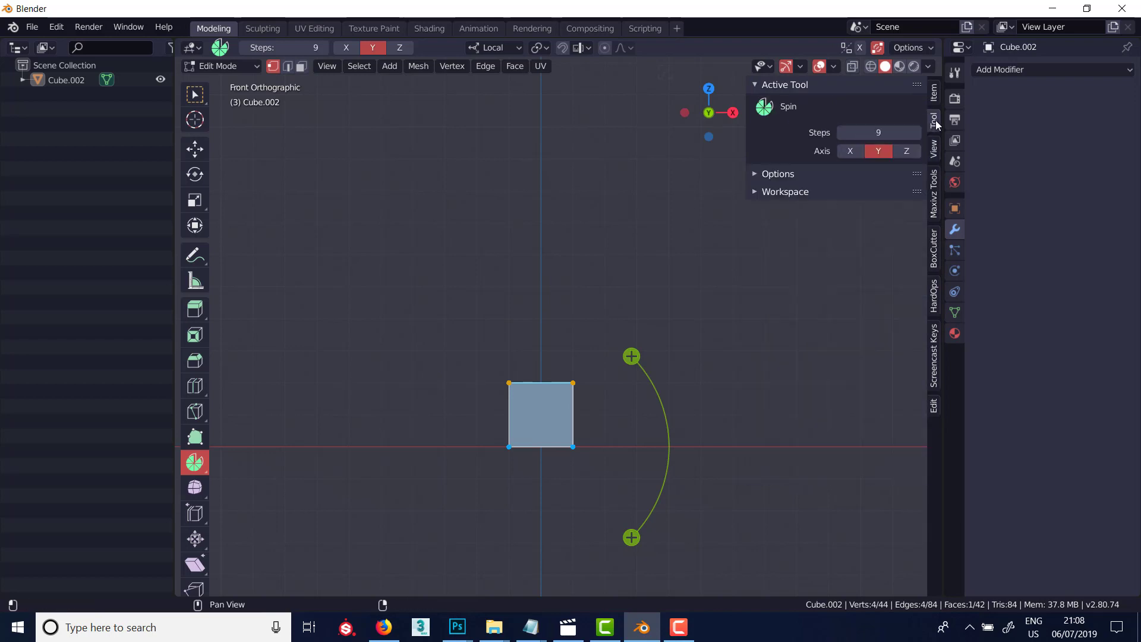
pyautogui.click(847, 151)
pyautogui.click(905, 153)
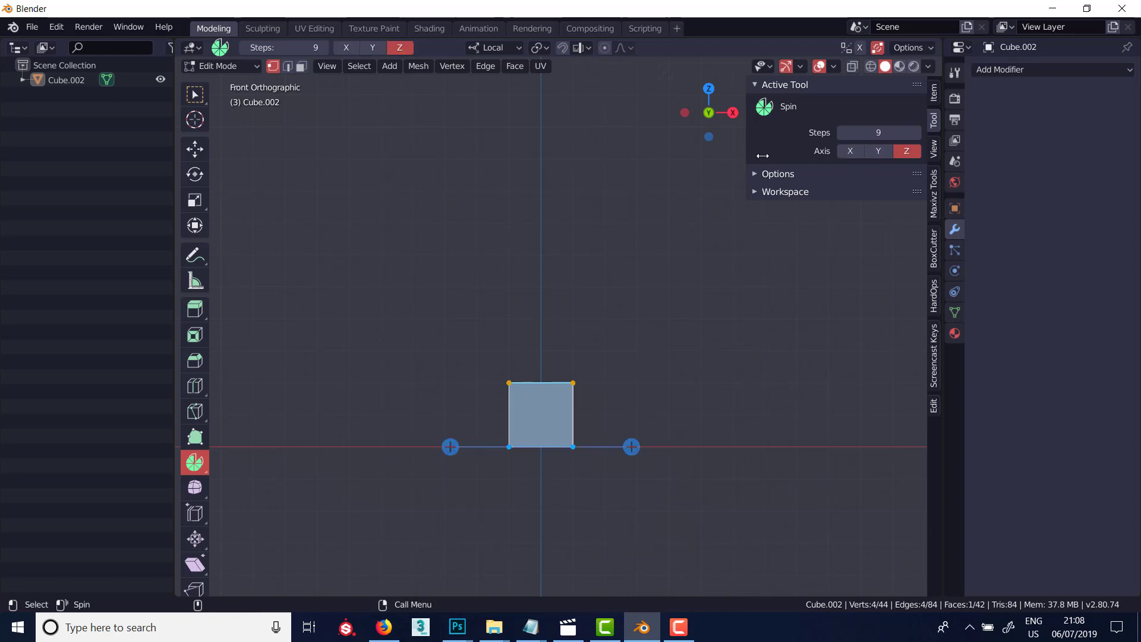
pyautogui.click(851, 153)
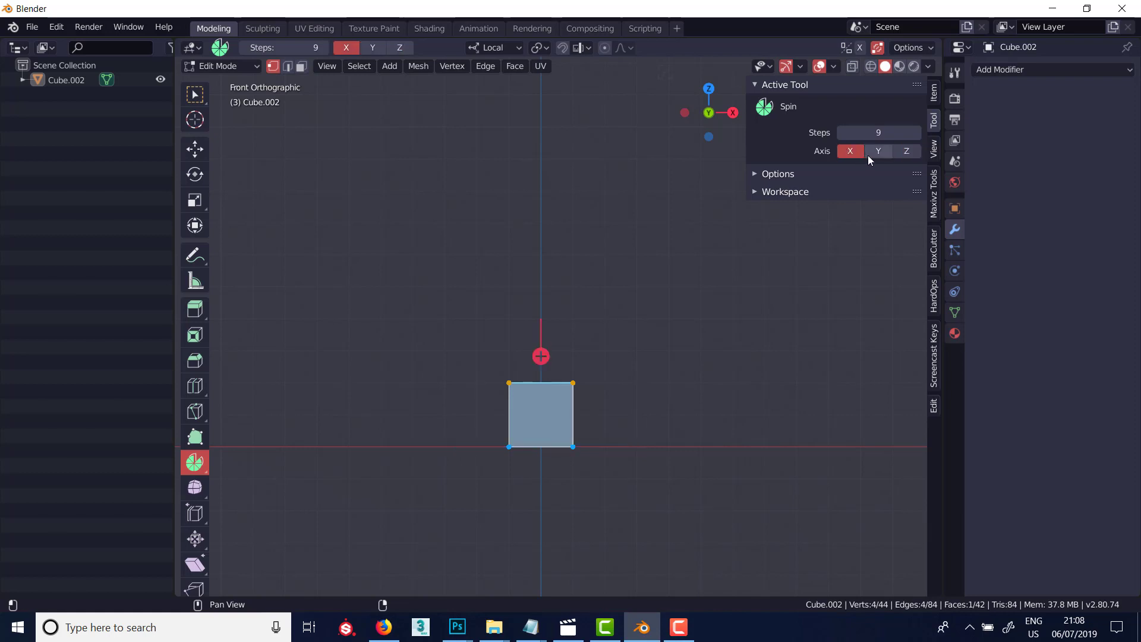
pyautogui.click(867, 155)
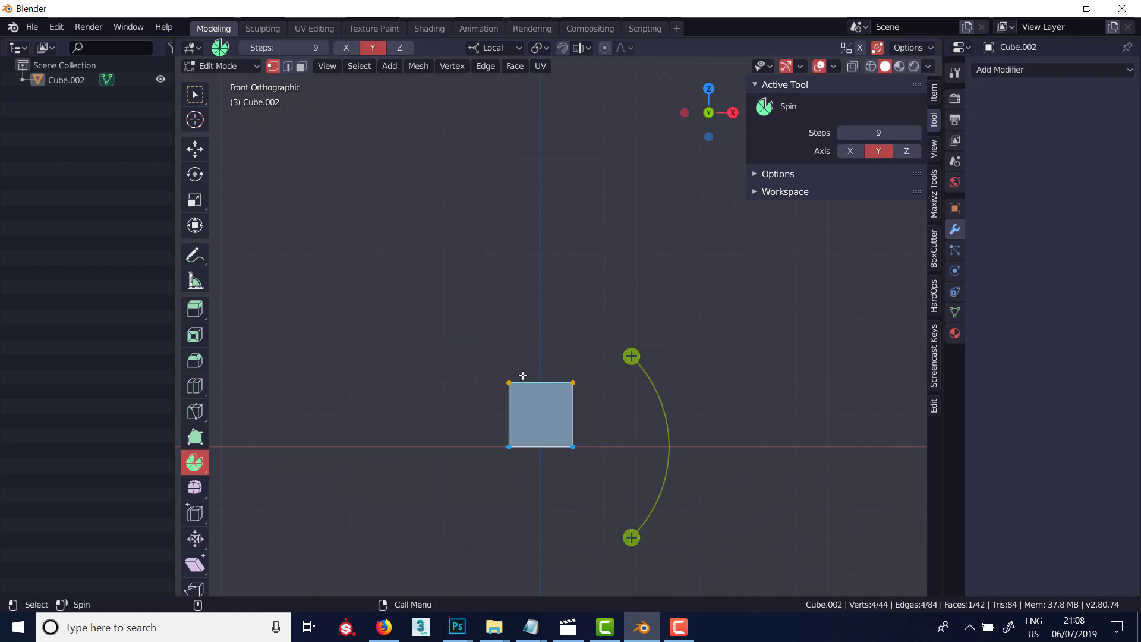
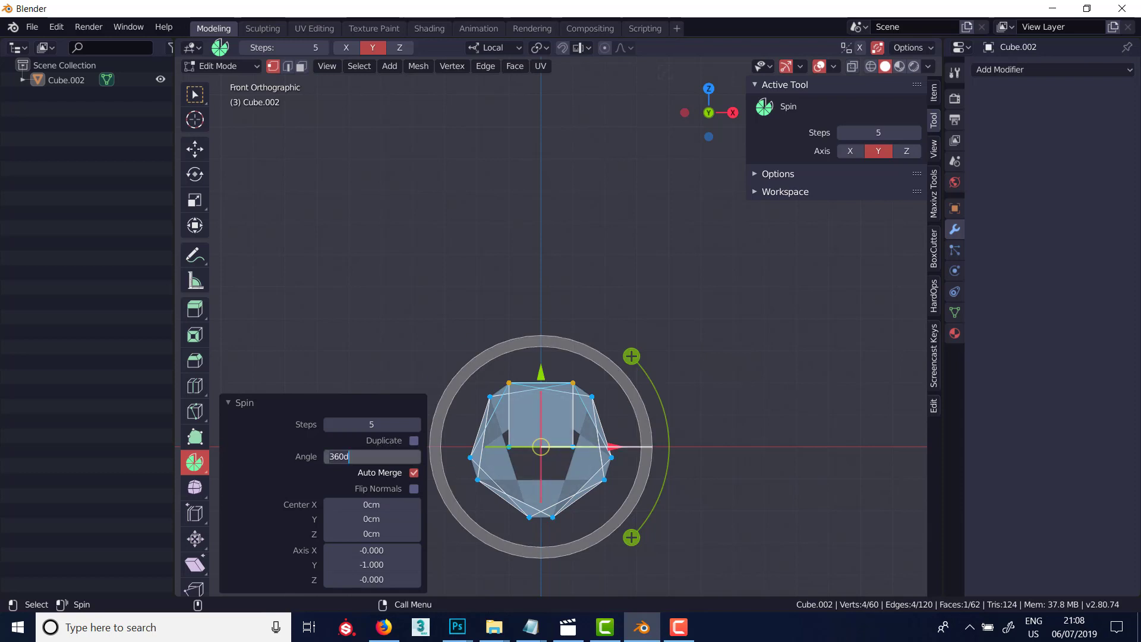
# Spin the cube's top face 90° in 5 steps around a centre at about X 550 cm, Z 249 cm, with the 3D cursor shown
pyautogui.press('Return')
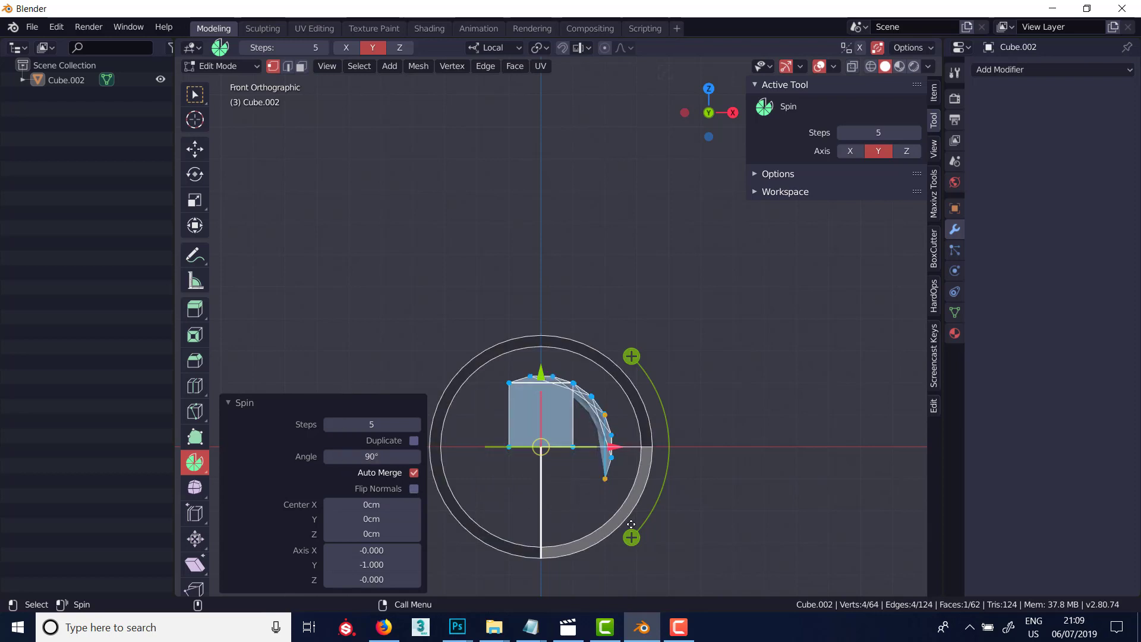
pyautogui.moveTo(545, 443); pyautogui.dragTo(718, 366)
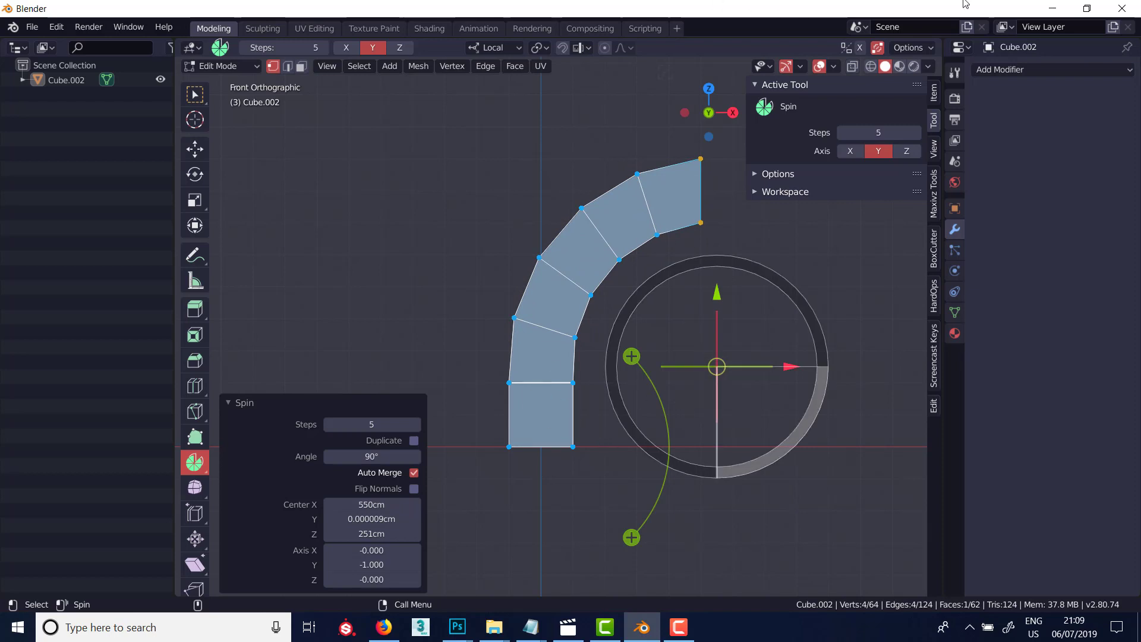
pyautogui.click(835, 66)
pyautogui.moveTo(710, 292)
pyautogui.mouseDown()
pyautogui.moveTo(703, 335)
pyautogui.moveTo(699, 281)
pyautogui.moveTo(717, 298)
pyautogui.mouseUp()
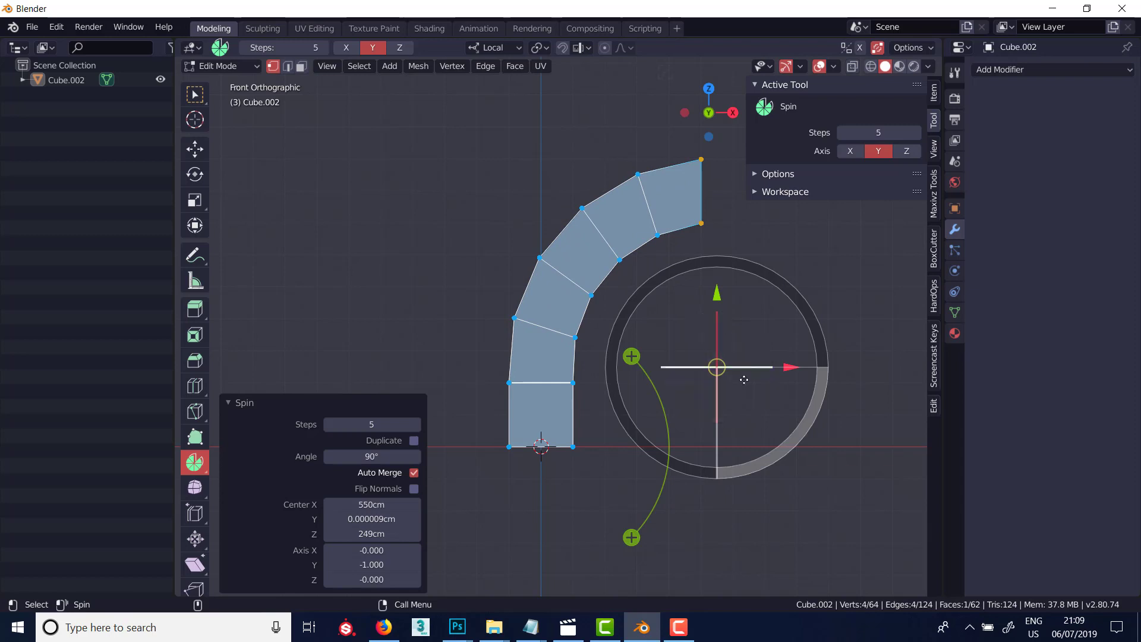
pyautogui.moveTo(754, 367); pyautogui.dragTo(795, 329)
pyautogui.moveTo(805, 421)
pyautogui.mouseDown()
pyautogui.moveTo(808, 383)
pyautogui.moveTo(808, 415)
pyautogui.moveTo(720, 470)
pyautogui.moveTo(783, 434)
pyautogui.moveTo(737, 462)
pyautogui.moveTo(705, 467)
pyautogui.moveTo(779, 435)
pyautogui.moveTo(804, 375)
pyautogui.moveTo(758, 464)
pyautogui.moveTo(674, 464)
pyautogui.moveTo(643, 442)
pyautogui.moveTo(683, 474)
pyautogui.moveTo(722, 478)
pyautogui.moveTo(796, 447)
pyautogui.moveTo(806, 432)
pyautogui.moveTo(790, 414)
pyautogui.mouseUp()
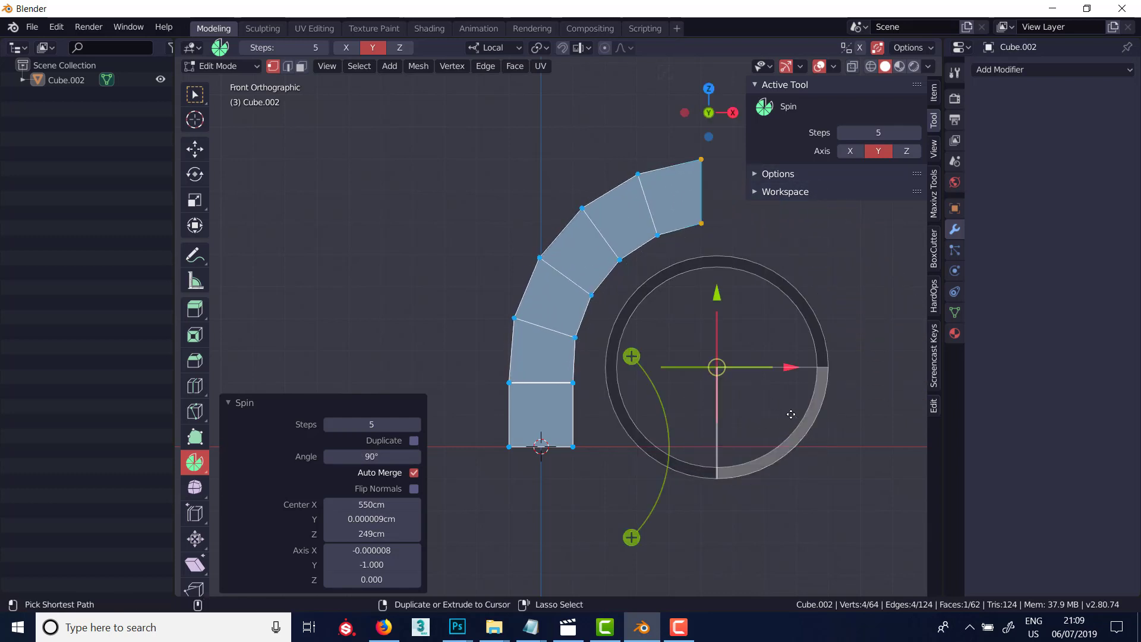
# Undo the spin, switch to Select Box, and move the 3D cursor to X 500 cm, Z 500 cm
pyautogui.hotkey('ctrl', 'z')
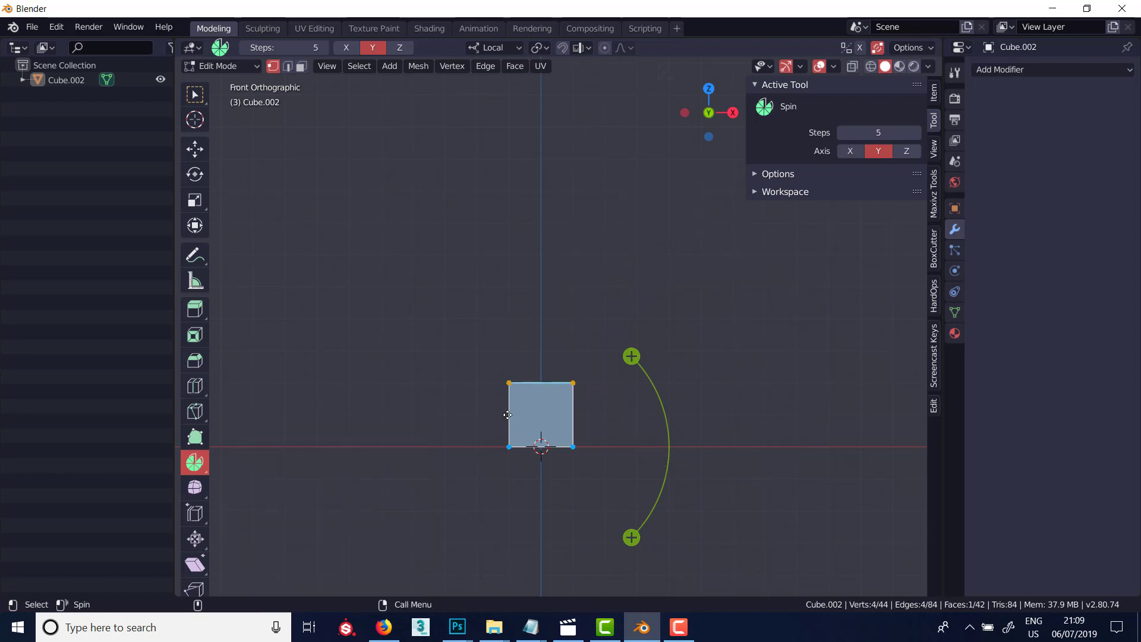
pyautogui.hotkey('shift', 'space')
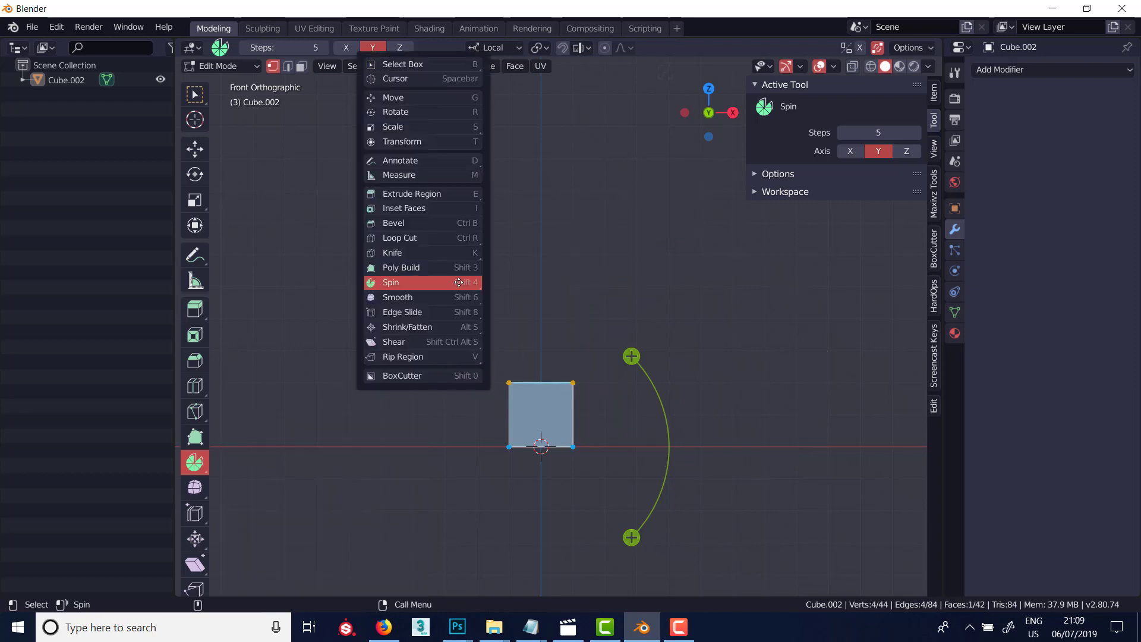
pyautogui.click(430, 64)
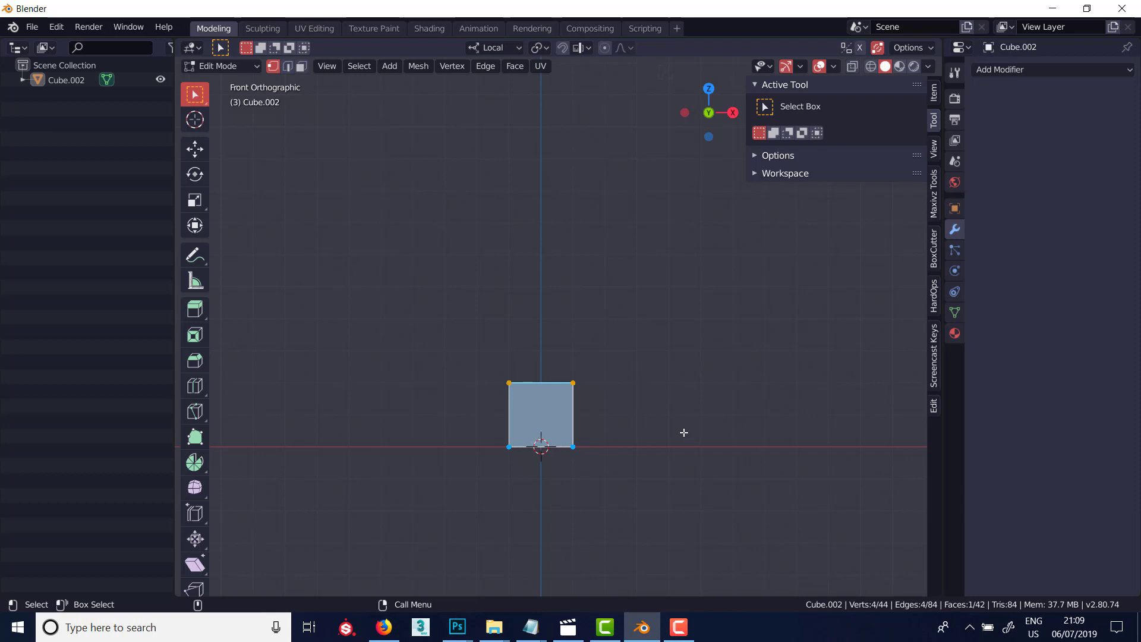
pyautogui.keyDown('shift'); pyautogui.moveTo(683, 430); pyautogui.dragTo(709, 398, button='right'); pyautogui.keyUp('shift')
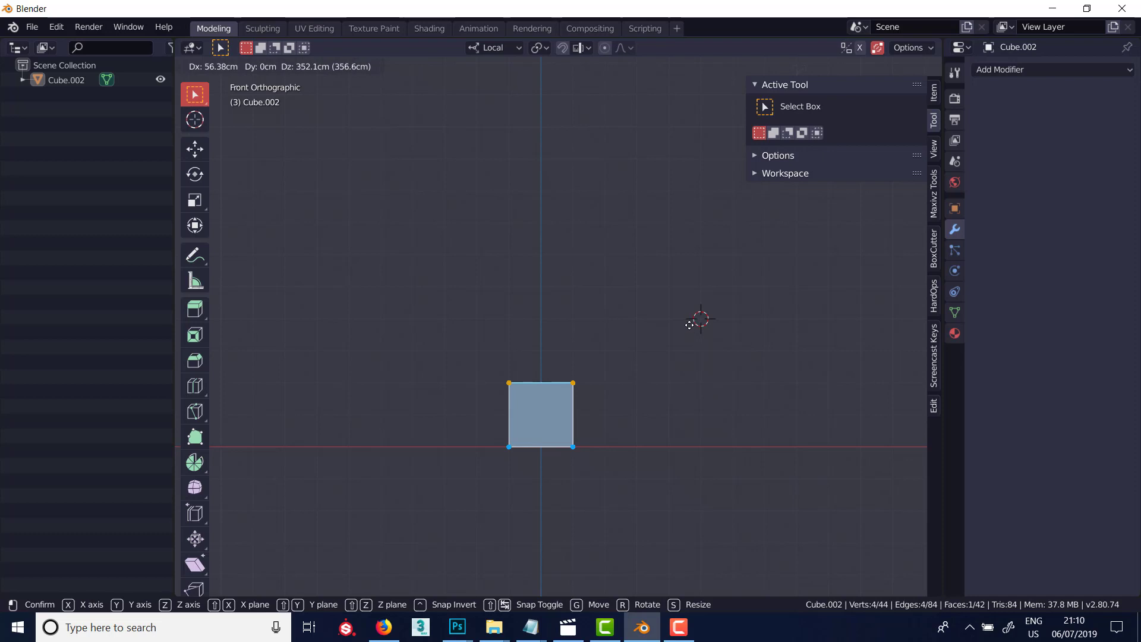
pyautogui.keyDown('shift'); pyautogui.moveTo(689, 325); pyautogui.dragTo(689, 297, button='right'); pyautogui.keyUp('shift')
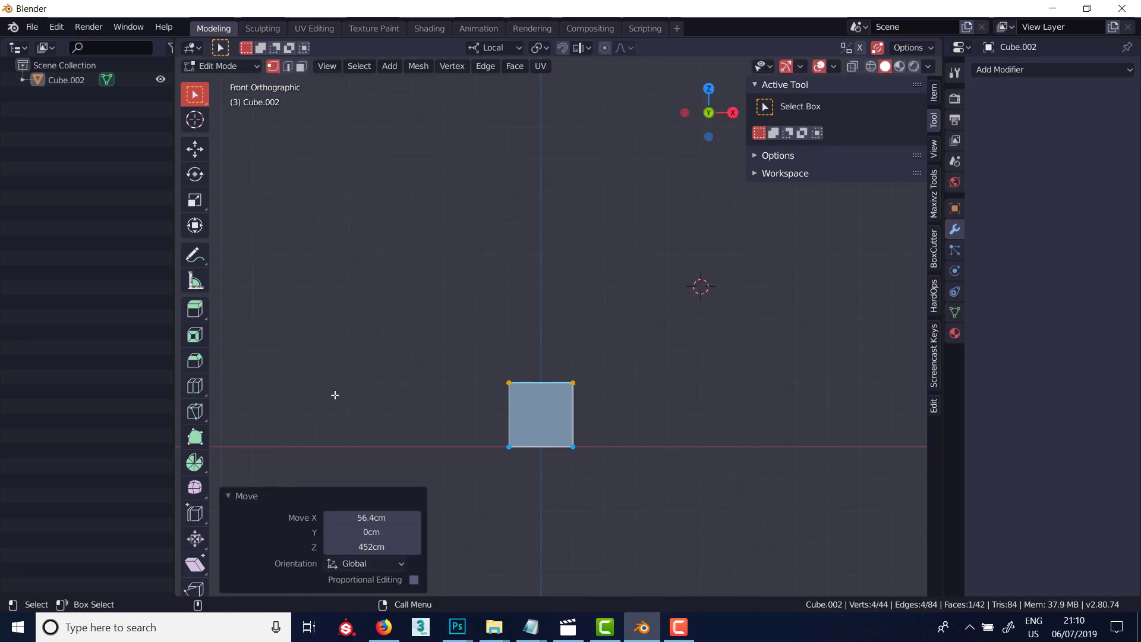
# Spin the cube's top face around the 3D cursor by 90° in 5 steps
pyautogui.click(194, 463)
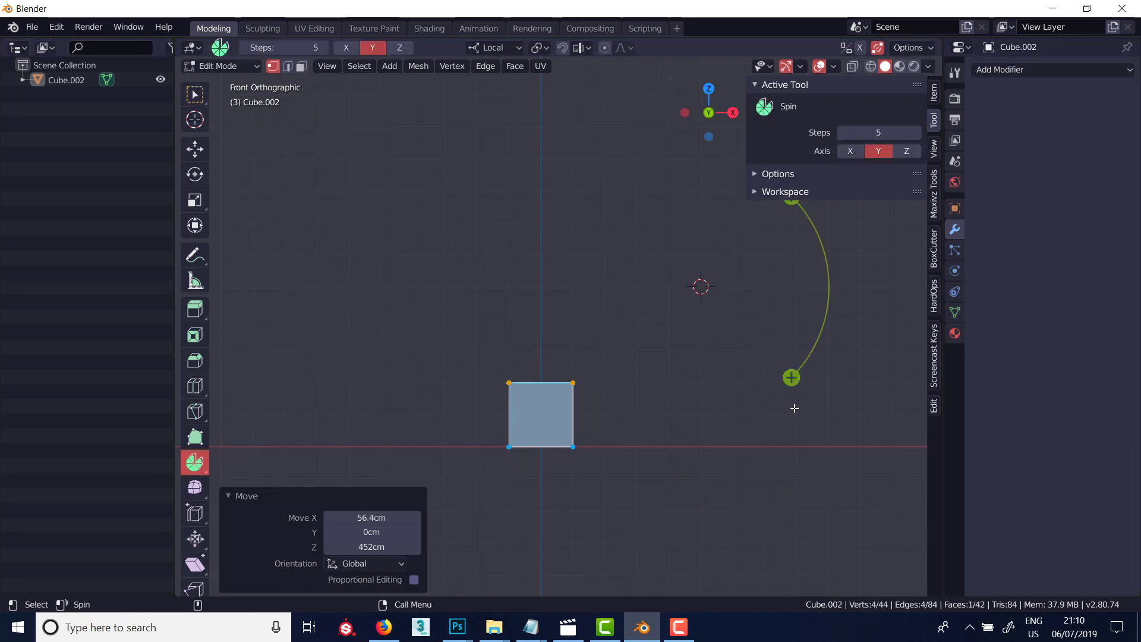
pyautogui.click(790, 377)
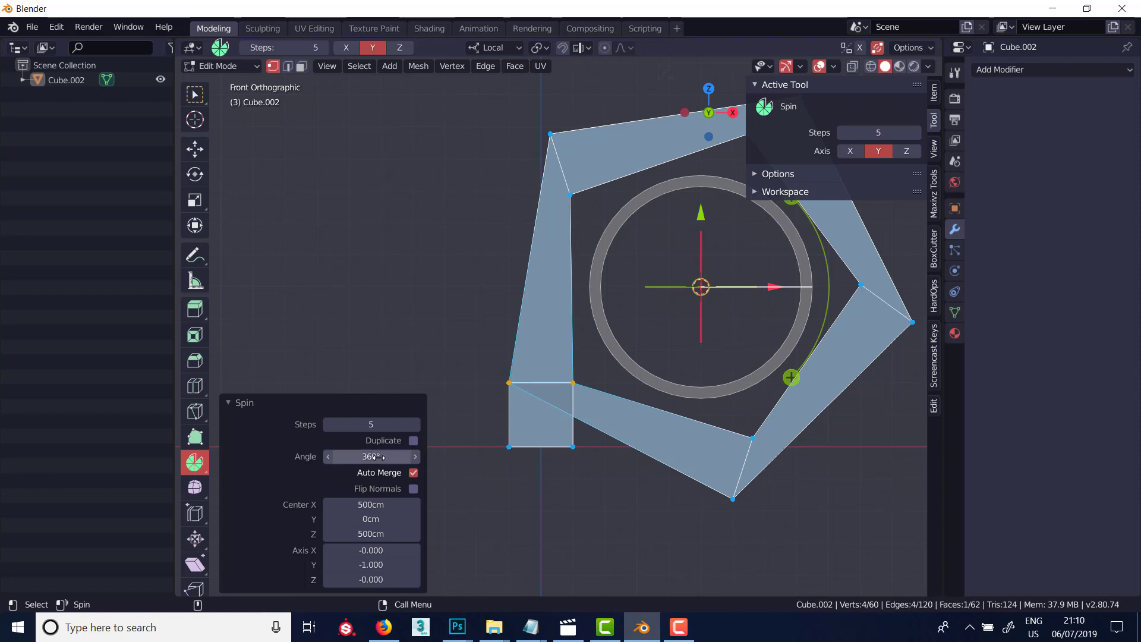
pyautogui.write('0')
pyautogui.press('Return')
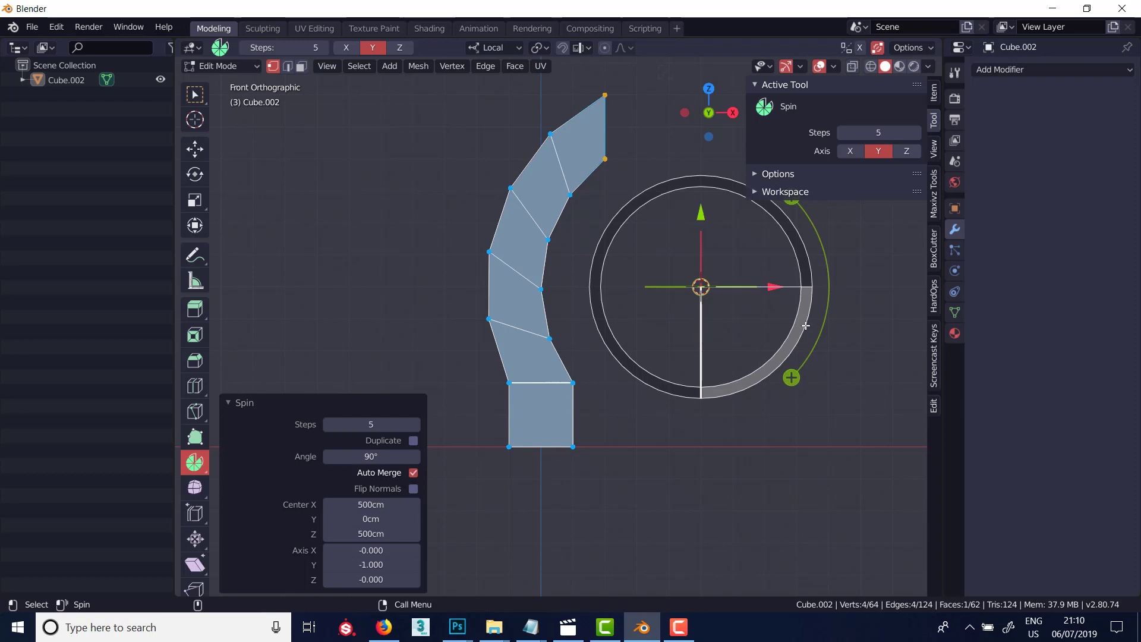
# Move the spin centre to about X 448 cm, Z 216 cm and set the spin's steps to 7
pyautogui.moveTo(707, 278); pyautogui.dragTo(713, 329)
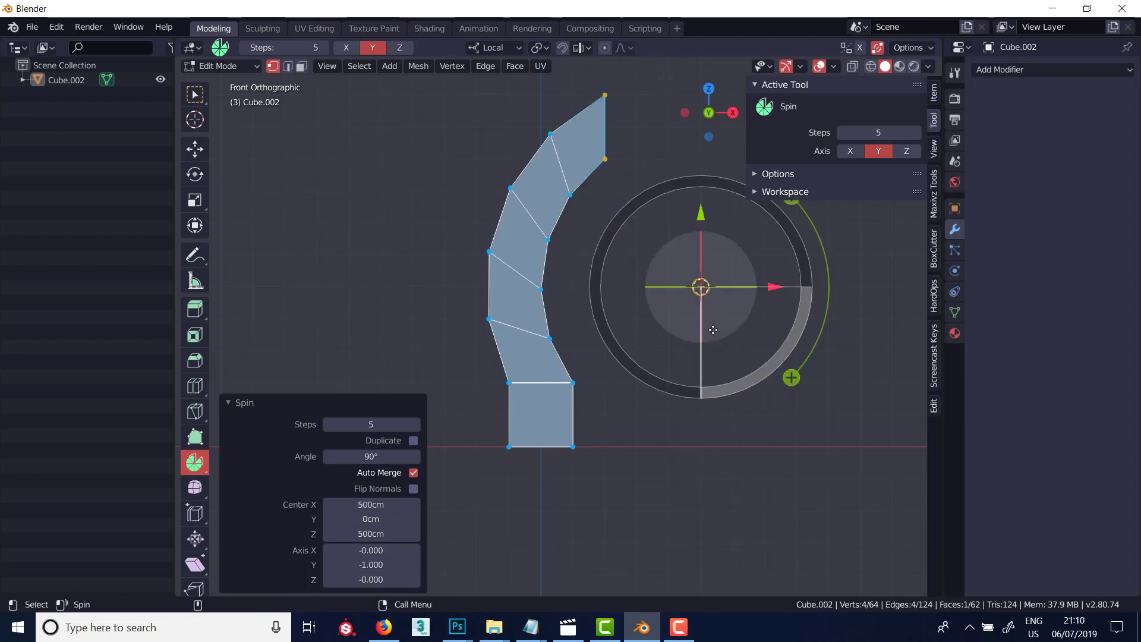
pyautogui.moveTo(789, 231); pyautogui.dragTo(609, 346)
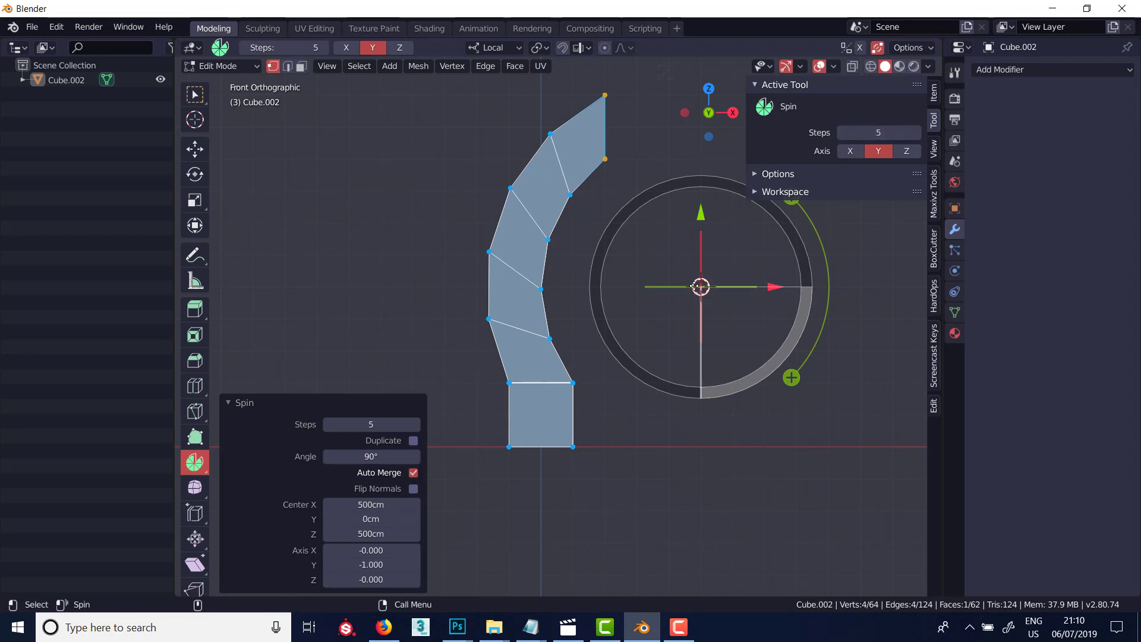
pyautogui.moveTo(704, 278); pyautogui.dragTo(684, 377)
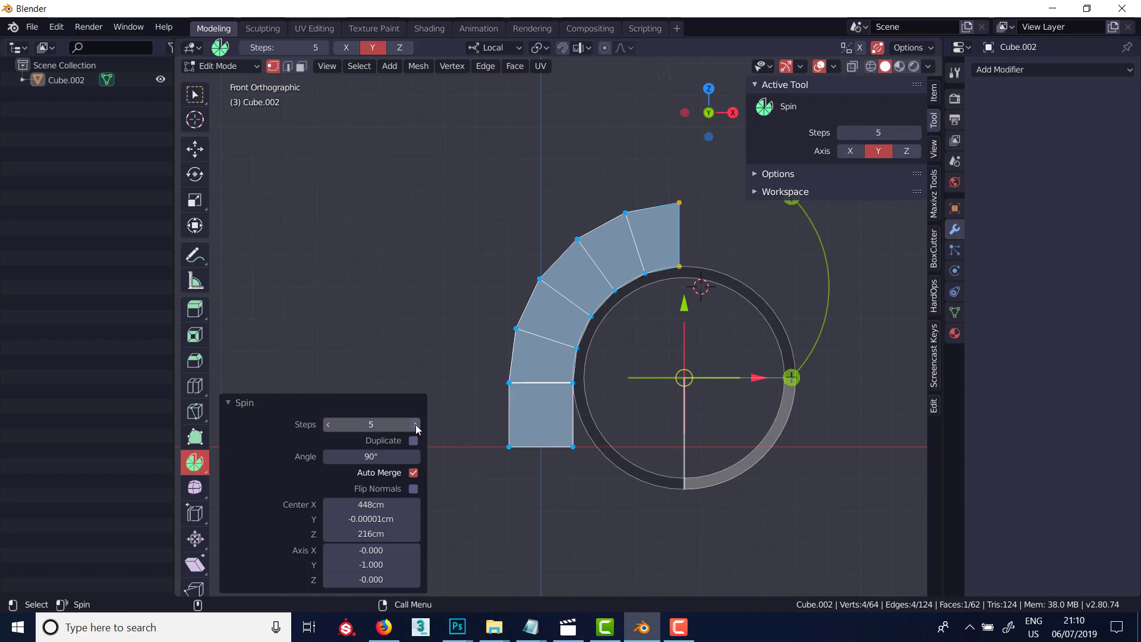
pyautogui.click(416, 425)
pyautogui.click(415, 425)
pyautogui.click(416, 425)
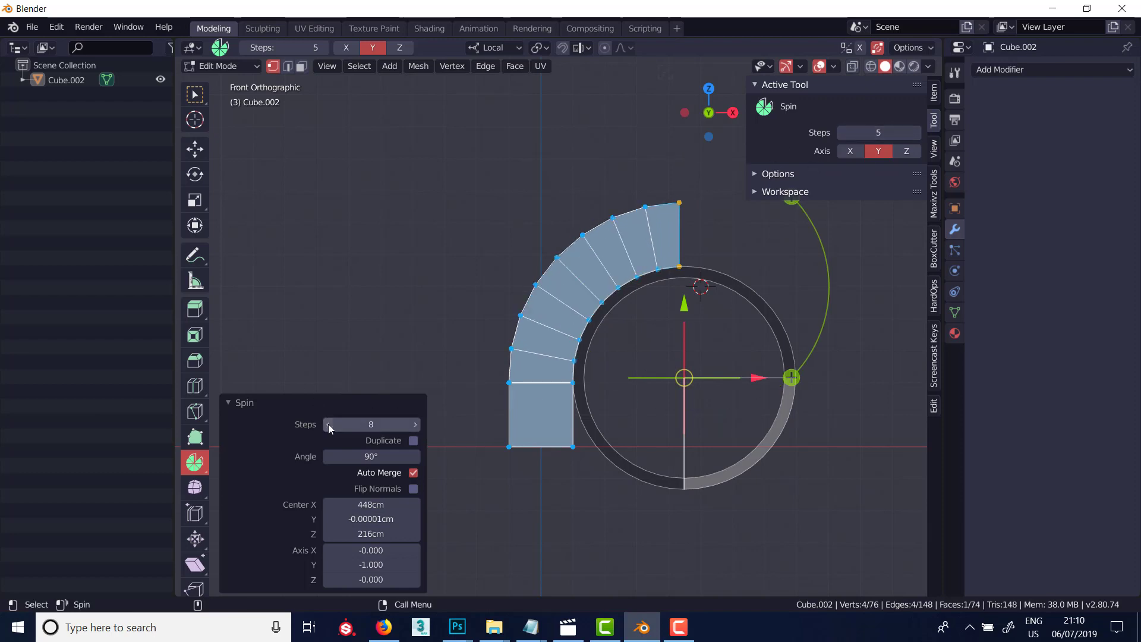
pyautogui.click(328, 423)
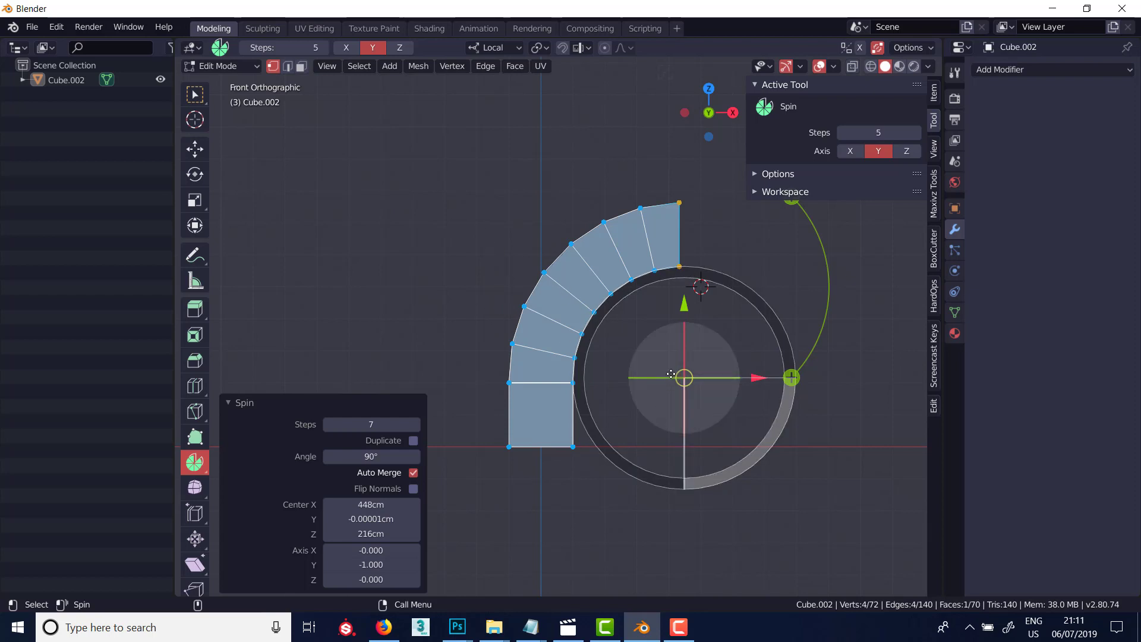
# Undo the spin, switch back to Select Box, and select the whole cube mesh
pyautogui.hotkey('ctrl', 'z')
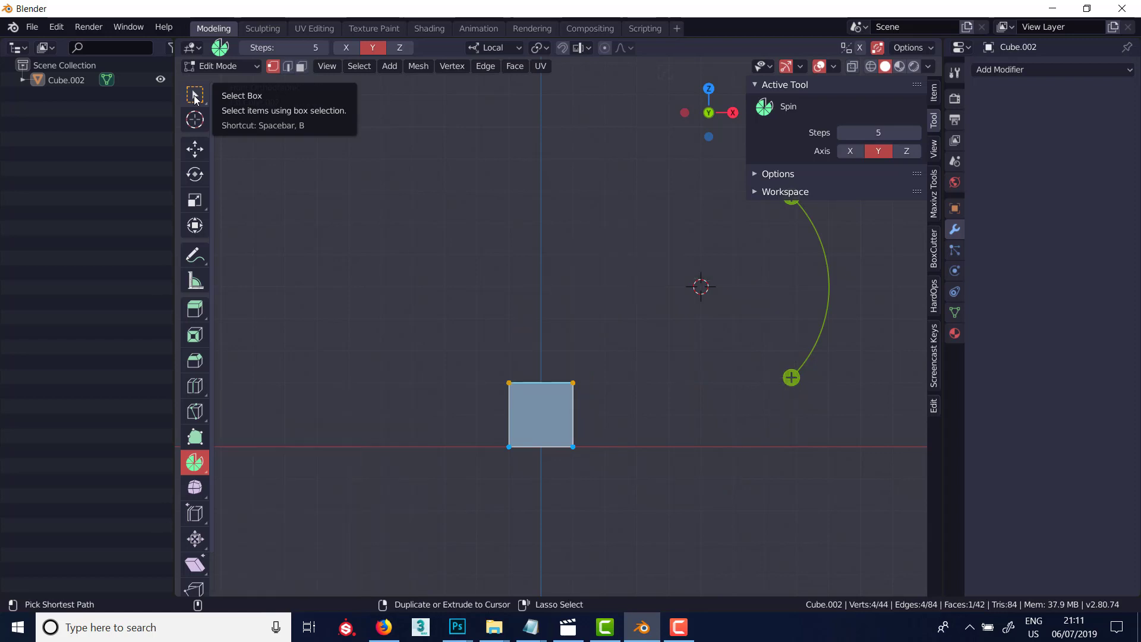
pyautogui.click(195, 98)
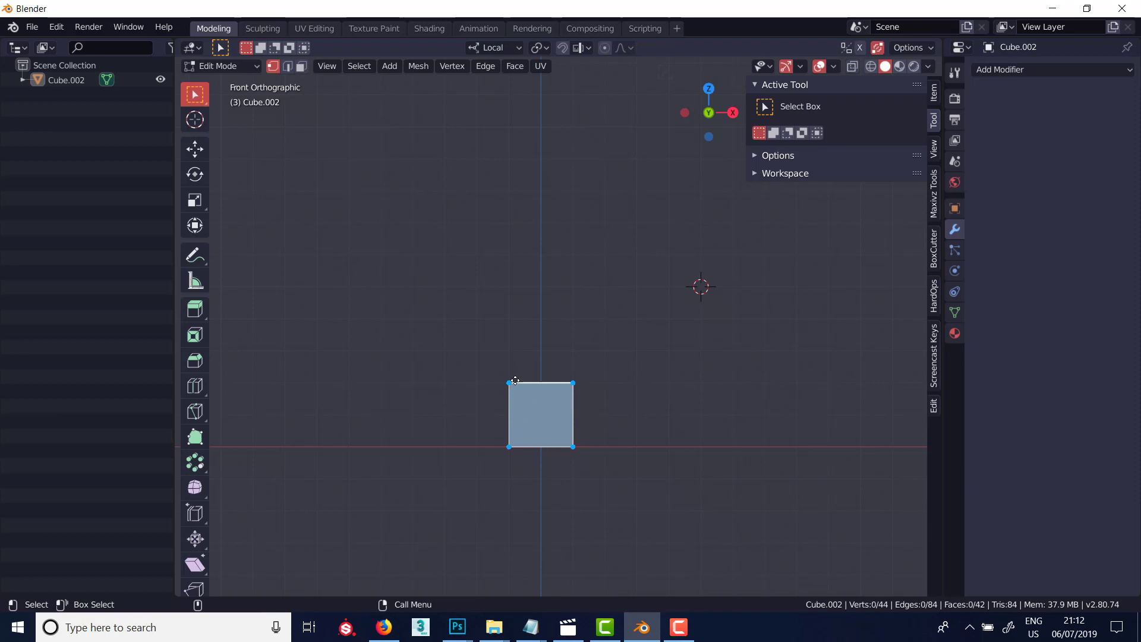
pyautogui.press('a')
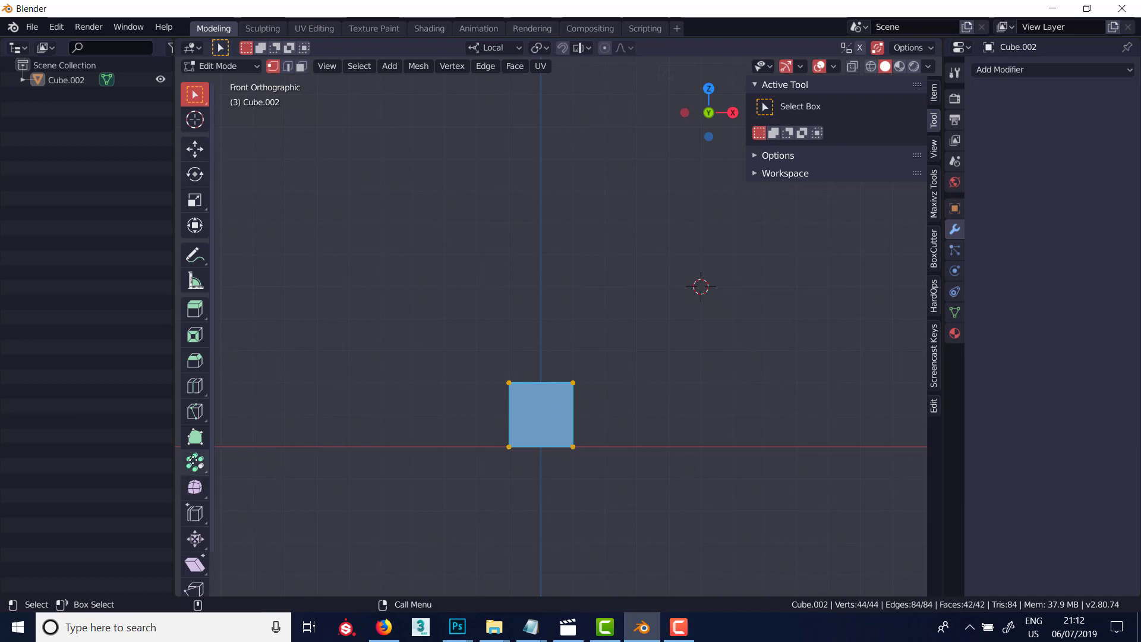
# Spin-duplicate the whole cube 360° around the 3D cursor and set the number of steps to 10
pyautogui.click(194, 460)
pyautogui.moveTo(792, 377); pyautogui.dragTo(637, 466)
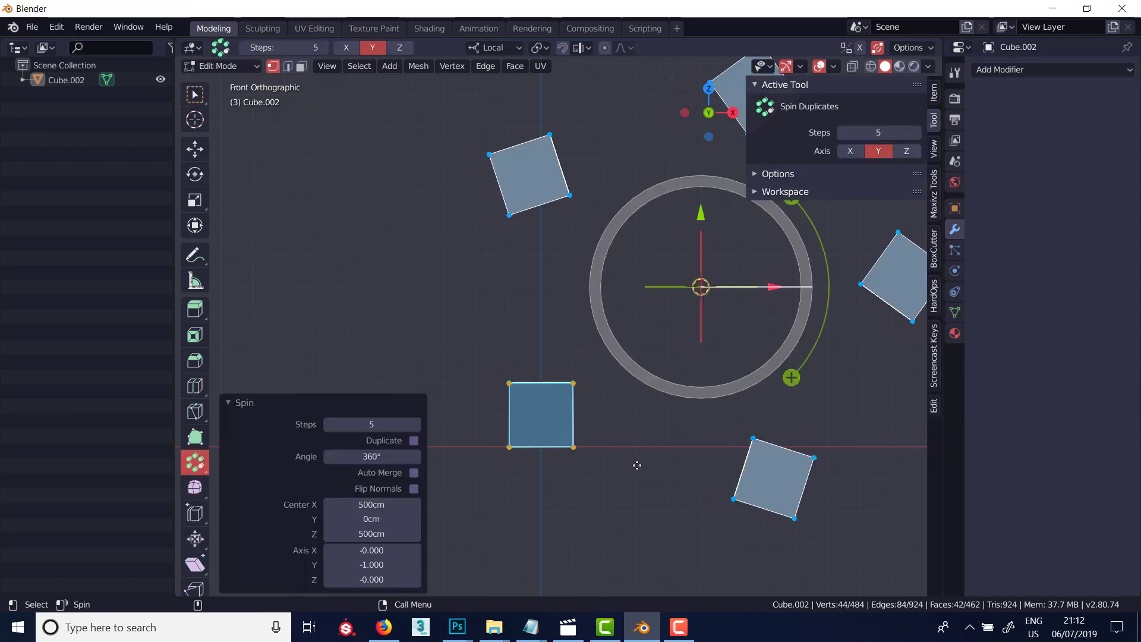
pyautogui.scroll(1, 637, 465)
pyautogui.scroll(-2, 618, 462)
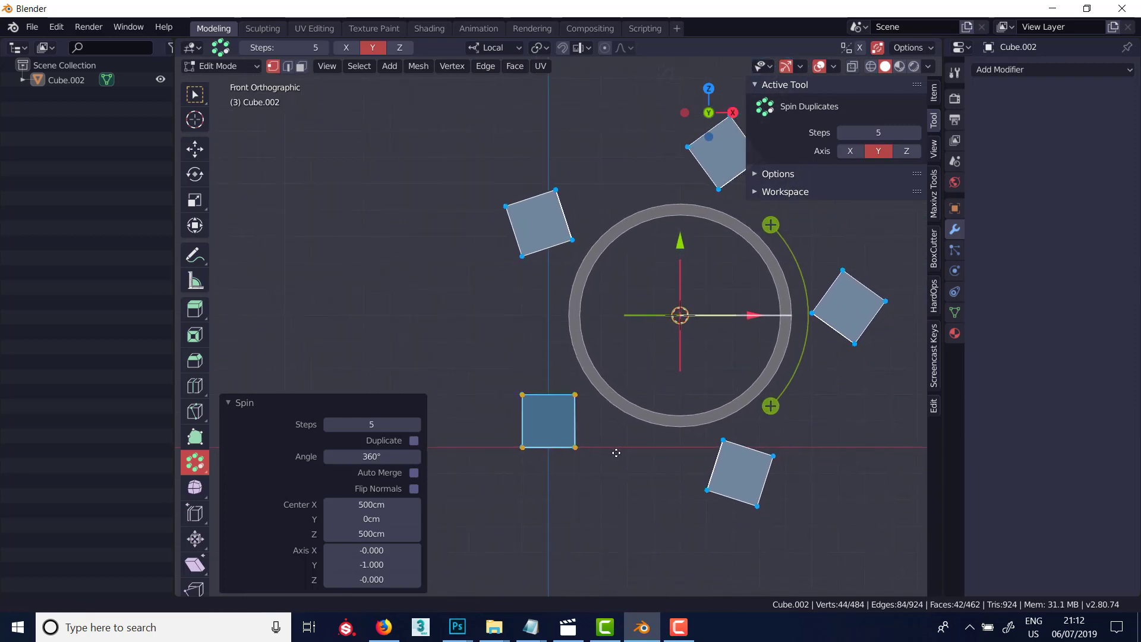
pyautogui.keyDown('shift'); pyautogui.moveTo(630, 461); pyautogui.dragTo(597, 459, button='middle'); pyautogui.keyUp('shift')
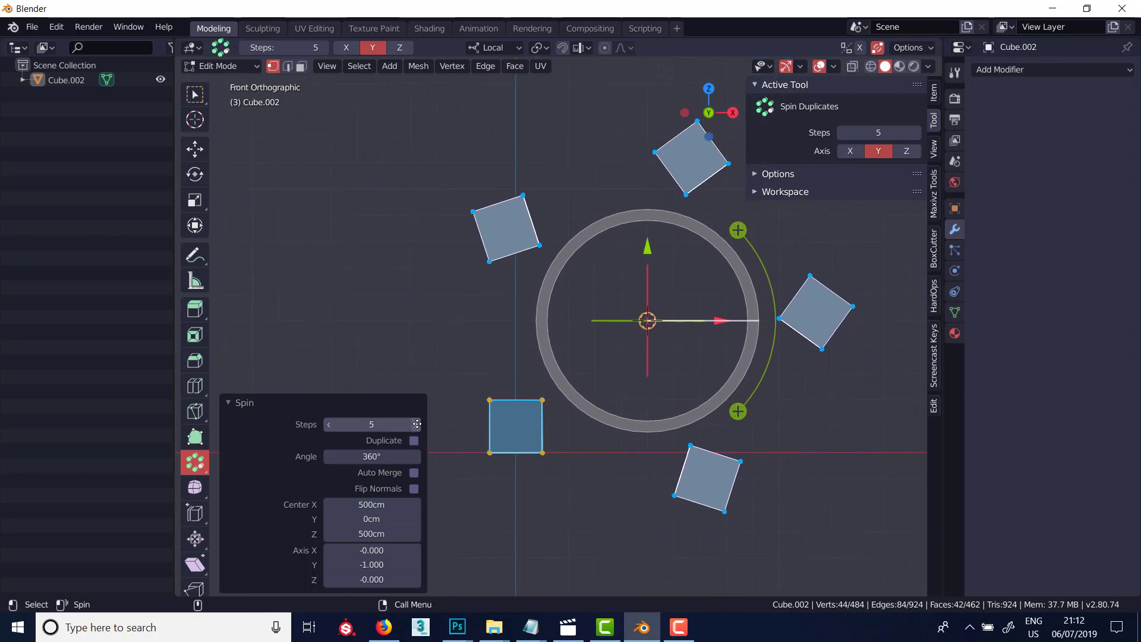
pyautogui.click(416, 424)
pyautogui.click(416, 423)
pyautogui.click(416, 423)
pyautogui.click(416, 424)
pyautogui.click(416, 423)
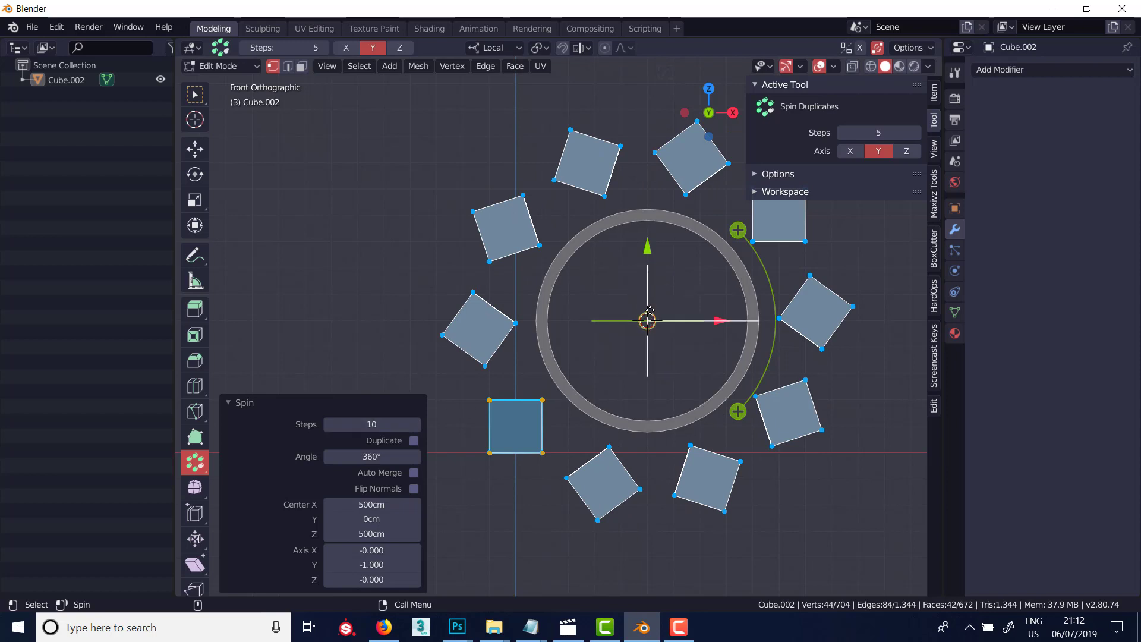
# Move the duplicate spin's centre to about X 369 cm, Z 453 cm and set its steps to 8
pyautogui.moveTo(648, 310); pyautogui.dragTo(612, 332)
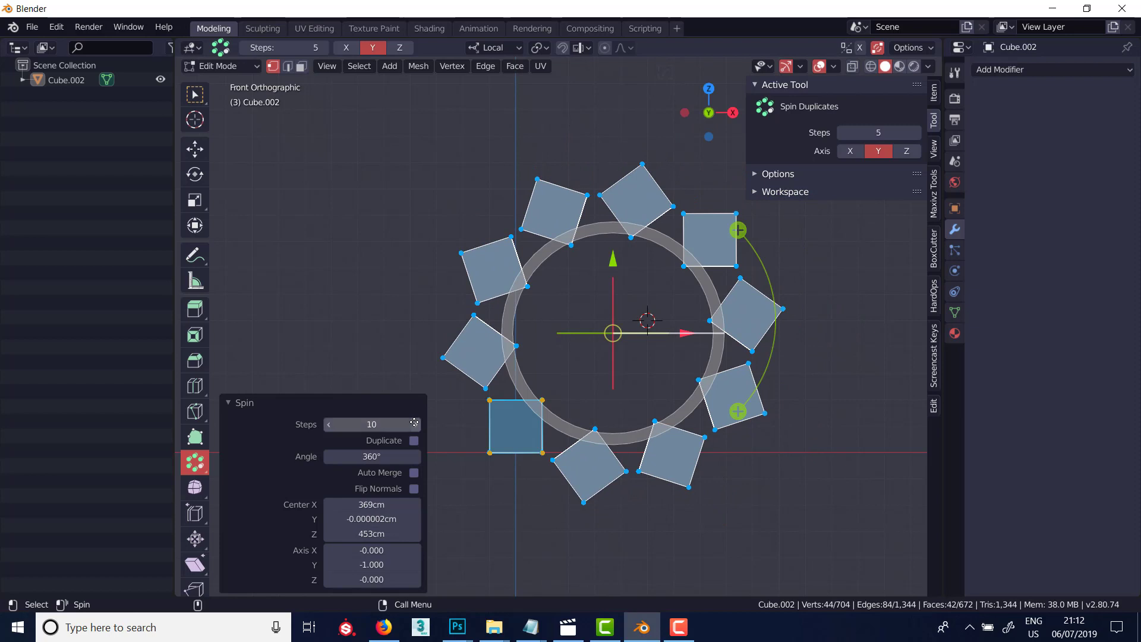
pyautogui.click(415, 424)
pyautogui.click(416, 423)
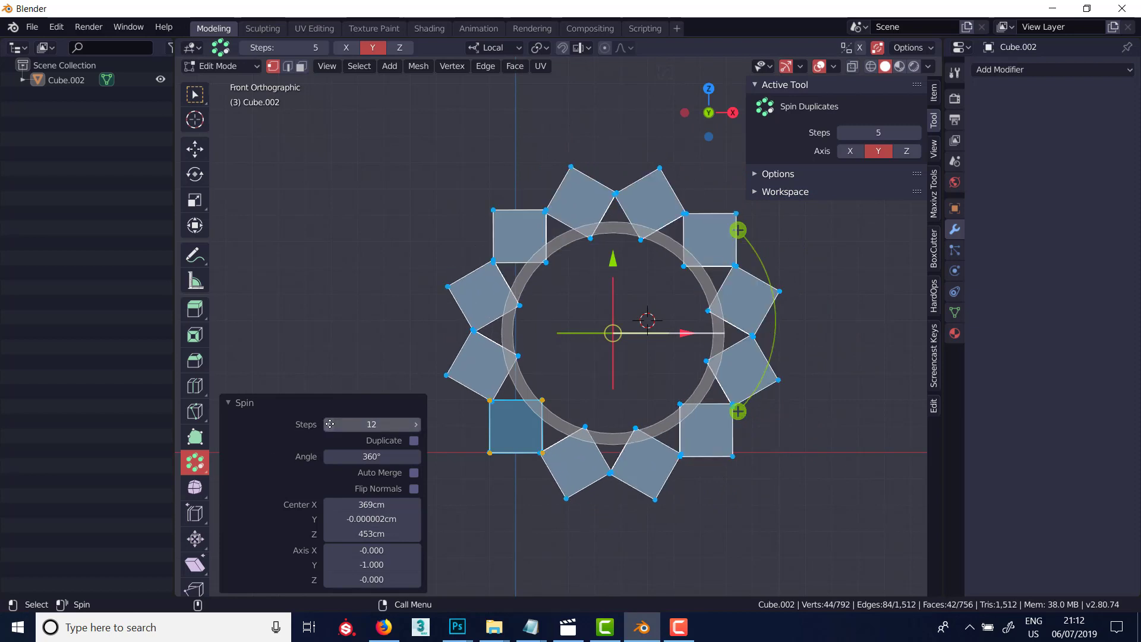
pyautogui.click(328, 424)
pyautogui.click(328, 424)
pyautogui.click(329, 423)
pyautogui.click(328, 424)
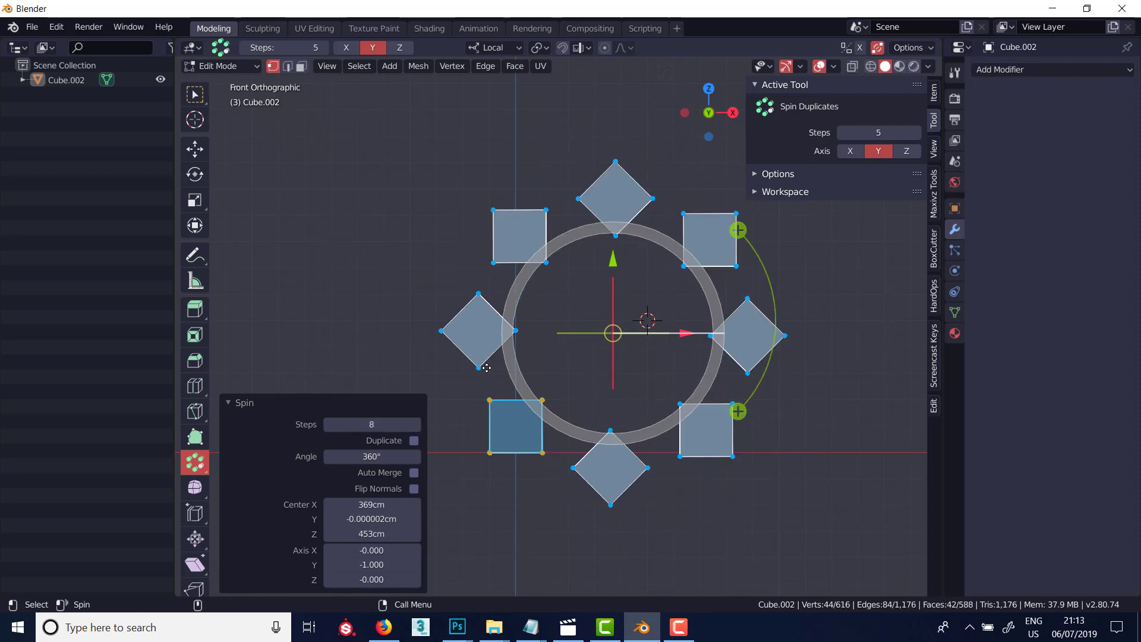
# Try a second 5-step duplicate spin around the 3D cursor, and undo the spins back to the single cube
pyautogui.moveTo(491, 385); pyautogui.dragTo(544, 436)
pyautogui.click(738, 410)
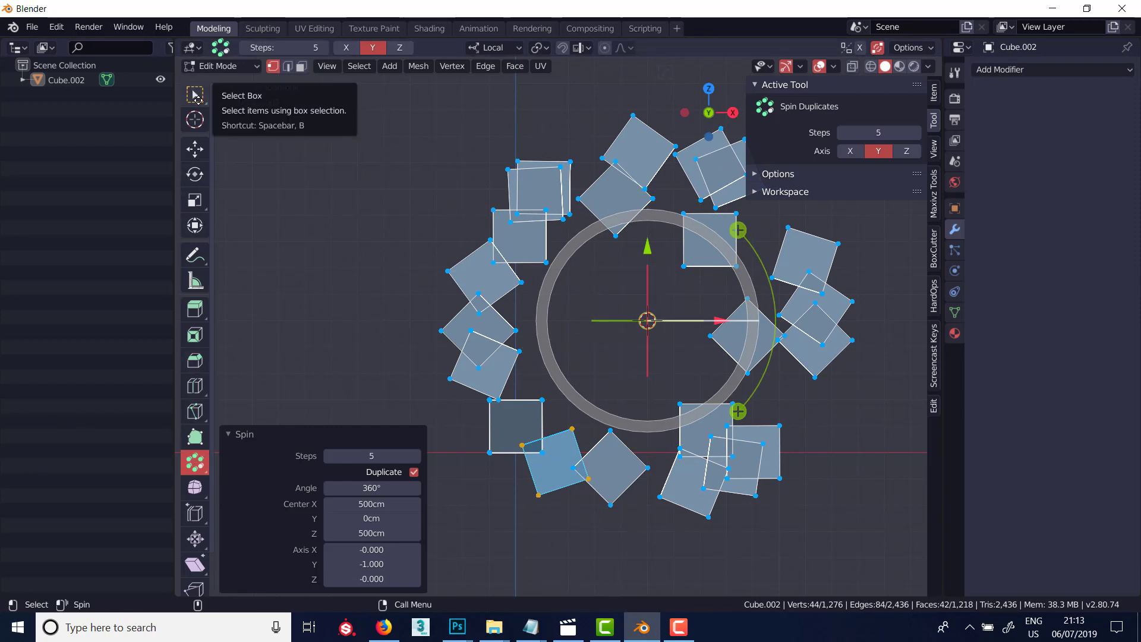
pyautogui.hotkey('ctrl', 'z')
pyautogui.hotkey('ctrl', 'z')
pyautogui.hotkey('ctrl', 'z')
pyautogui.hotkey('ctrl', 'z')
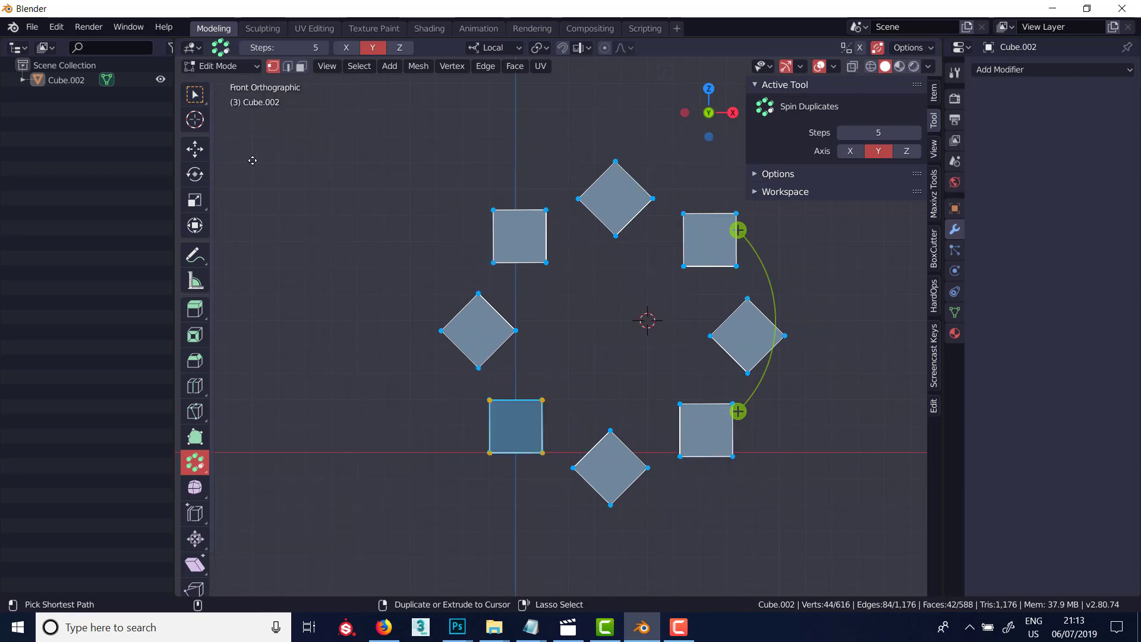
pyautogui.click(195, 93)
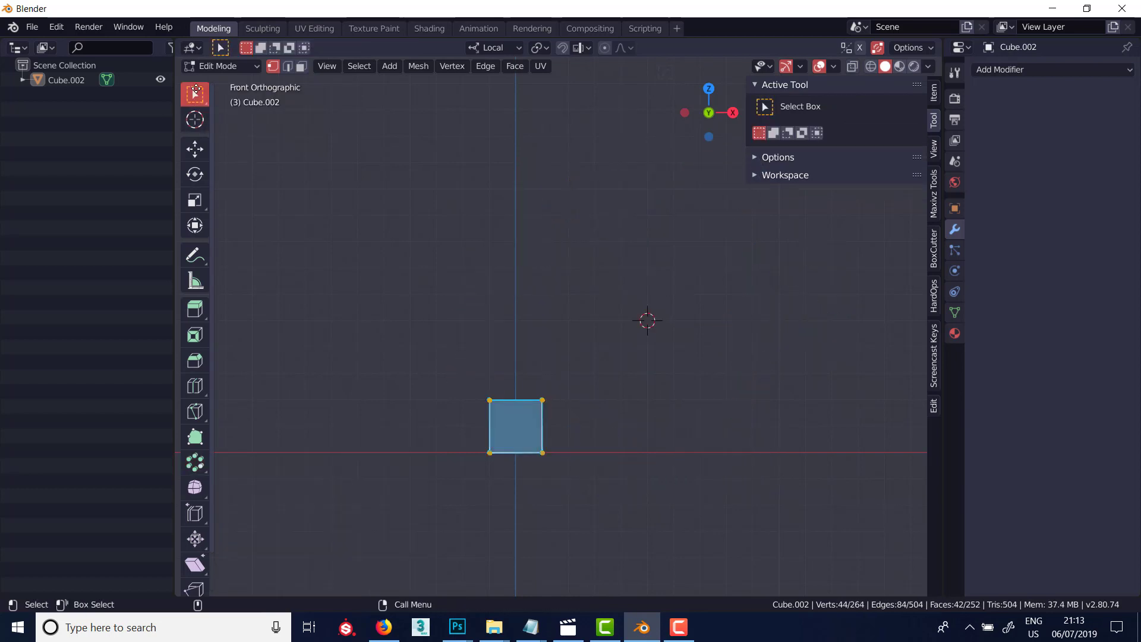
pyautogui.moveTo(190, 462); pyautogui.dragTo(222, 467)
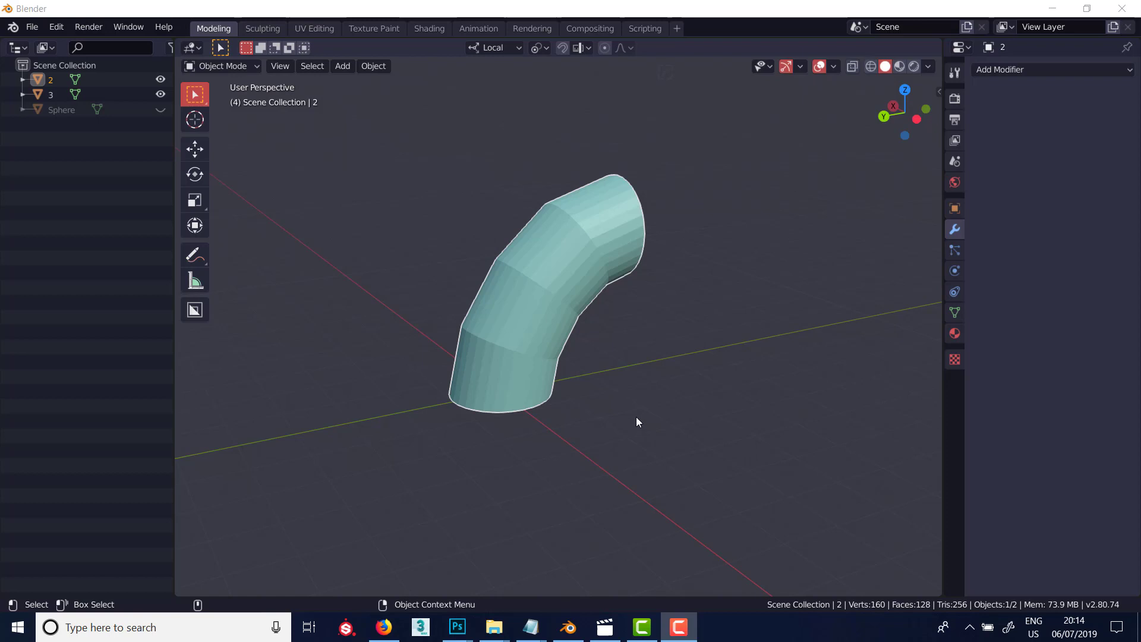
# Duplicate the bent pipe -449 cm along its local Y axis and repeat the duplication to add a third pipe
pyautogui.keyDown('shift'); pyautogui.moveTo(603, 377); pyautogui.dragTo(547, 402, button='middle'); pyautogui.keyUp('shift')
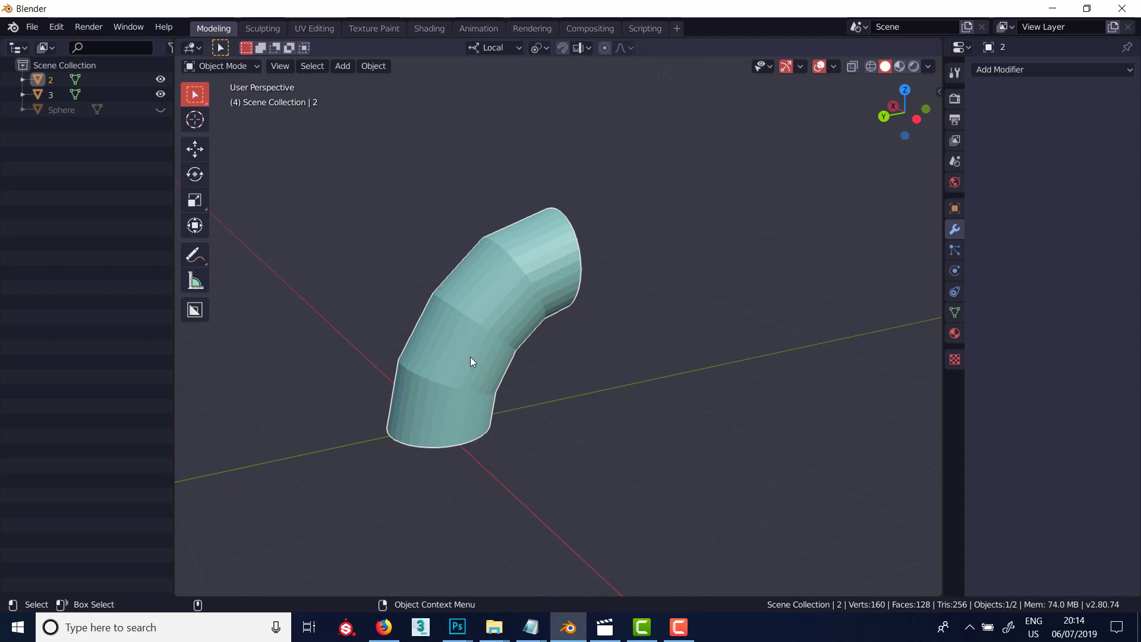
pyautogui.click(373, 65)
pyautogui.press('shift')
pyautogui.hotkey('shift', 'd')
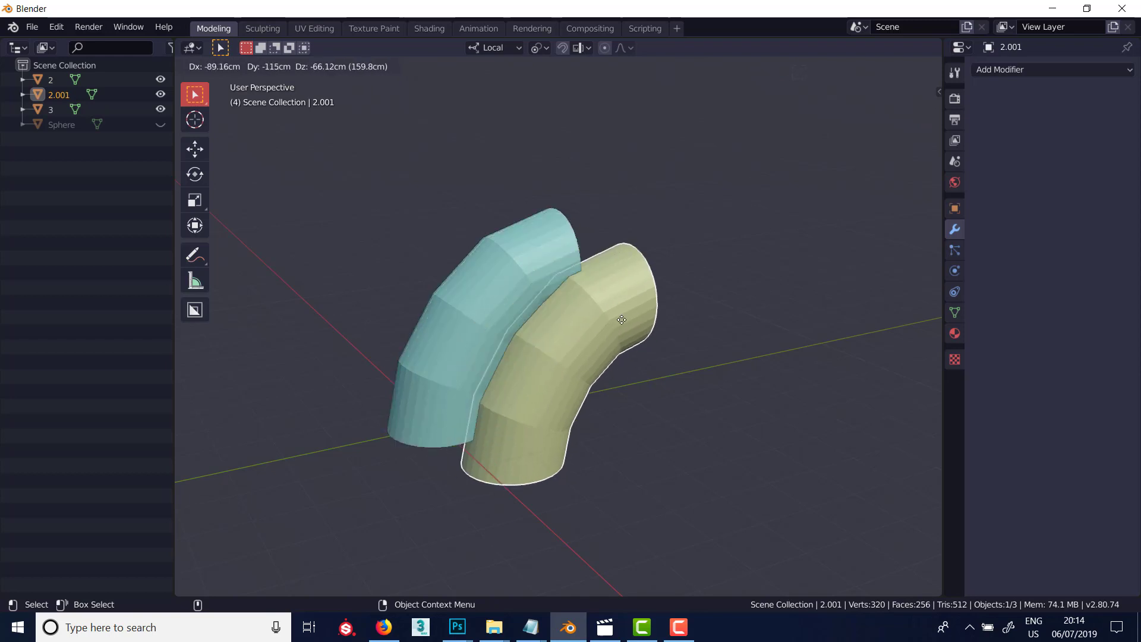
pyautogui.press('y')
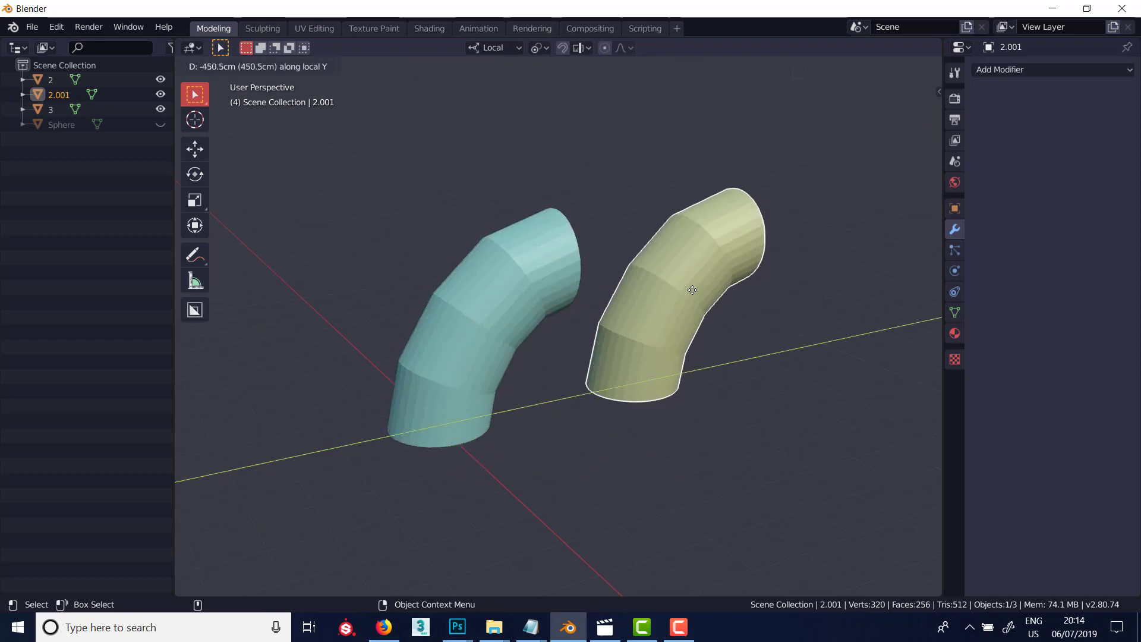
pyautogui.click(698, 295)
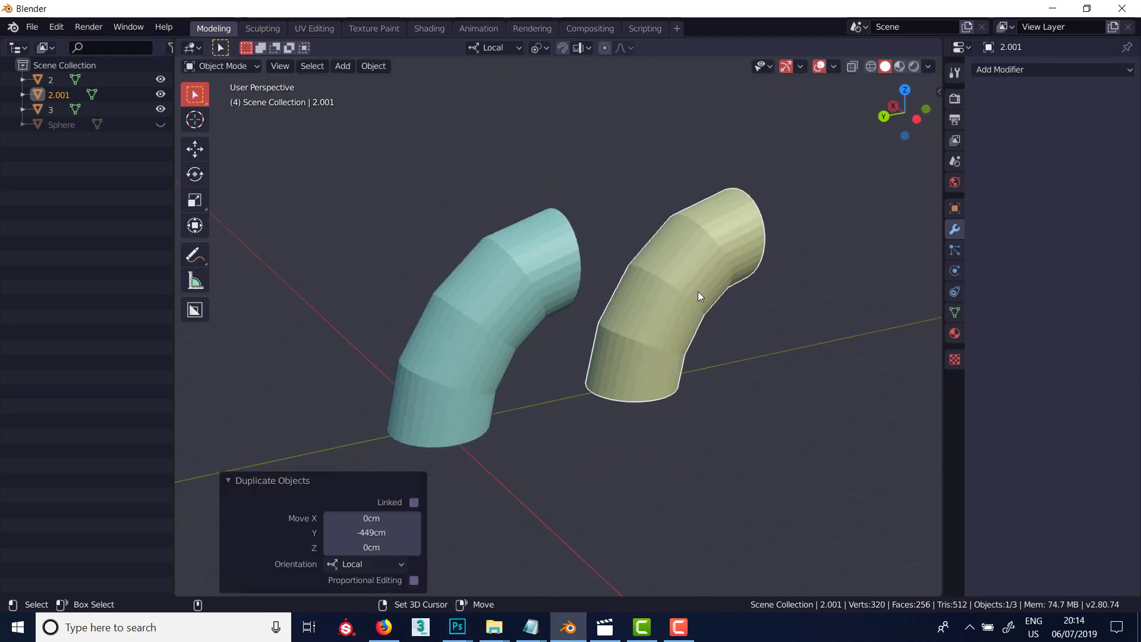
pyautogui.hotkey('shift', 'r')
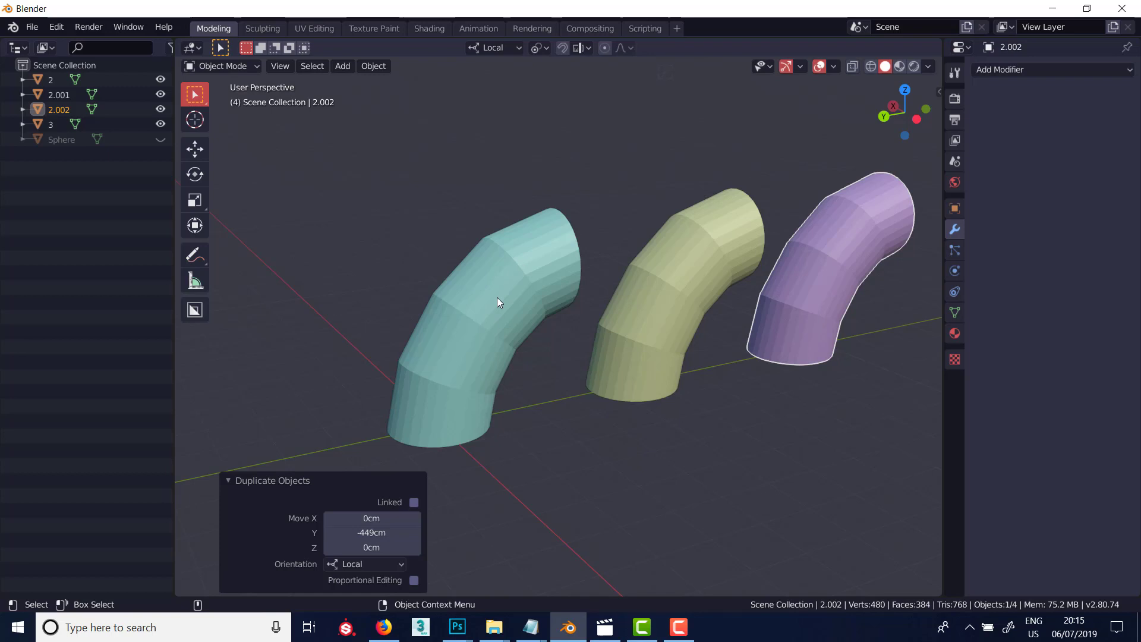
# Select all three pipes with the original as the active object and link their object data
pyautogui.moveTo(688, 169); pyautogui.dragTo(824, 274)
pyautogui.keyDown('shift'); pyautogui.click(522, 255); pyautogui.keyUp('shift')
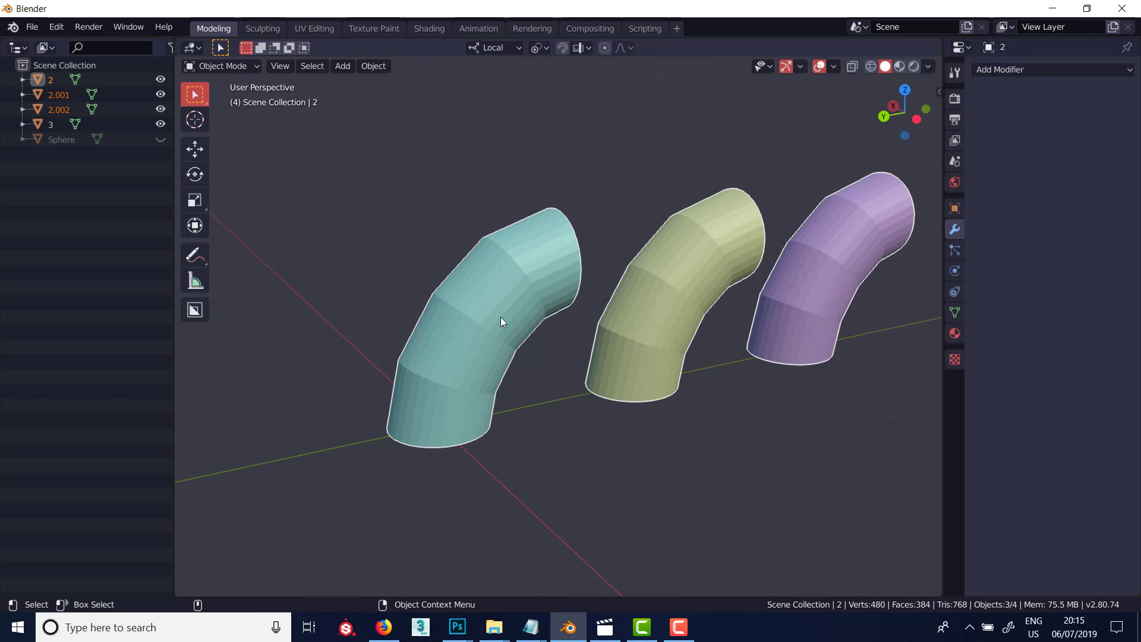
pyautogui.hotkey('ctrl', 'l')
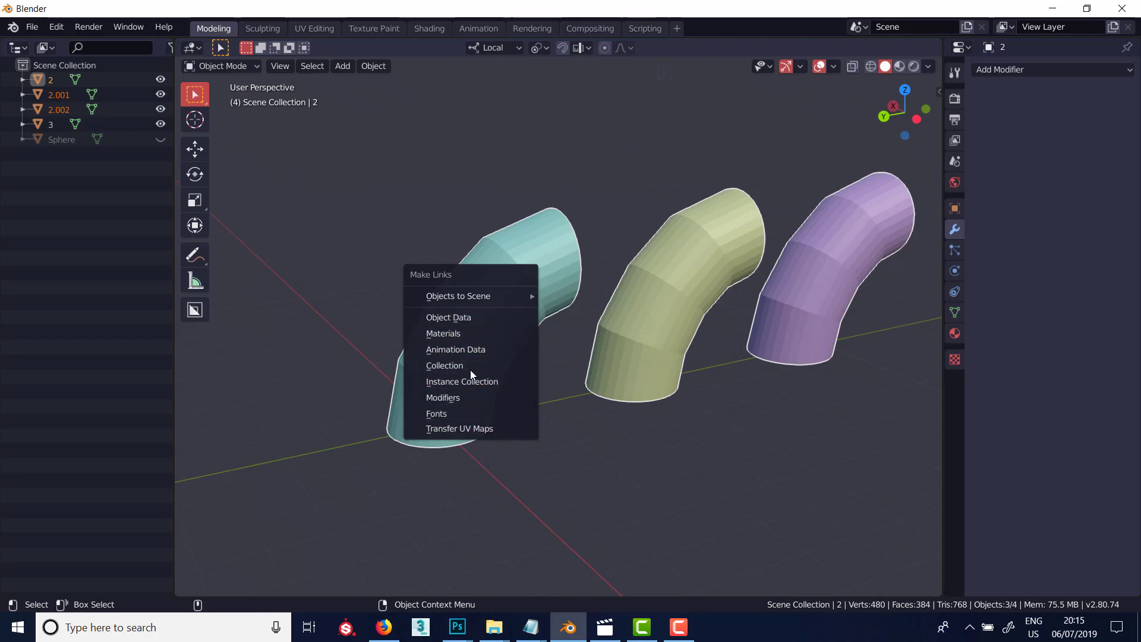
pyautogui.click(464, 320)
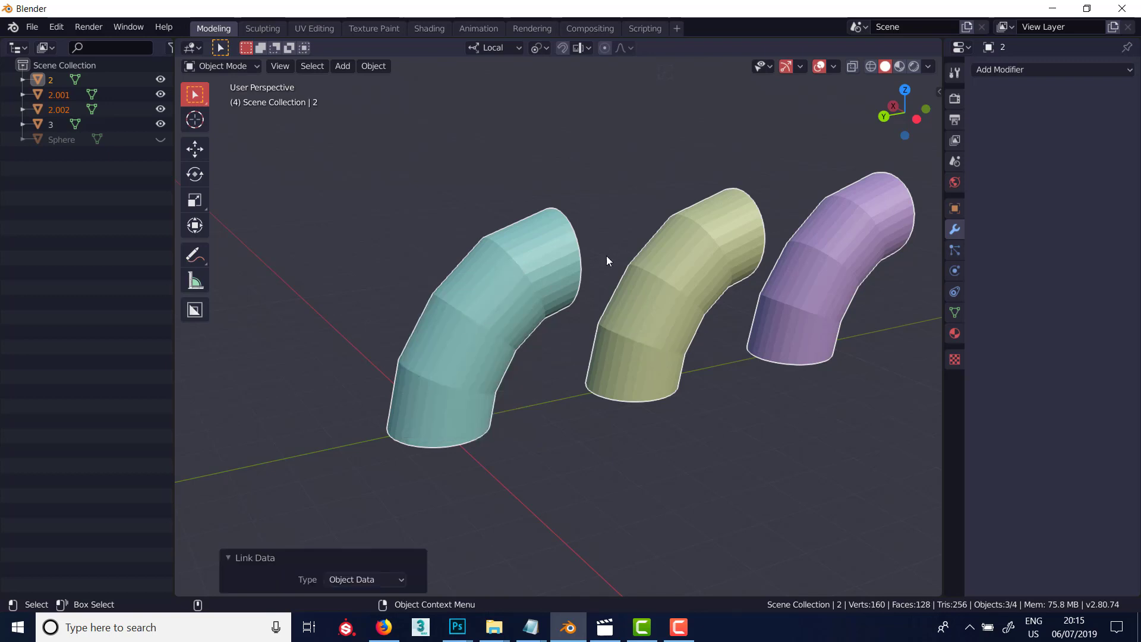
# Try moving the selected vertices of the original pipe in Edit Mode to test the linked meshes, and return to Object Mode
pyautogui.click(440, 313)
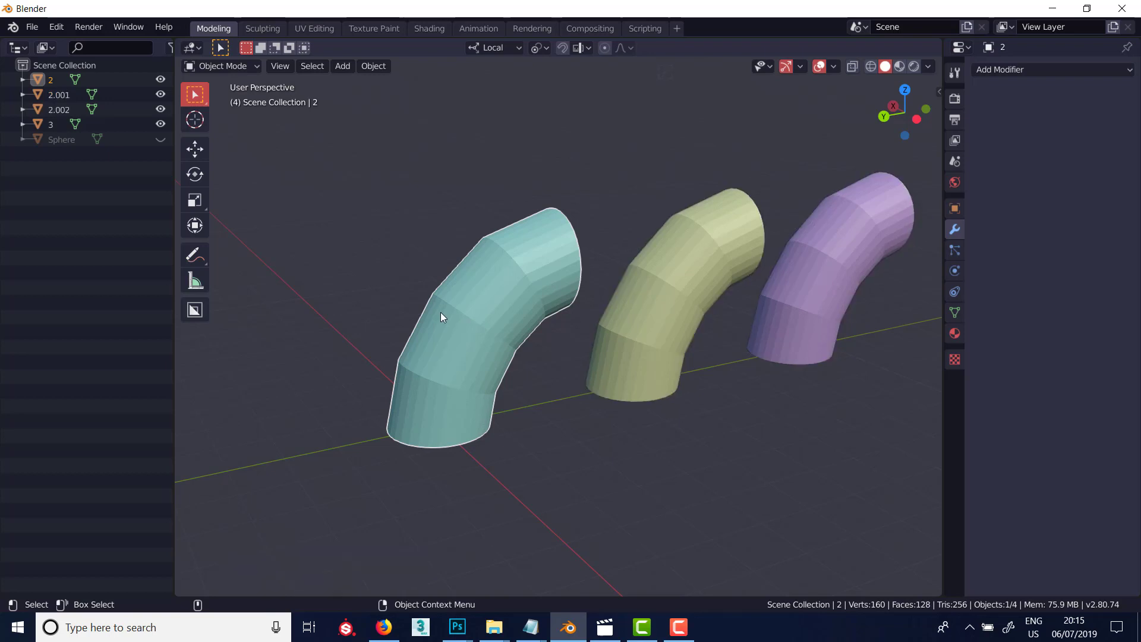
pyautogui.press('Tab')
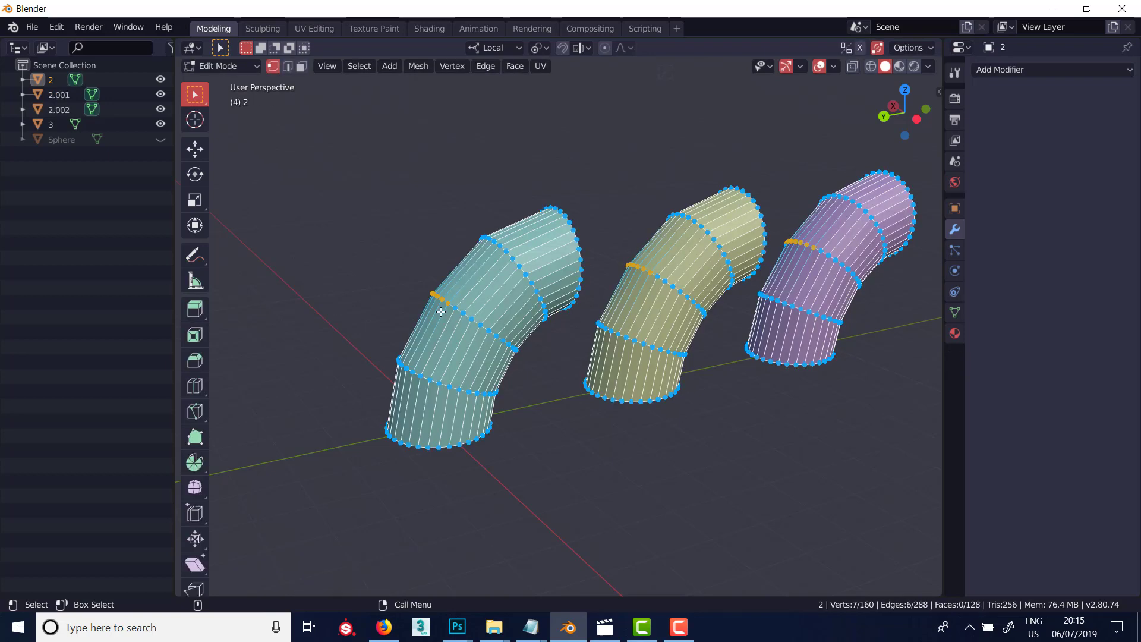
pyautogui.press('g')
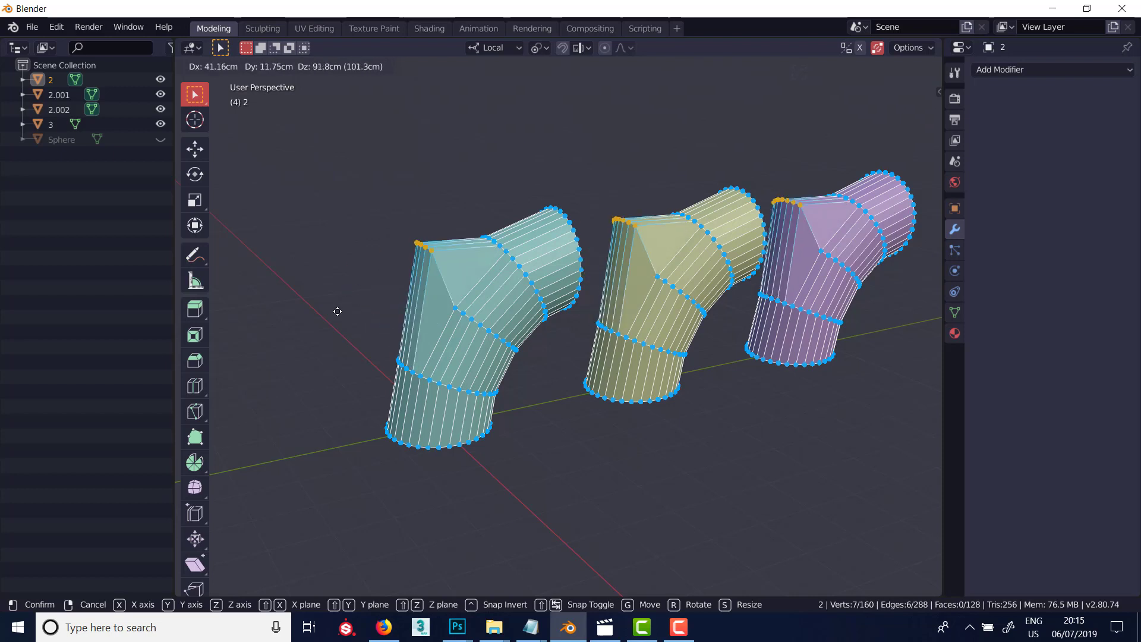
pyautogui.click(388, 276)
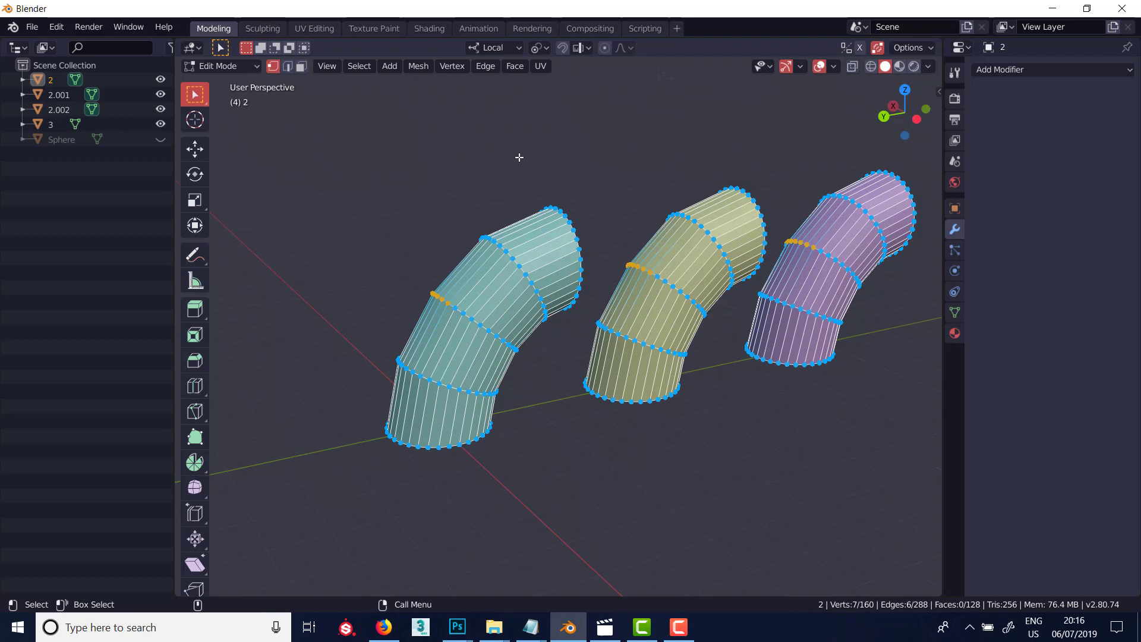
pyautogui.press('Tab')
pyautogui.click(367, 67)
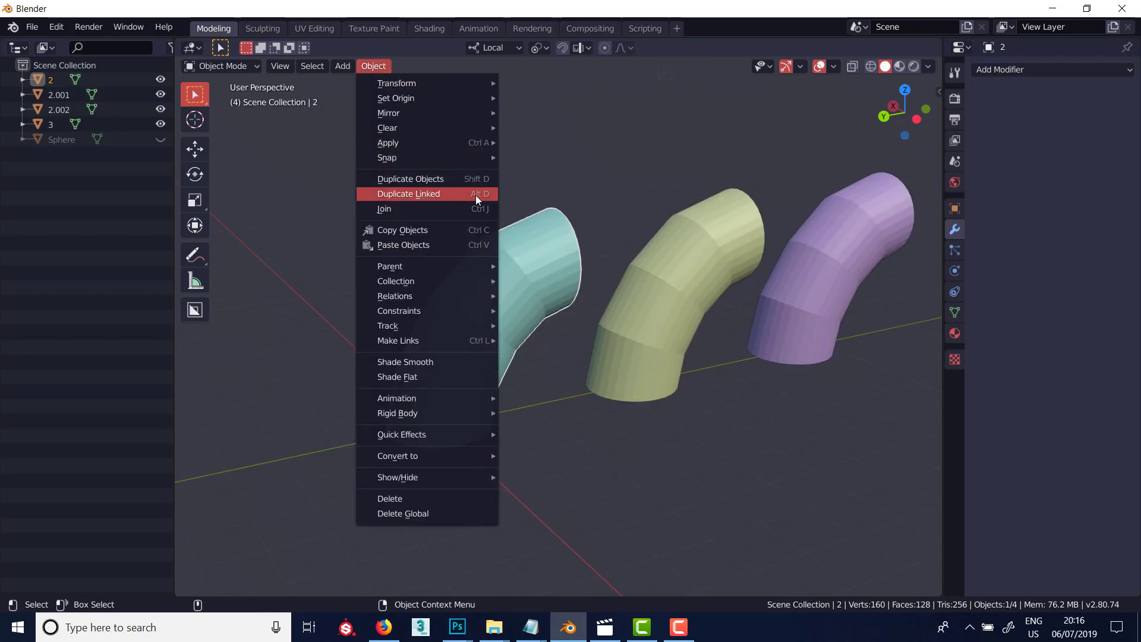
pyautogui.press('Escape')
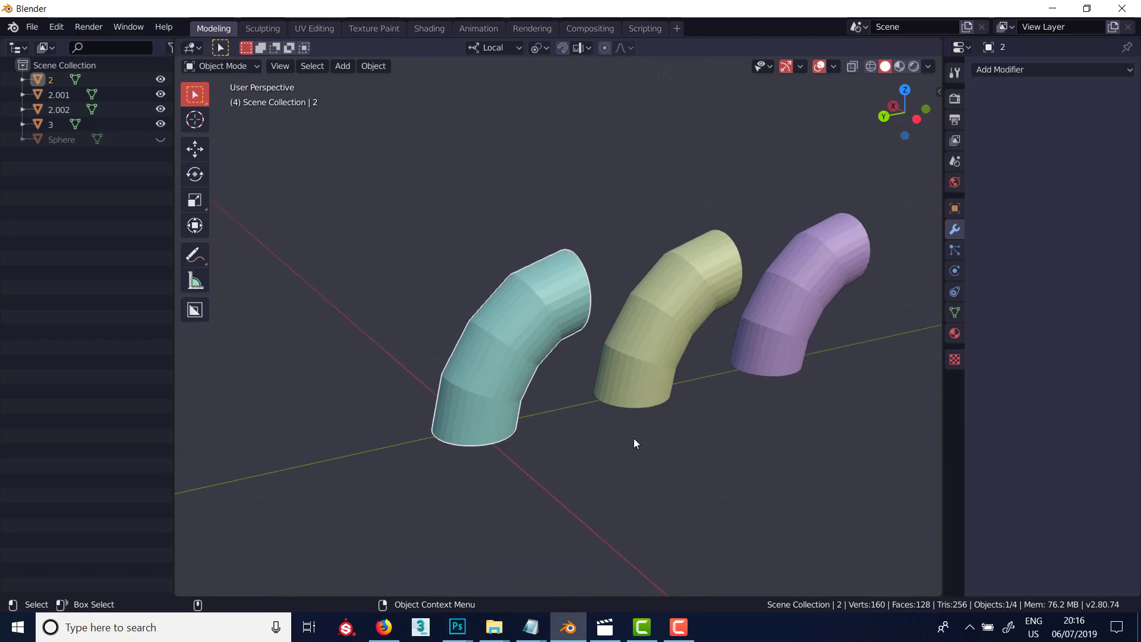
pyautogui.keyDown('ctrl'); pyautogui.moveTo(647, 446); pyautogui.dragTo(573, 420, button='middle'); pyautogui.keyUp('ctrl')
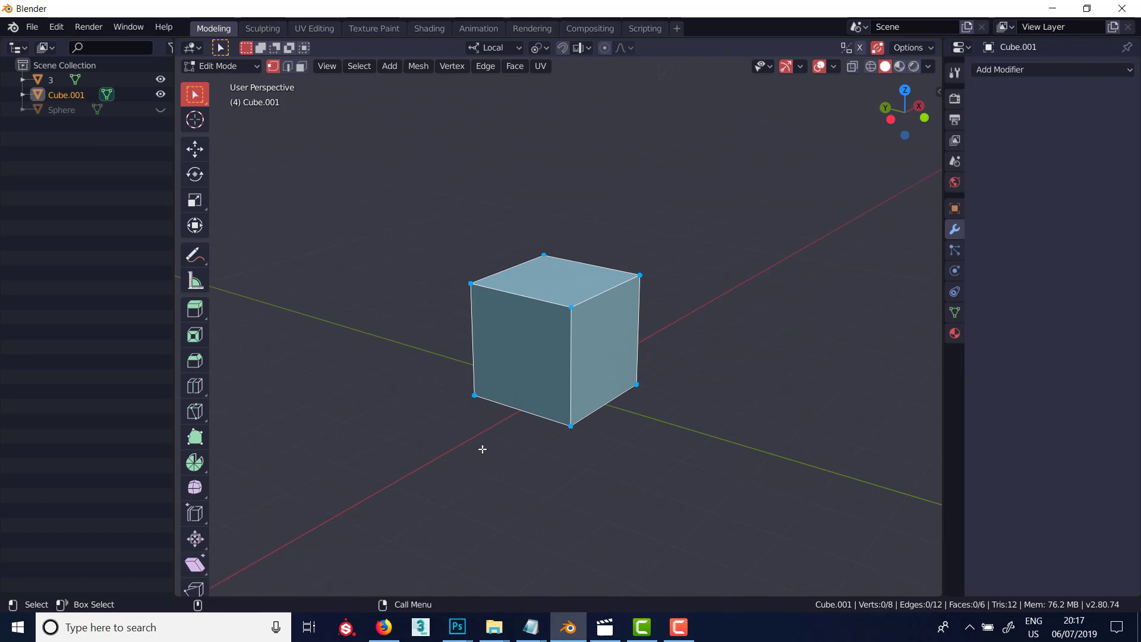
# Select the four vertices of one side face of Cube.001 and preview the Shear tool before returning to Select Box
pyautogui.click(571, 307)
pyautogui.moveTo(556, 274); pyautogui.dragTo(678, 458)
pyautogui.click(195, 564)
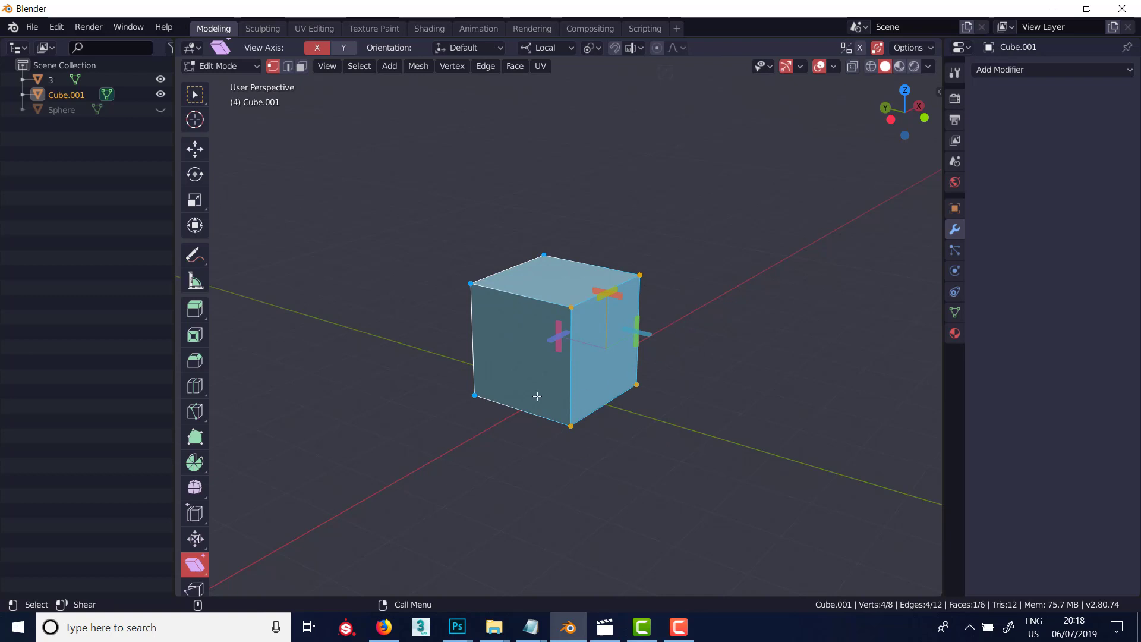
pyautogui.click(195, 94)
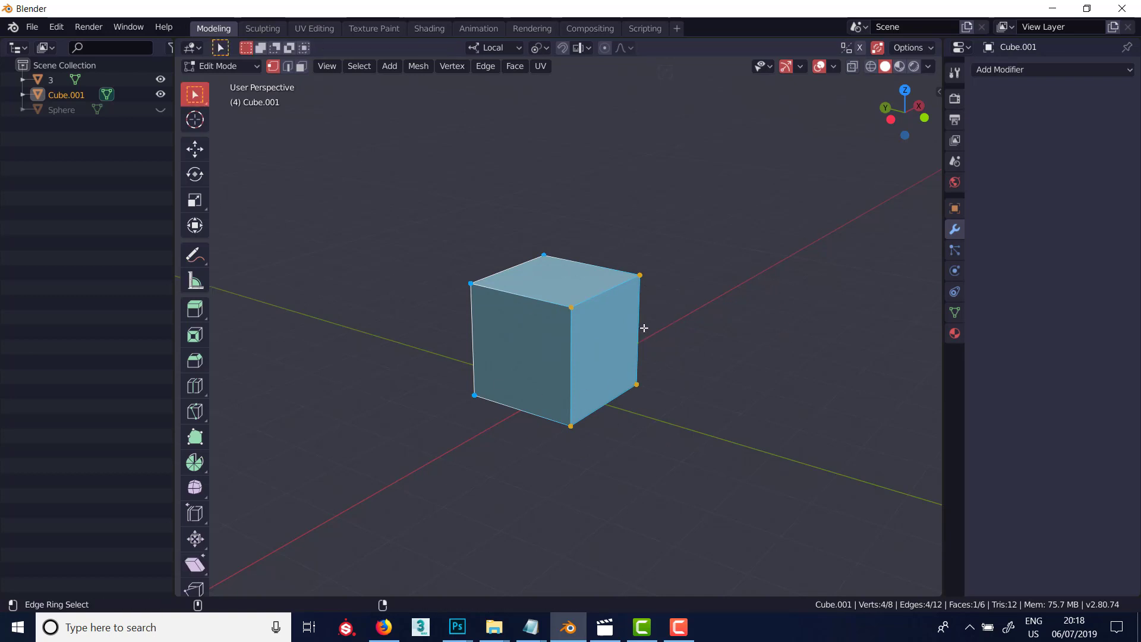
# Try shearing the selected cube face, switching the shear axis to Y
pyautogui.hotkey('shift', 'ctrl', 'alt', 's')
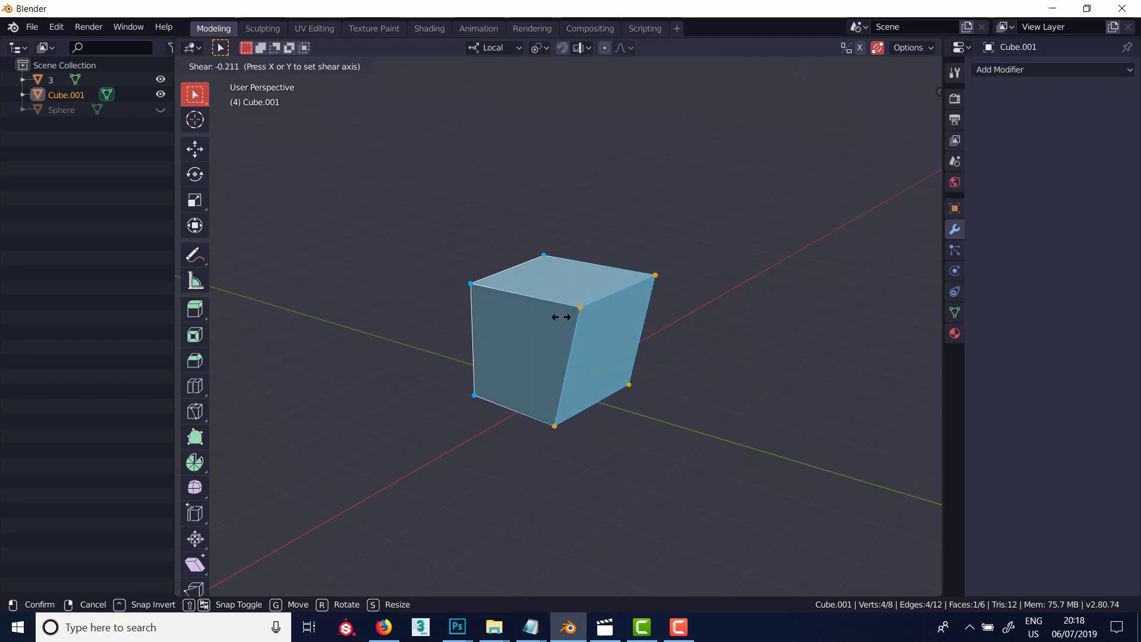
pyautogui.press('y')
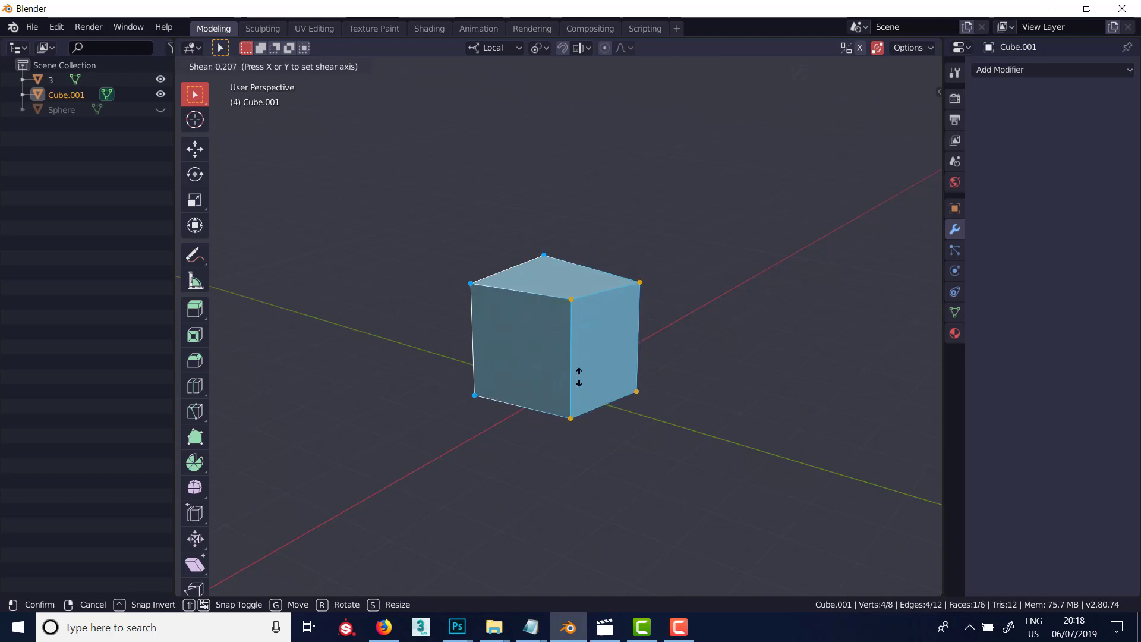
pyautogui.rightClick(632, 358)
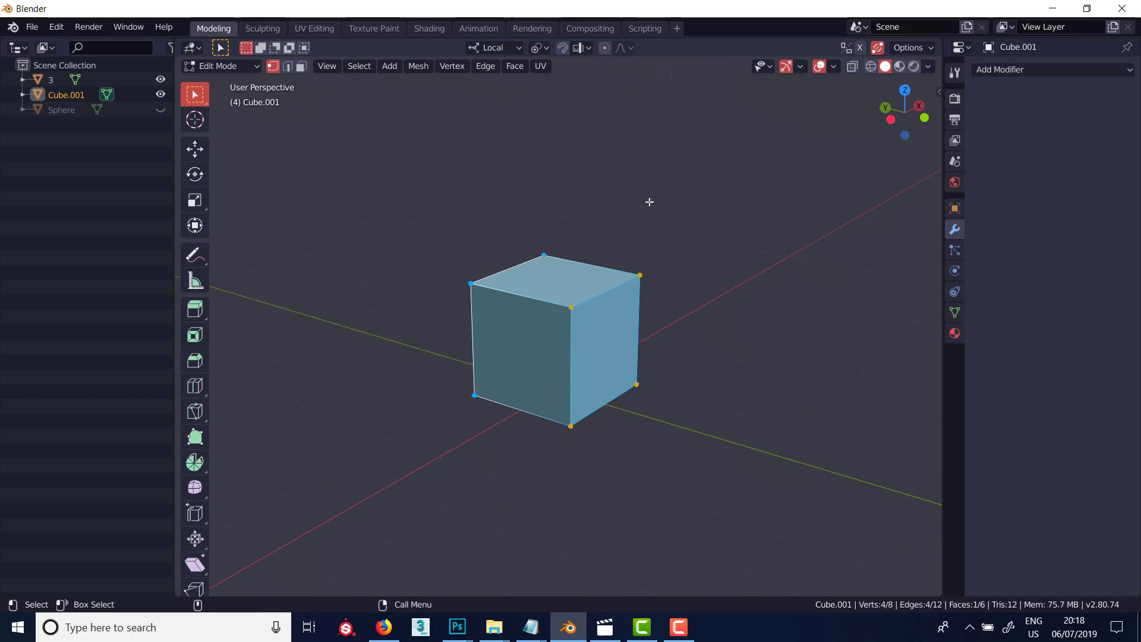
# Try shearing the selected cube face with the Shear tool's gizmo and return to Select Box
pyautogui.click(195, 565)
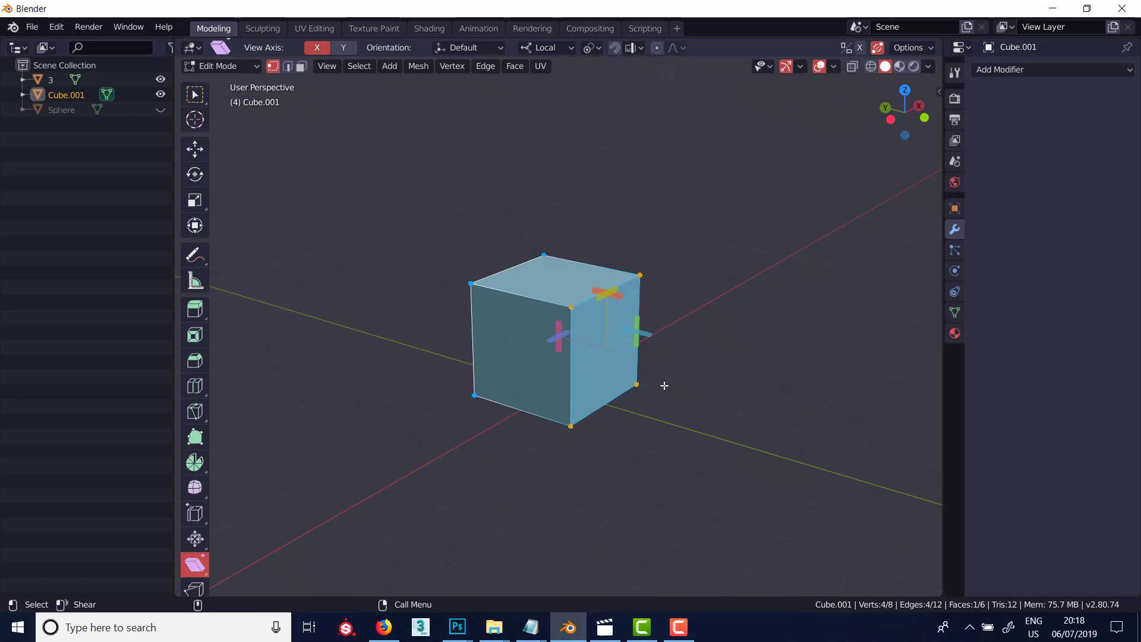
pyautogui.moveTo(623, 293); pyautogui.dragTo(681, 401)
pyautogui.press('w')
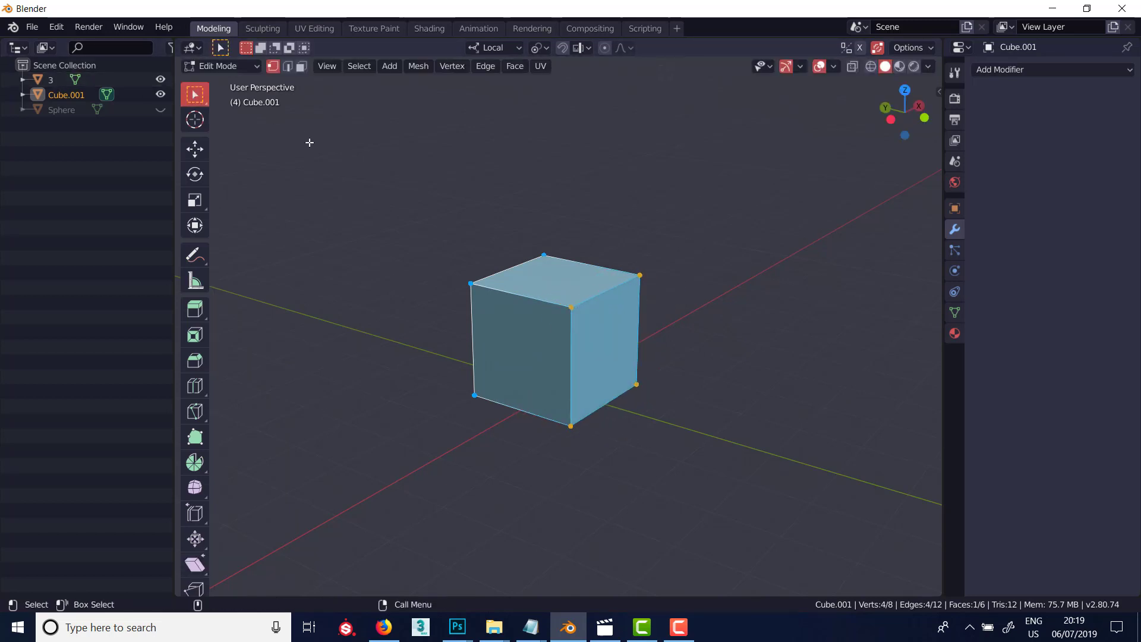
pyautogui.press('Tab')
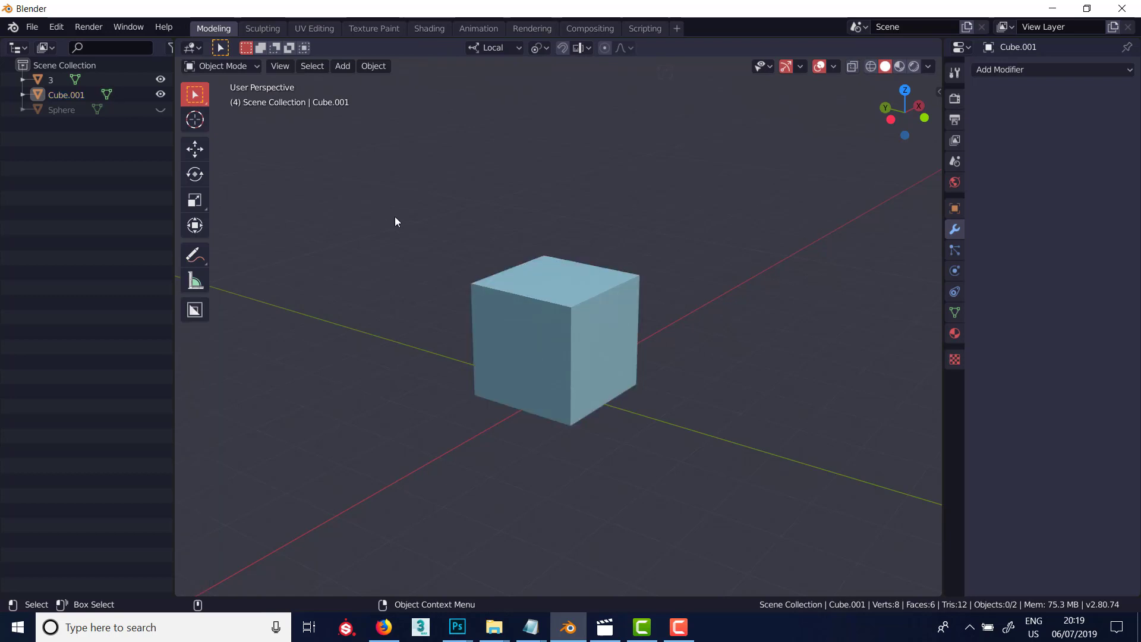
pyautogui.press('Tab')
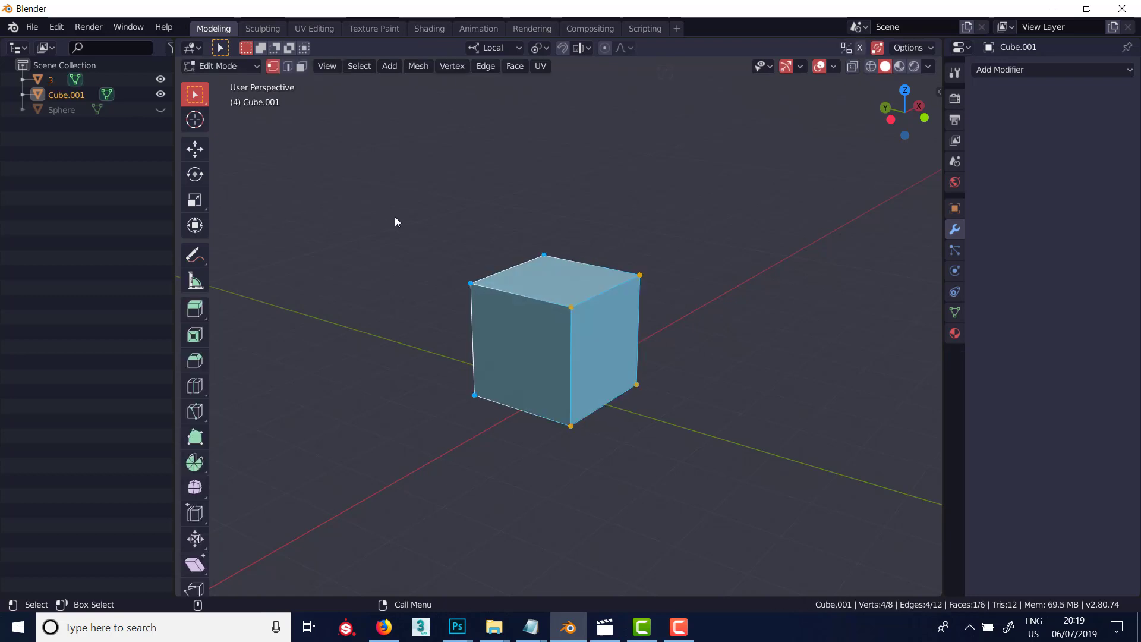
# Subdivide the whole Cube.001 mesh with one cut
pyautogui.press('a')
pyautogui.rightClick(428, 238)
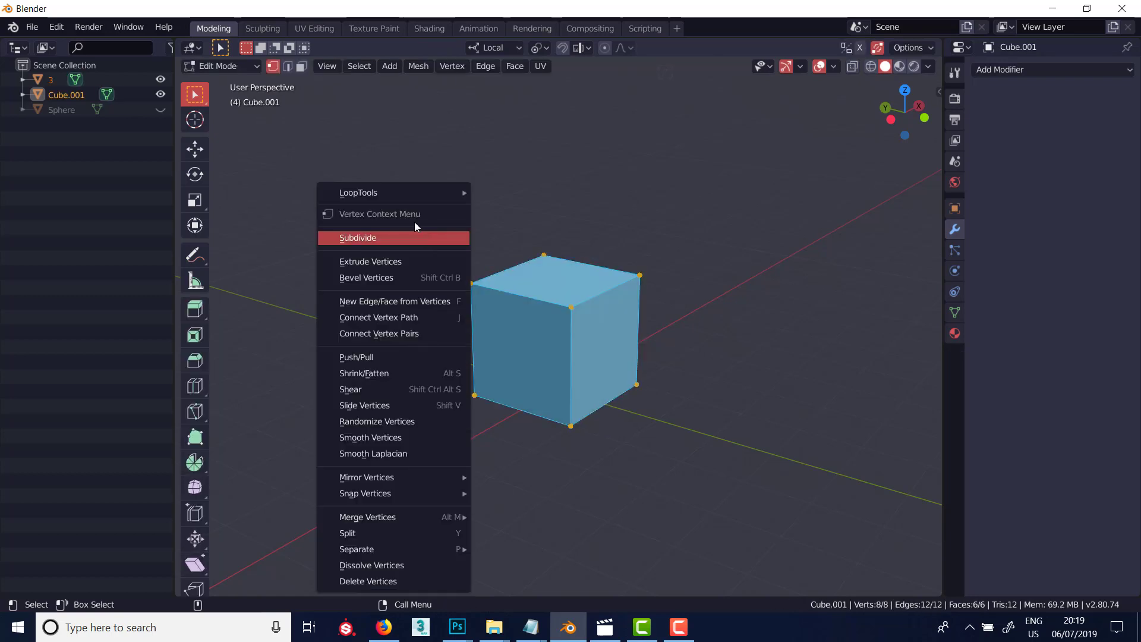
pyautogui.click(413, 236)
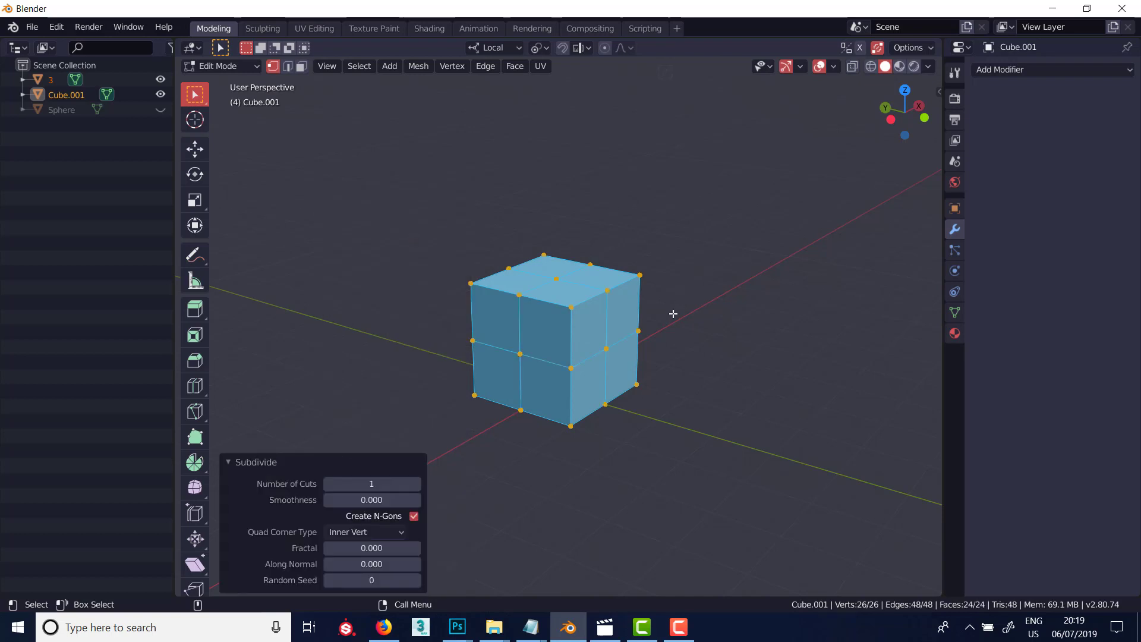
pyautogui.press('Tab')
pyautogui.press('Tab')
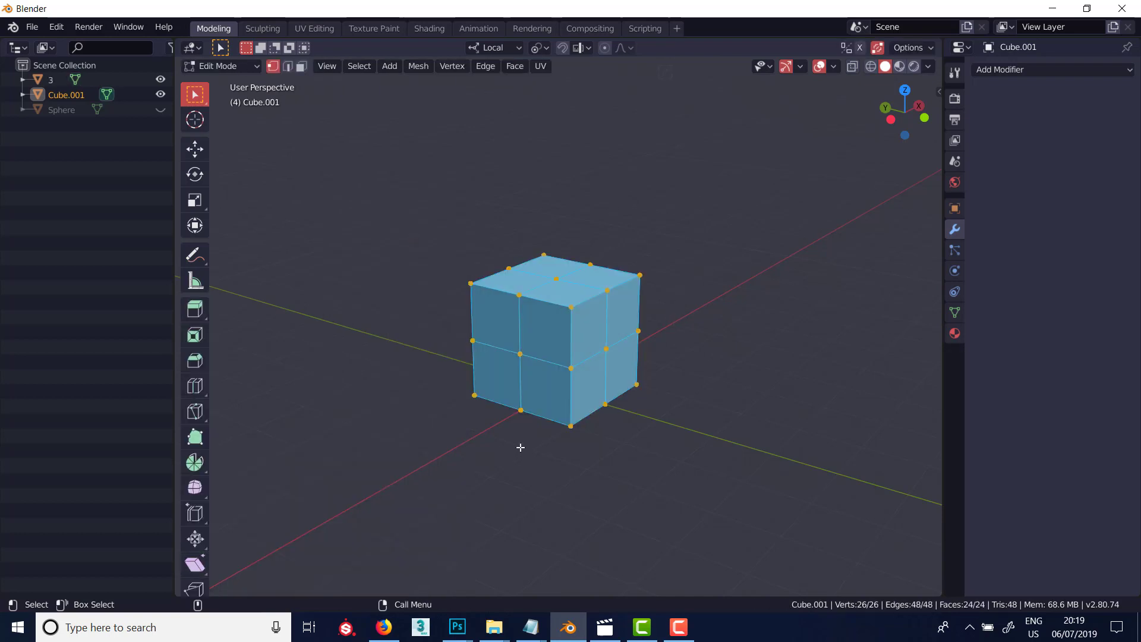
# Select the centre vertex of the cube's side face and grow the selection to cover that whole face
pyautogui.click(587, 330)
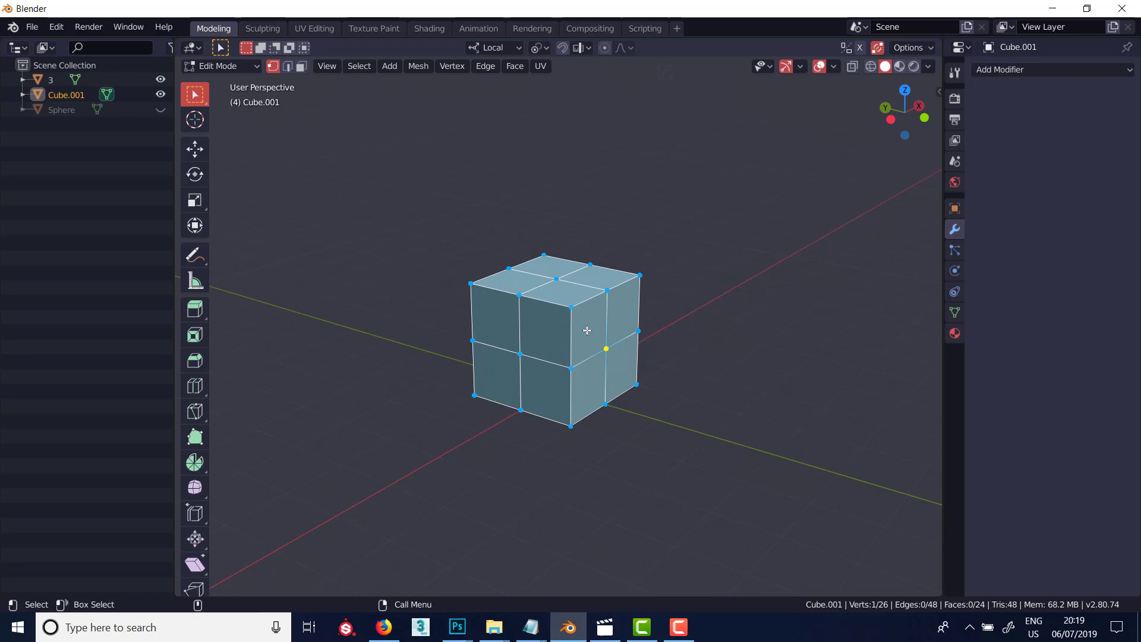
pyautogui.press('ctrl+KP_Add')
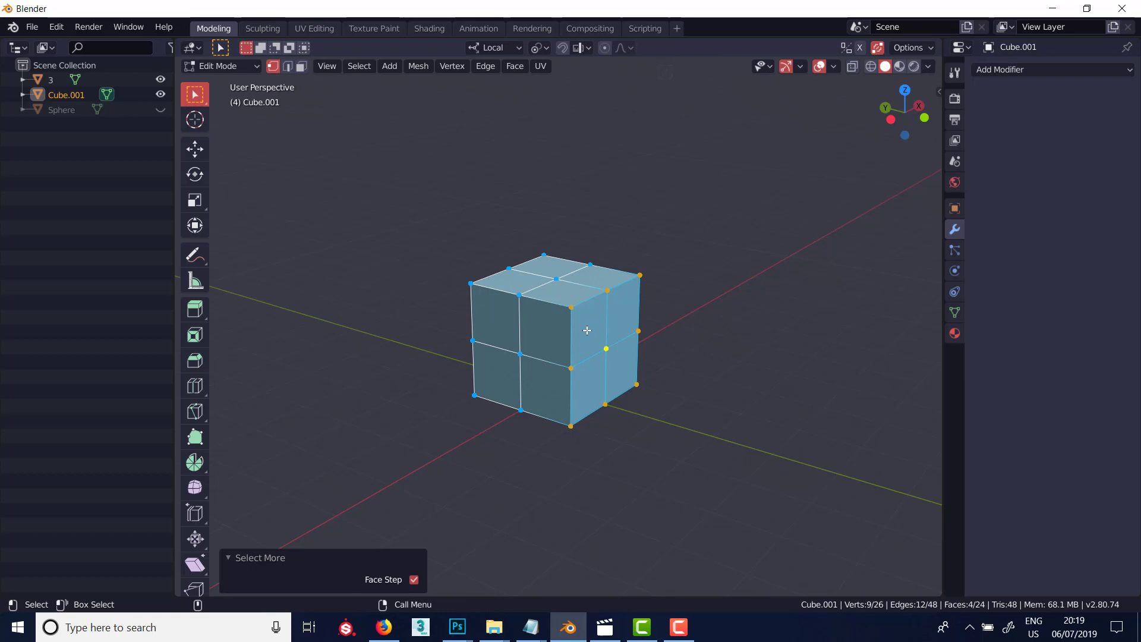
pyautogui.press('ctrl+KP_Add')
pyautogui.hotkey('ctrl', 'z')
# Try shearing the subdivided side face in several directions with the Shear tool's gizmo handles
pyautogui.click(198, 569)
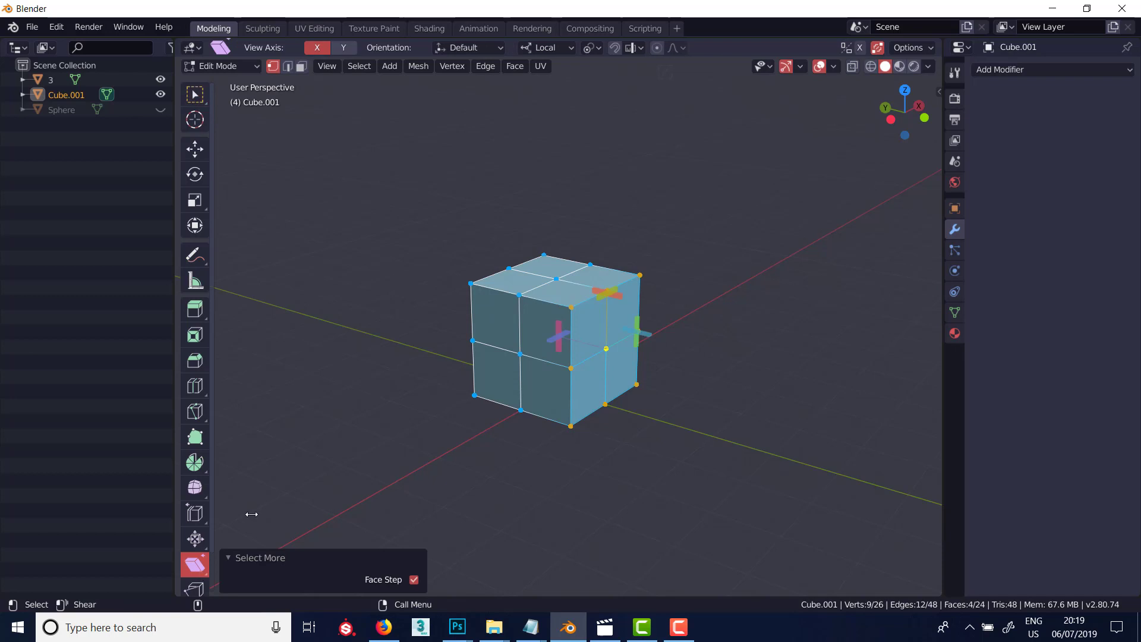
pyautogui.moveTo(618, 295); pyautogui.dragTo(660, 327)
pyautogui.moveTo(555, 333); pyautogui.dragTo(784, 331)
pyautogui.moveTo(597, 291); pyautogui.dragTo(804, 239)
# Review the pivot point options and make the side face's lower front corner the active vertex, keeping the whole face selected
pyautogui.press('.')
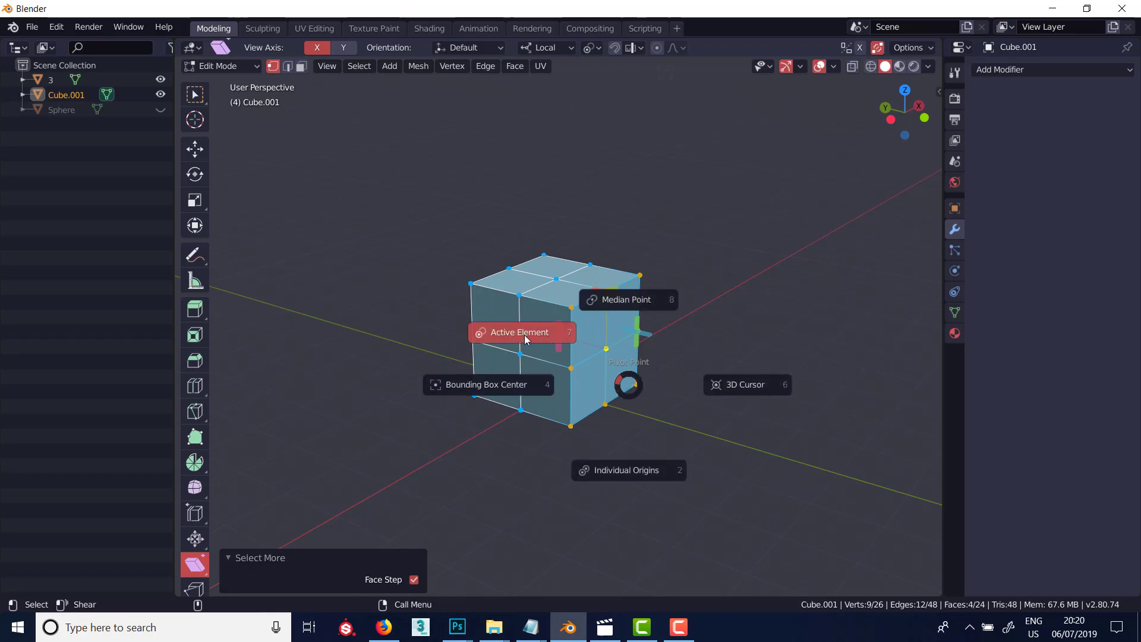
pyautogui.click(709, 237)
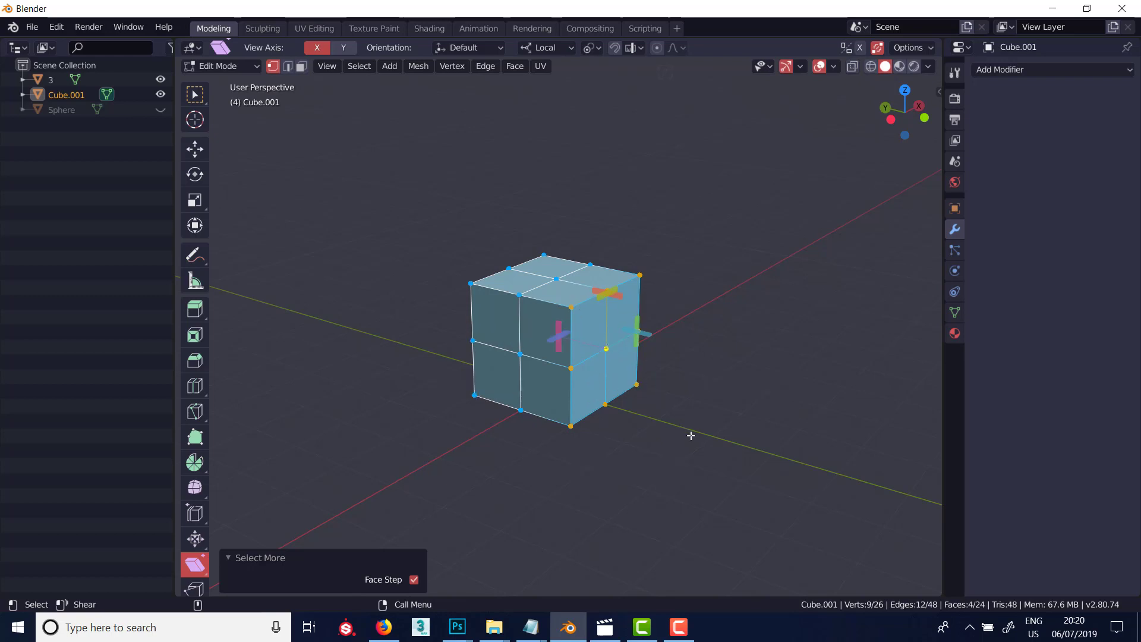
pyautogui.moveTo(691, 436)
pyautogui.mouseDown(button='middle')
pyautogui.moveTo(624, 433)
pyautogui.moveTo(690, 446)
pyautogui.mouseUp(button='middle')
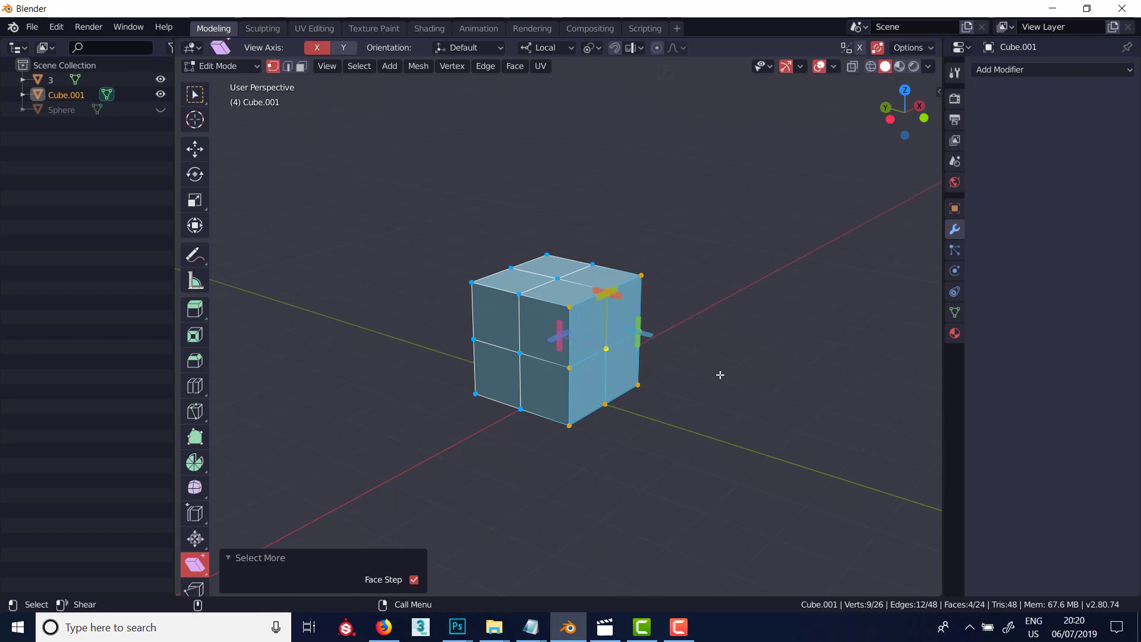
pyautogui.keyDown('shift'); pyautogui.click(568, 424); pyautogui.keyUp('shift')
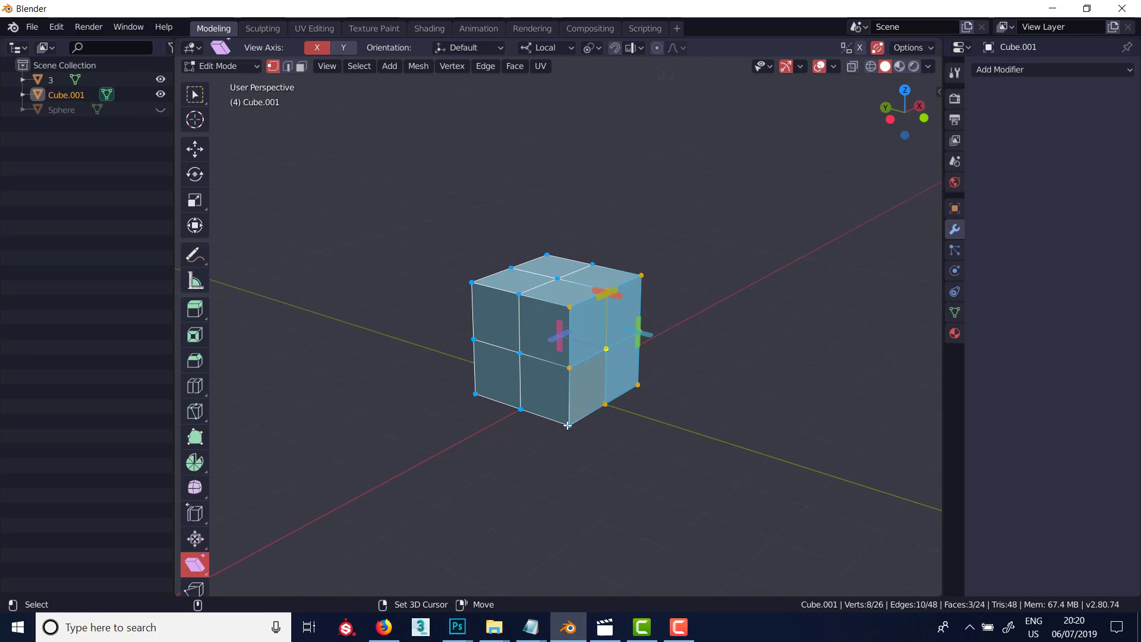
pyautogui.keyDown('shift'); pyautogui.click(568, 425); pyautogui.keyUp('shift')
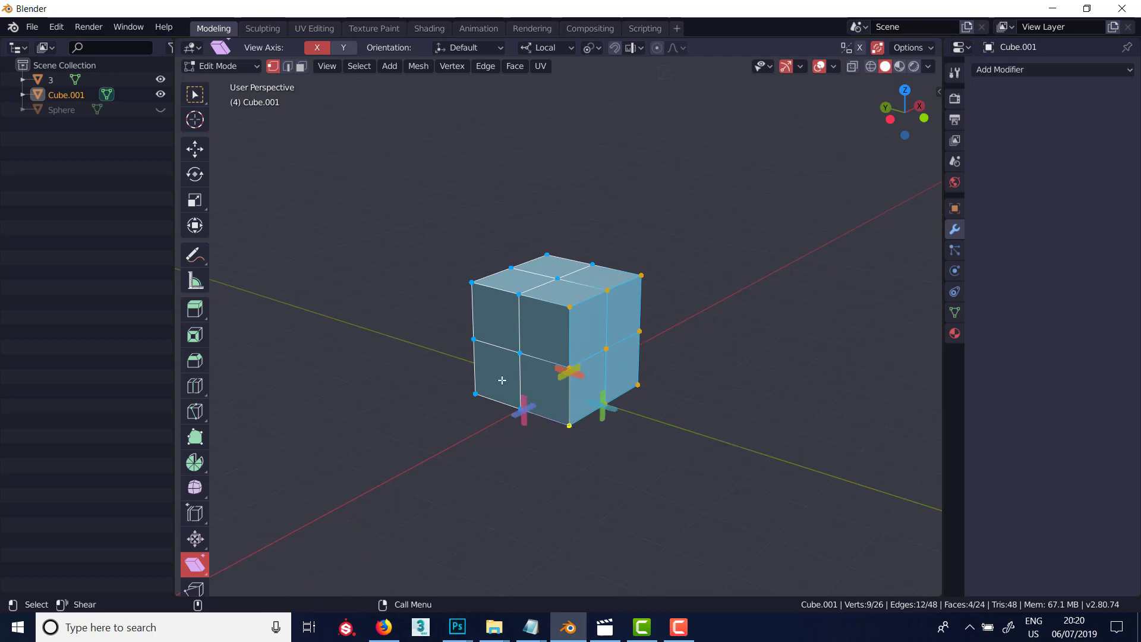
# Shear the selected face outward from the active corner with an offset of about 0.546, and try another shear from the side view
pyautogui.moveTo(570, 377); pyautogui.dragTo(817, 438)
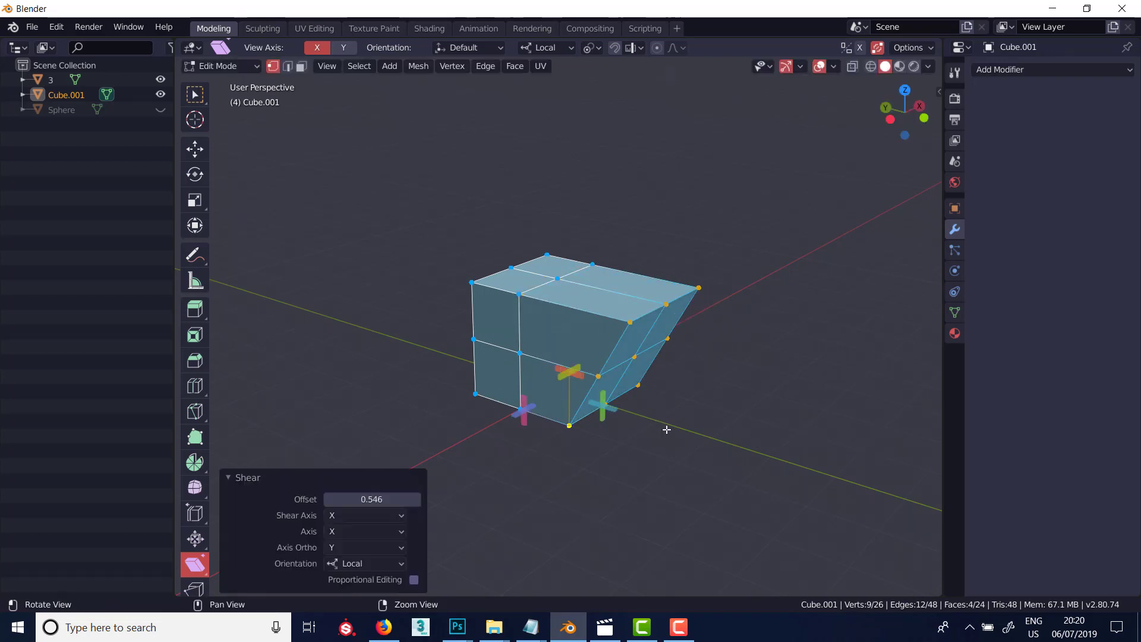
pyautogui.moveTo(666, 429); pyautogui.dragTo(687, 407, button='middle')
pyautogui.moveTo(720, 446)
pyautogui.mouseDown(button='middle')
pyautogui.moveTo(699, 455)
pyautogui.moveTo(723, 448)
pyautogui.moveTo(716, 442)
pyautogui.mouseUp(button='middle')
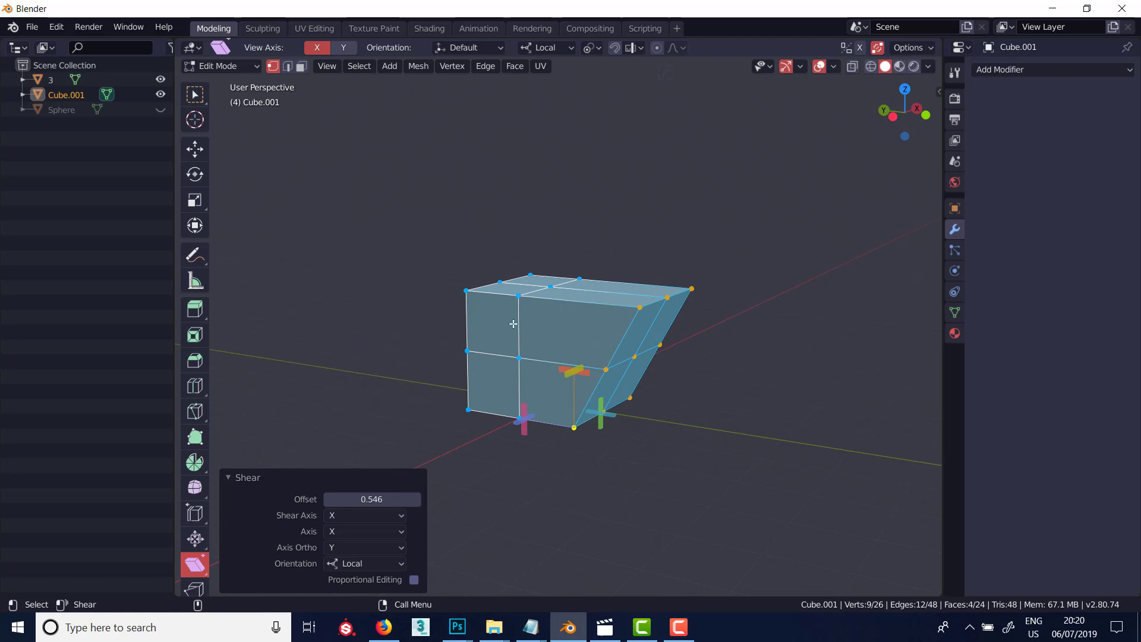
pyautogui.moveTo(623, 295); pyautogui.dragTo(725, 405, button='middle')
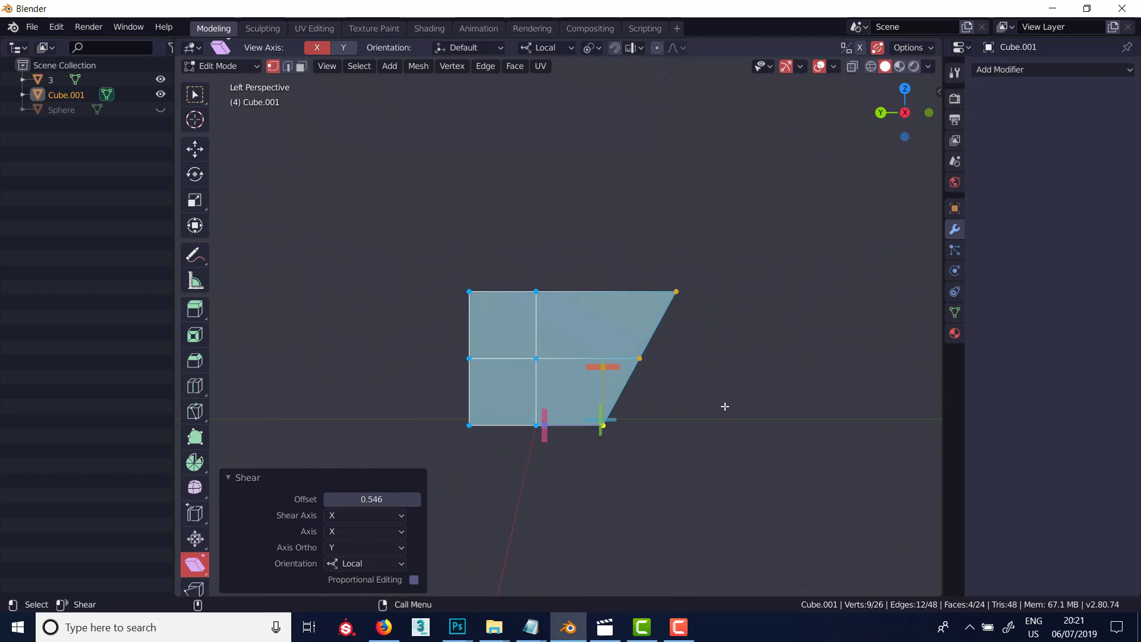
pyautogui.moveTo(615, 367); pyautogui.dragTo(739, 376)
pyautogui.moveTo(699, 353); pyautogui.dragTo(628, 426, button='middle')
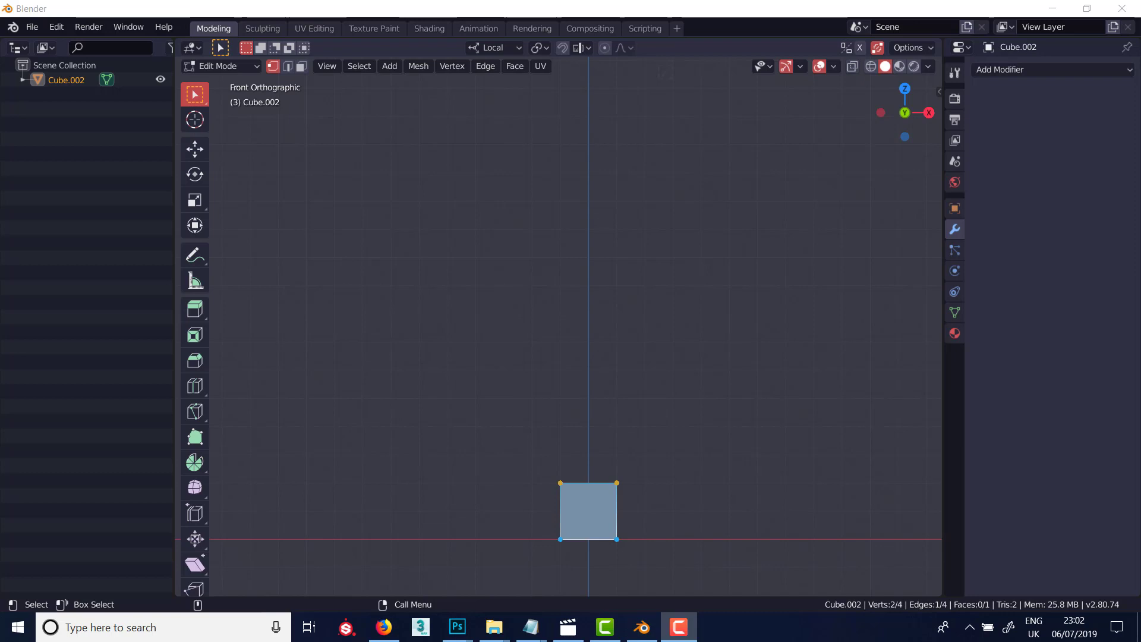
# Extrude the top edge of the Cube.002 plane upward by 200 cm and repeat the extrusion five times
pyautogui.keyDown('shift'); pyautogui.moveTo(571, 321); pyautogui.dragTo(552, 274, button='middle'); pyautogui.keyUp('shift')
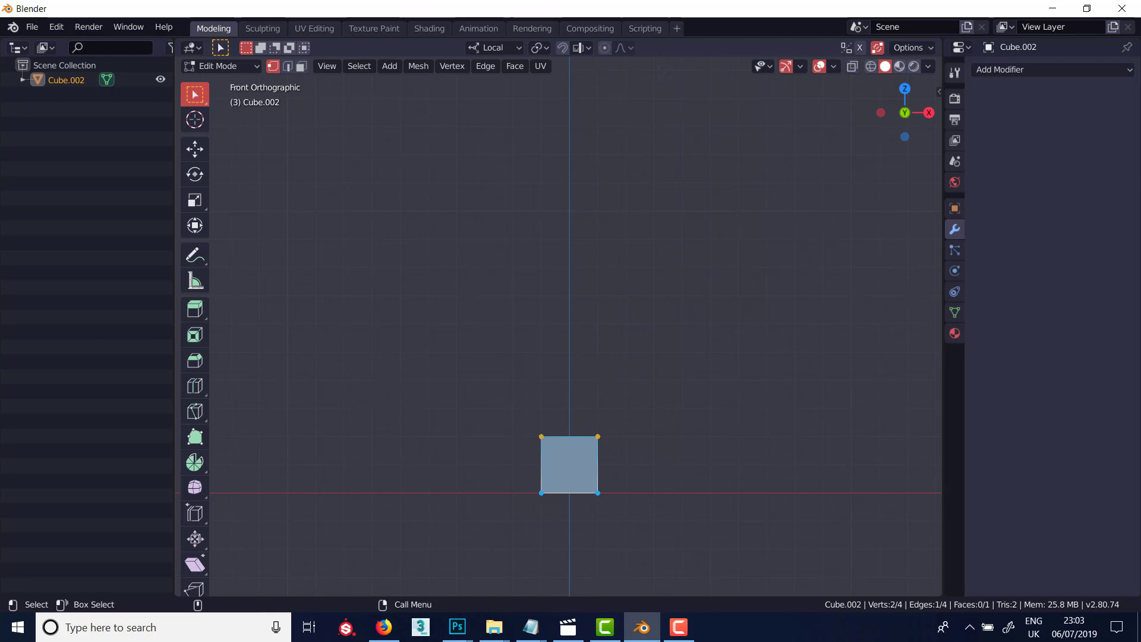
pyautogui.press('e')
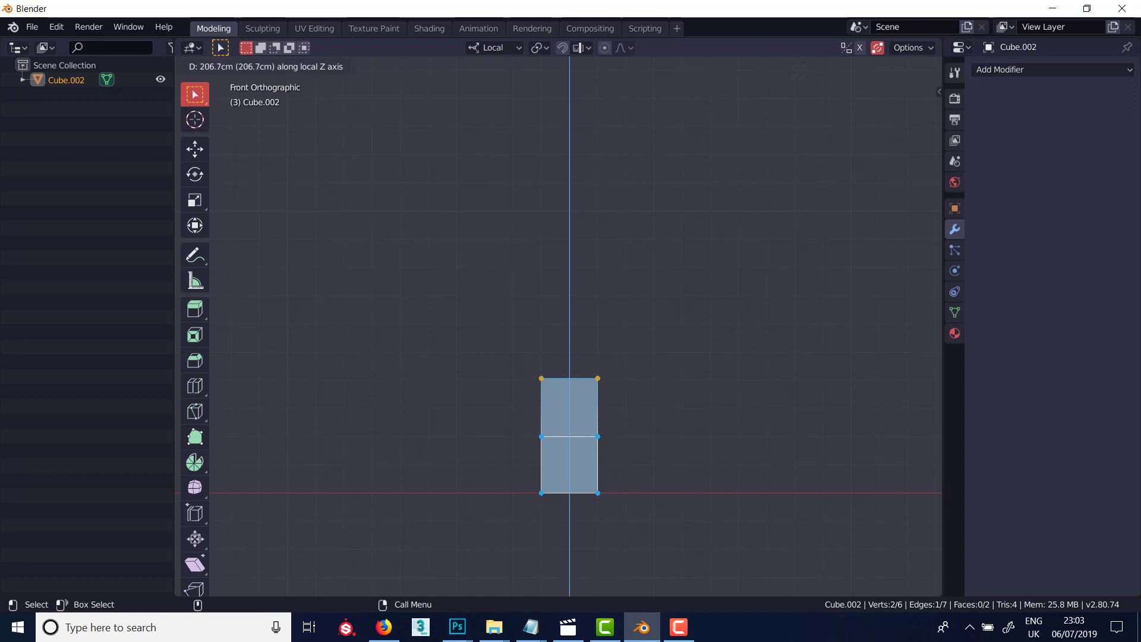
pyautogui.press('ctrl')
pyautogui.press('Return')
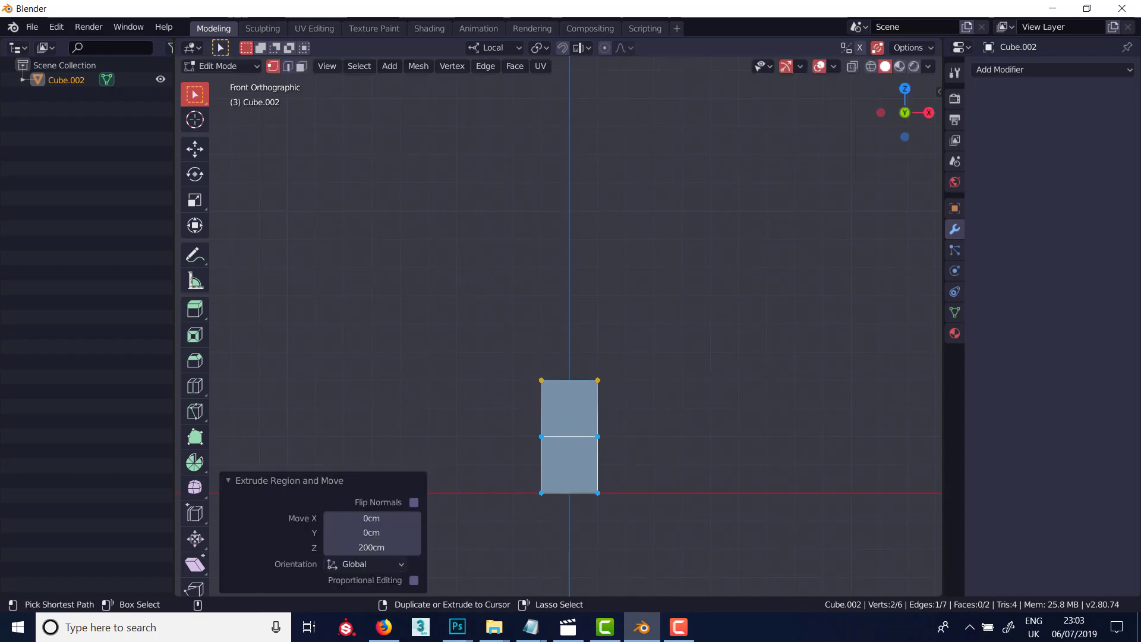
pyautogui.hotkey('shift', 'r')
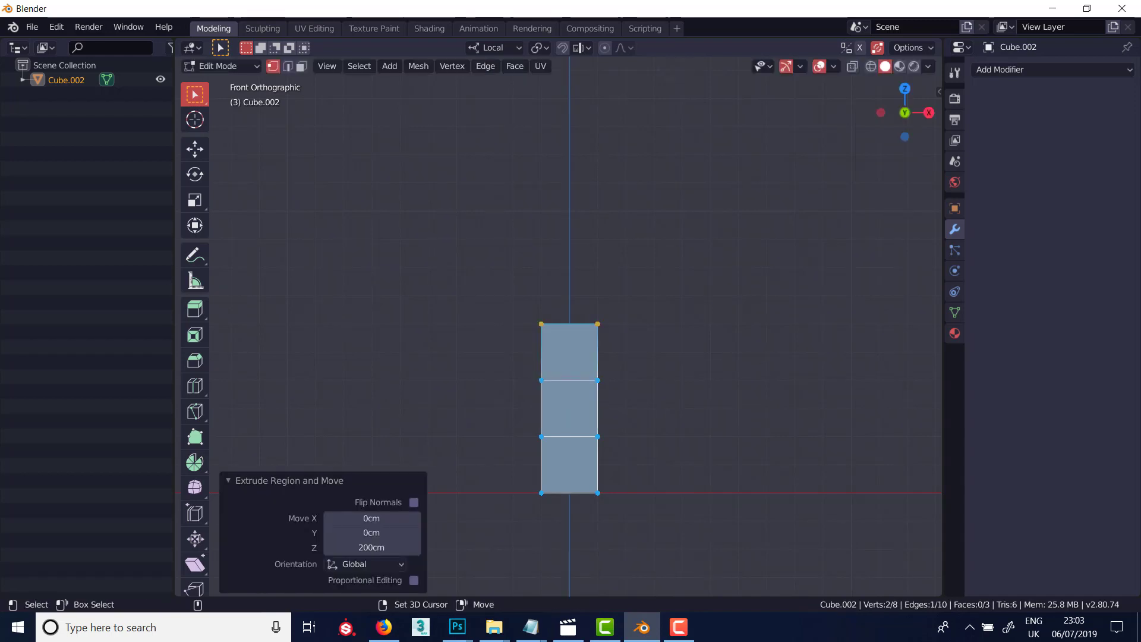
pyautogui.hotkey('shift', 'r')
pyautogui.hotkey('shift', 'r')
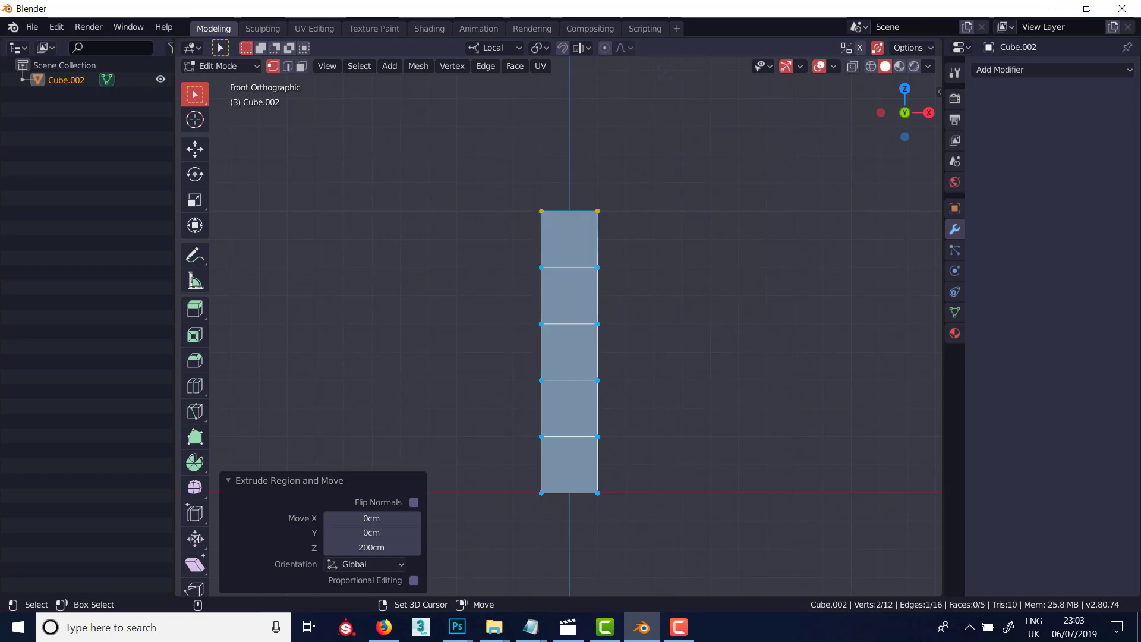
pyautogui.hotkey('shift', 'r')
pyautogui.hotkey('shift', 'r')
pyautogui.keyDown('shift'); pyautogui.moveTo(569, 327); pyautogui.dragTo(625, 392, button='middle'); pyautogui.keyUp('shift')
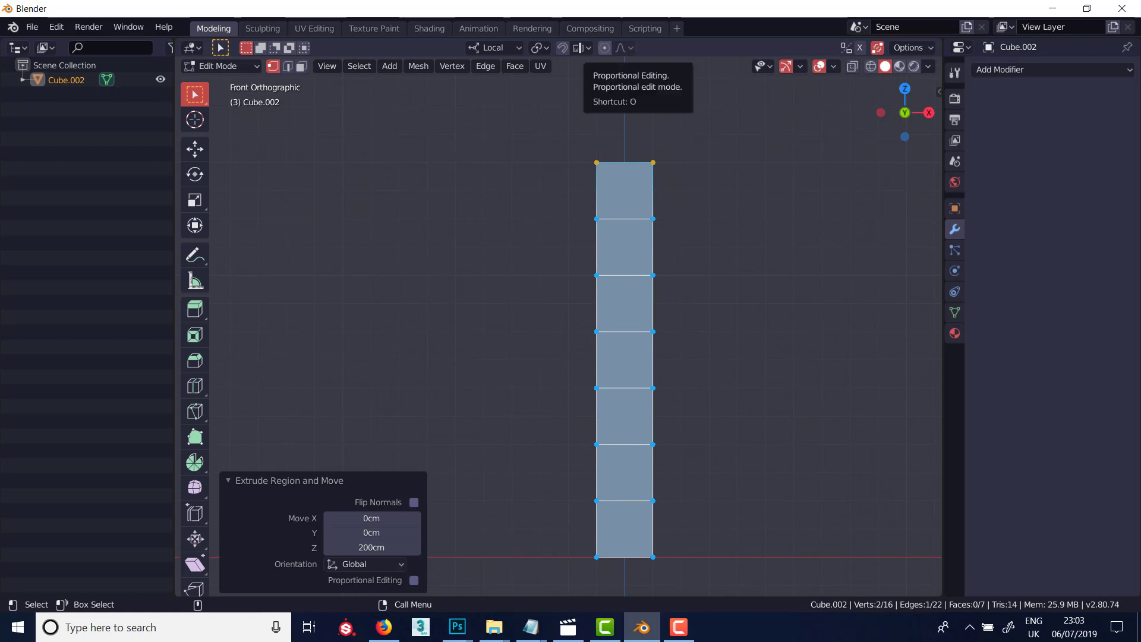
# Review the proportional falloff options, keep Smooth, and enable Proportional Editing
pyautogui.click(622, 48)
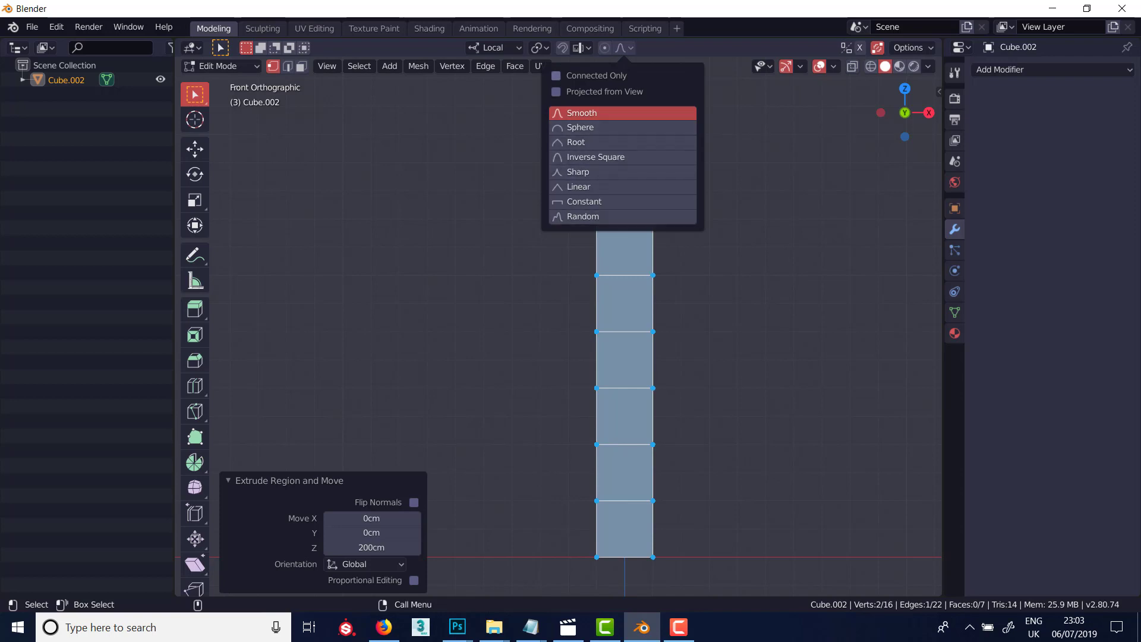
pyautogui.press('Escape')
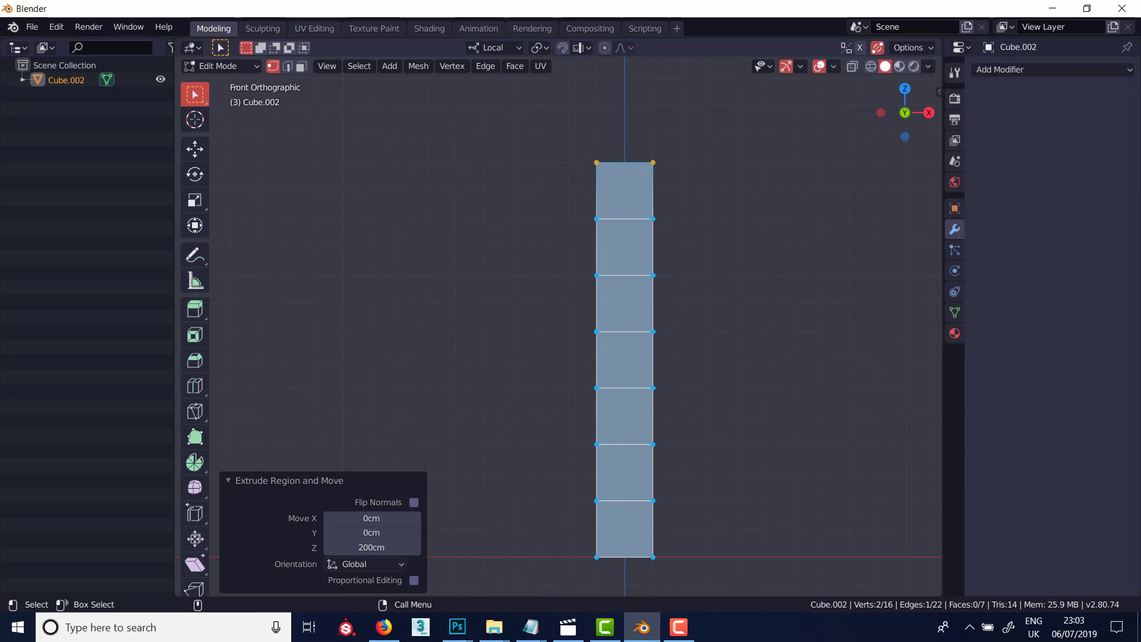
pyautogui.click(621, 48)
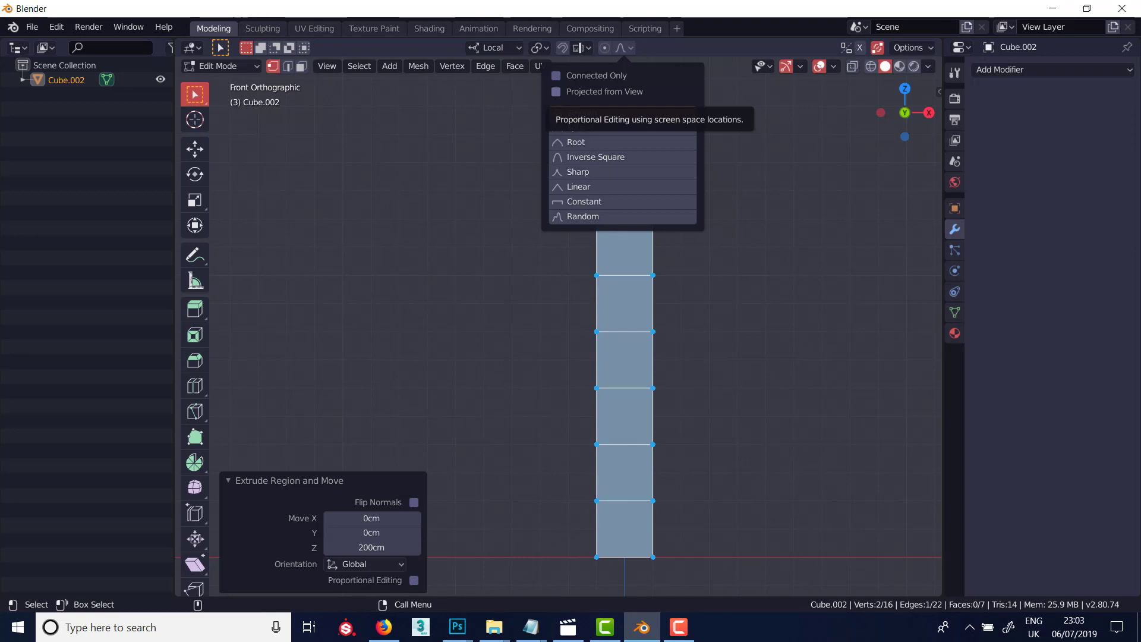
pyautogui.press('Escape')
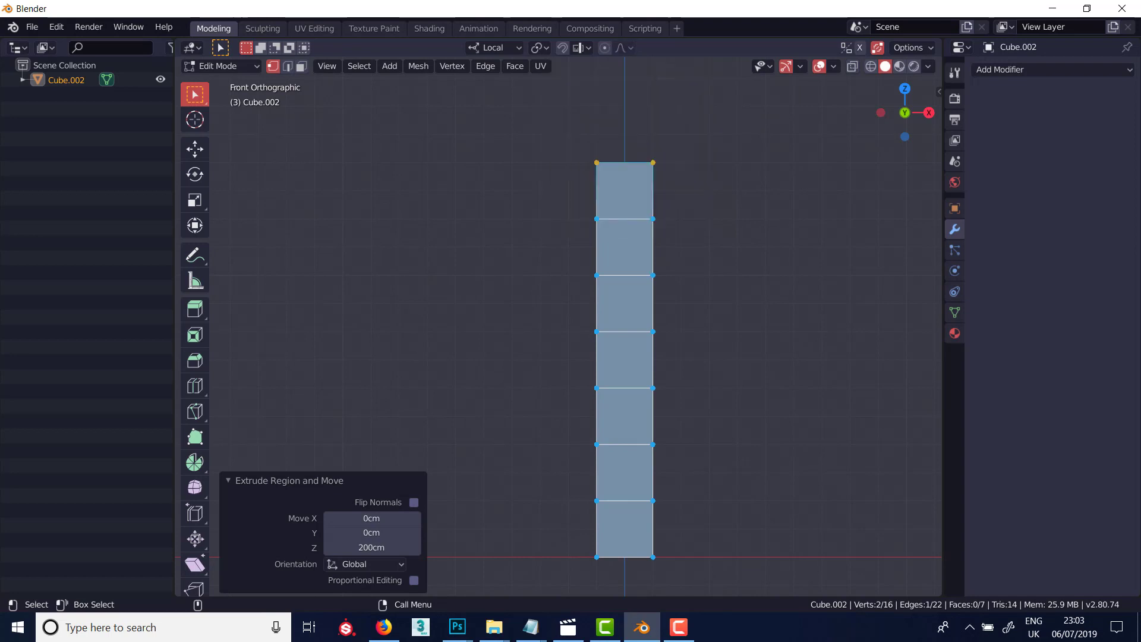
pyautogui.press('o')
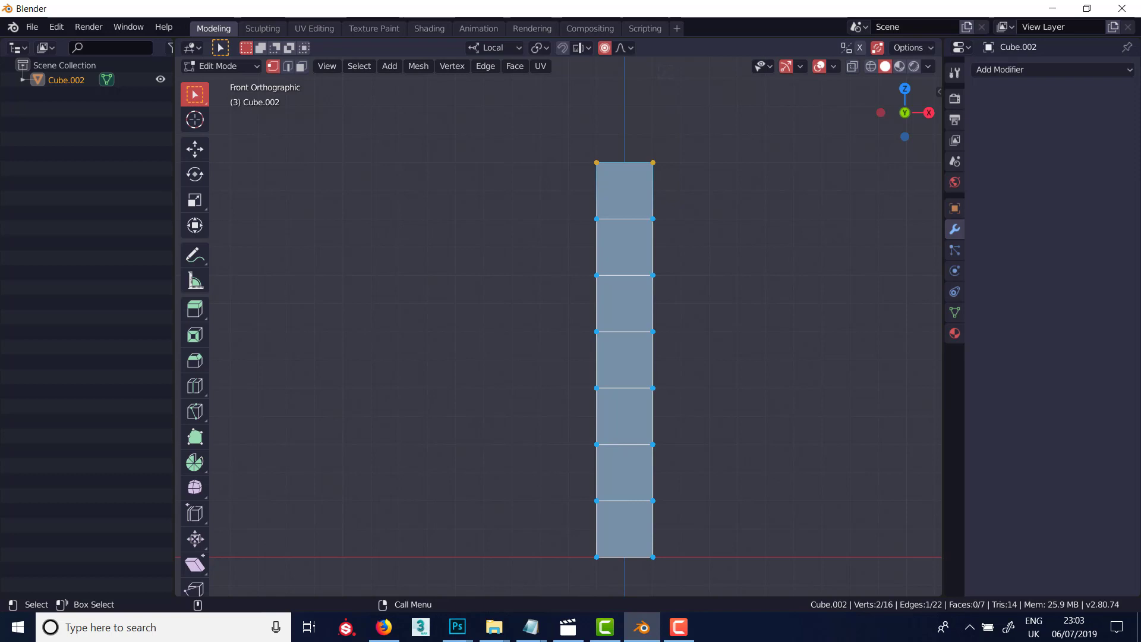
# Try scaling the strip's top edge along local X while varying the proportional size up to 13.85, and cancel
pyautogui.press('s')
pyautogui.press('x')
pyautogui.press('x')
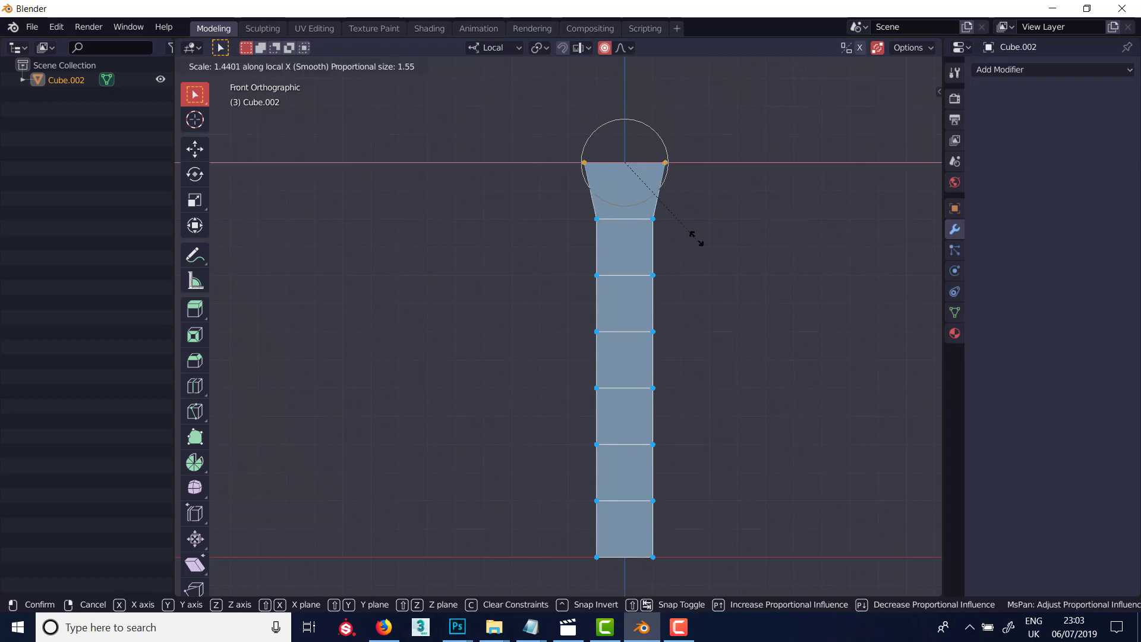
pyautogui.scroll(-3, 759, 246)
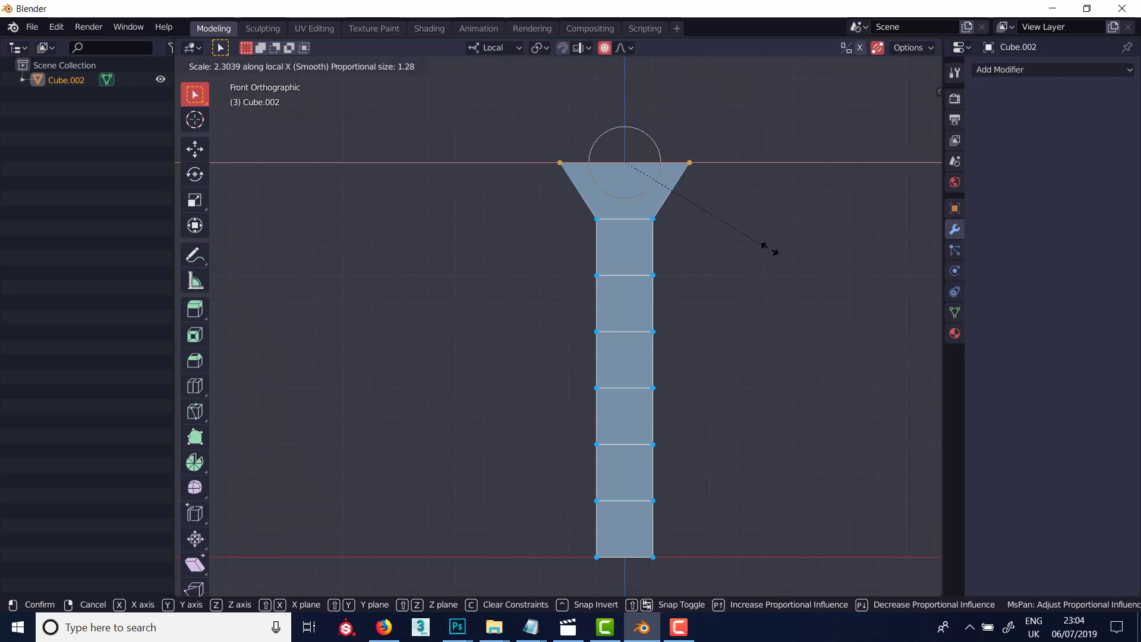
pyautogui.scroll(-12, 779, 249)
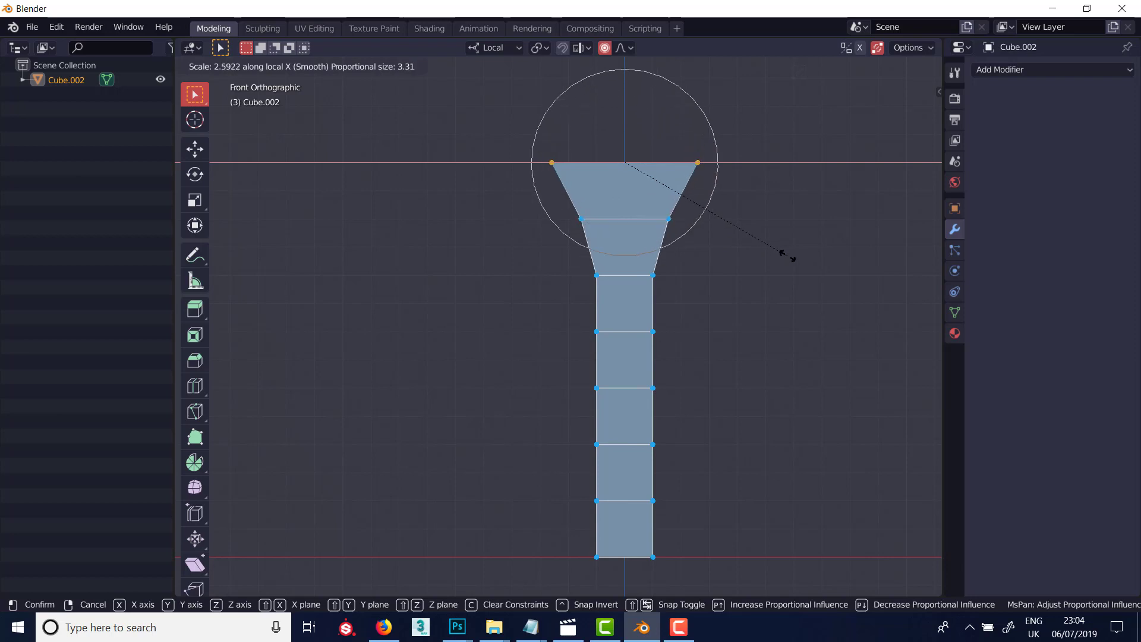
pyautogui.scroll(-10, 903, 306)
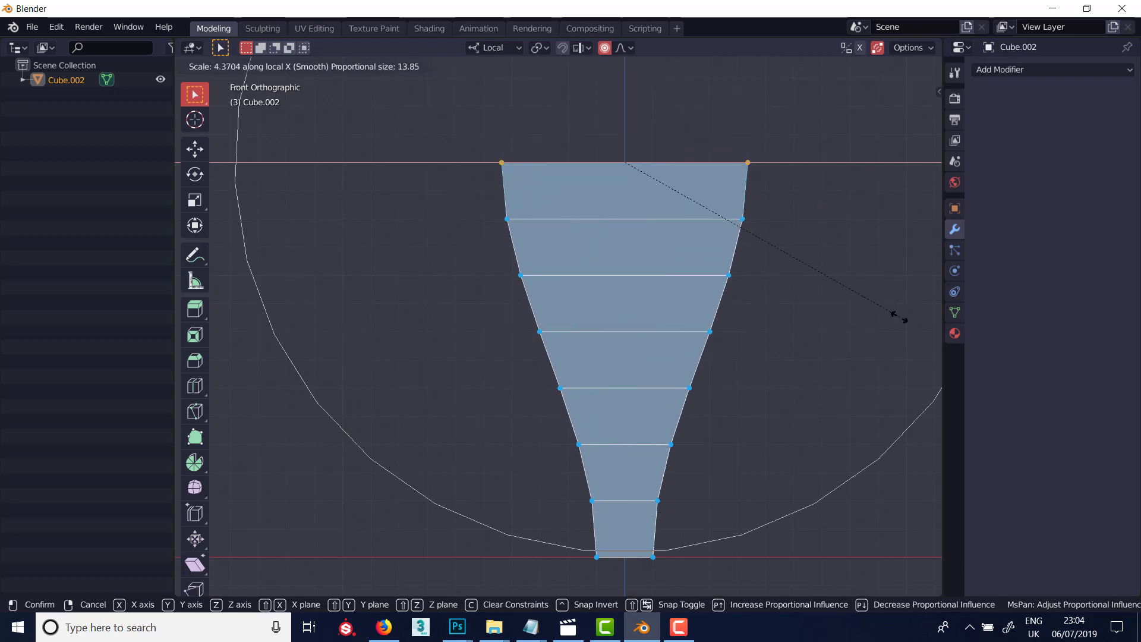
pyautogui.scroll(19, 693, 338)
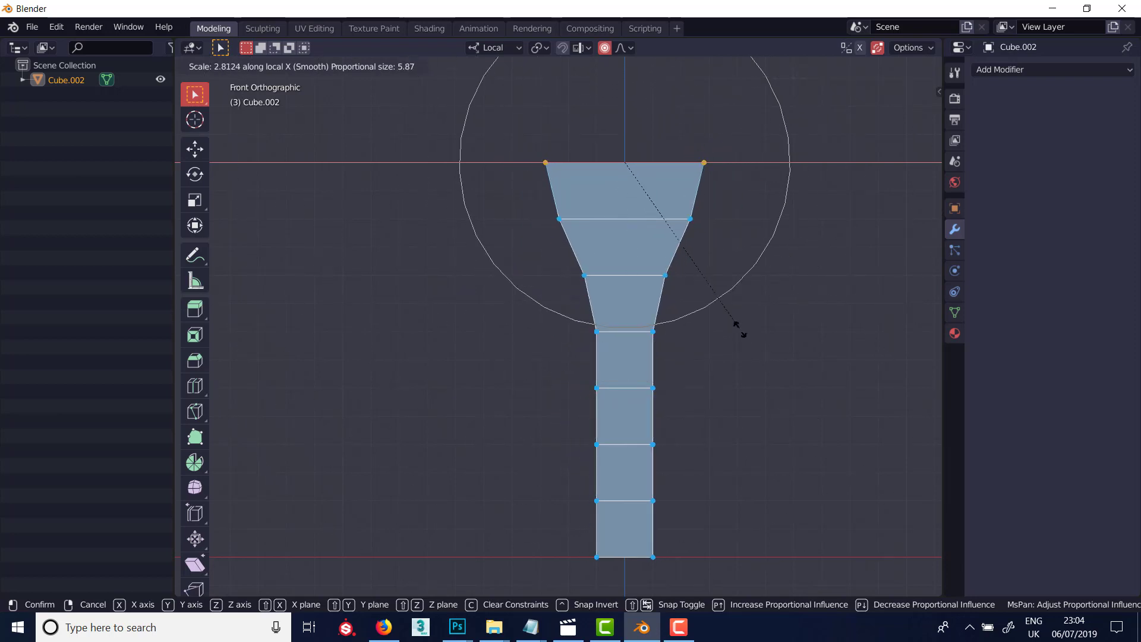
pyautogui.scroll(-14, 786, 341)
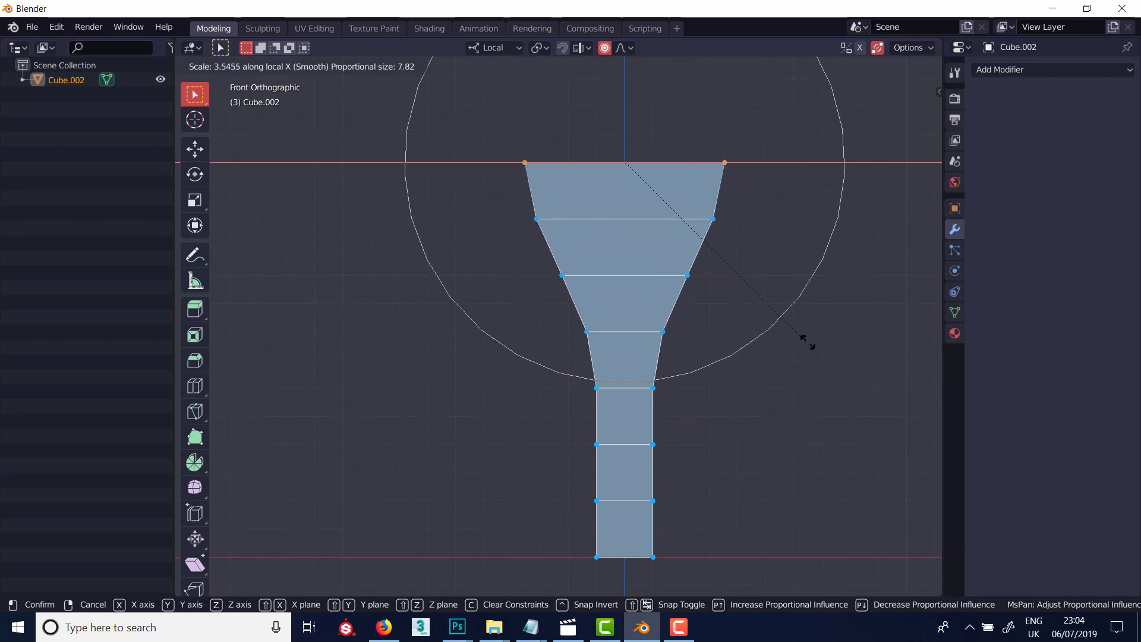
pyautogui.scroll(-3, 784, 345)
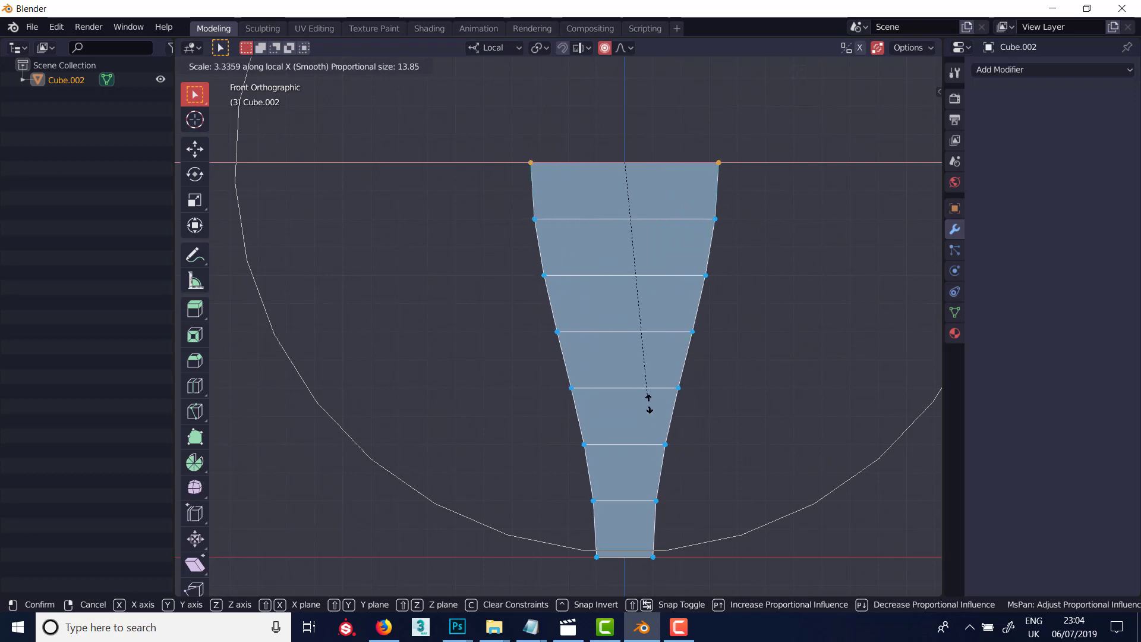
pyautogui.press('Escape')
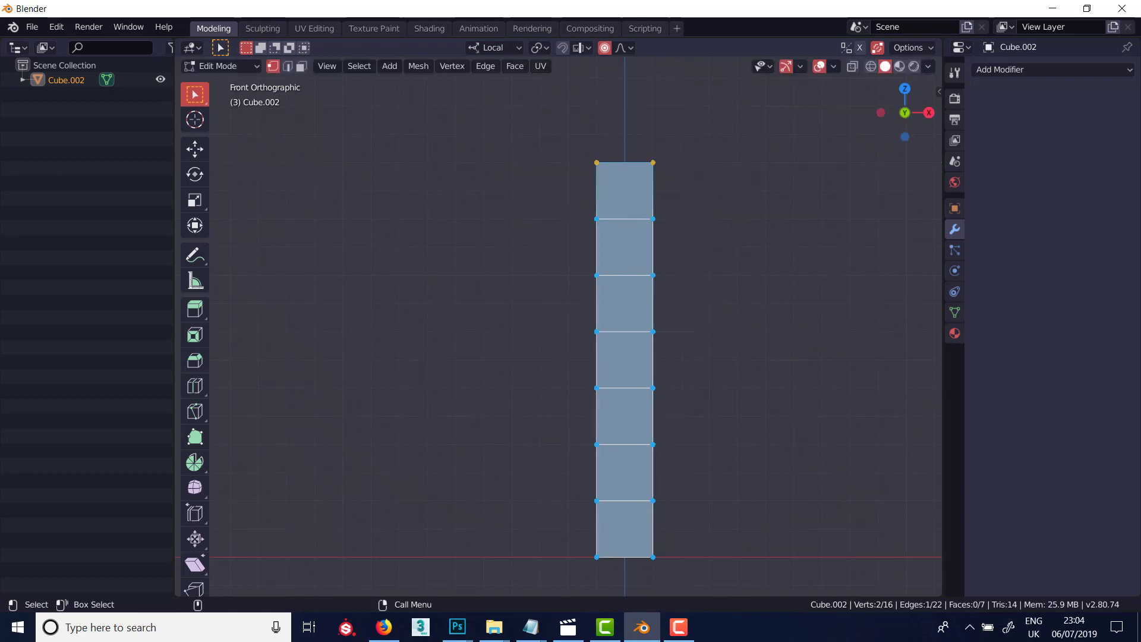
# Try moving the strip's top edge sideways along local X with different proportional sizes, and cancel
pyautogui.keyDown('shift'); pyautogui.moveTo(576, 326); pyautogui.dragTo(509, 320, button='middle'); pyautogui.keyUp('shift')
pyautogui.press('g')
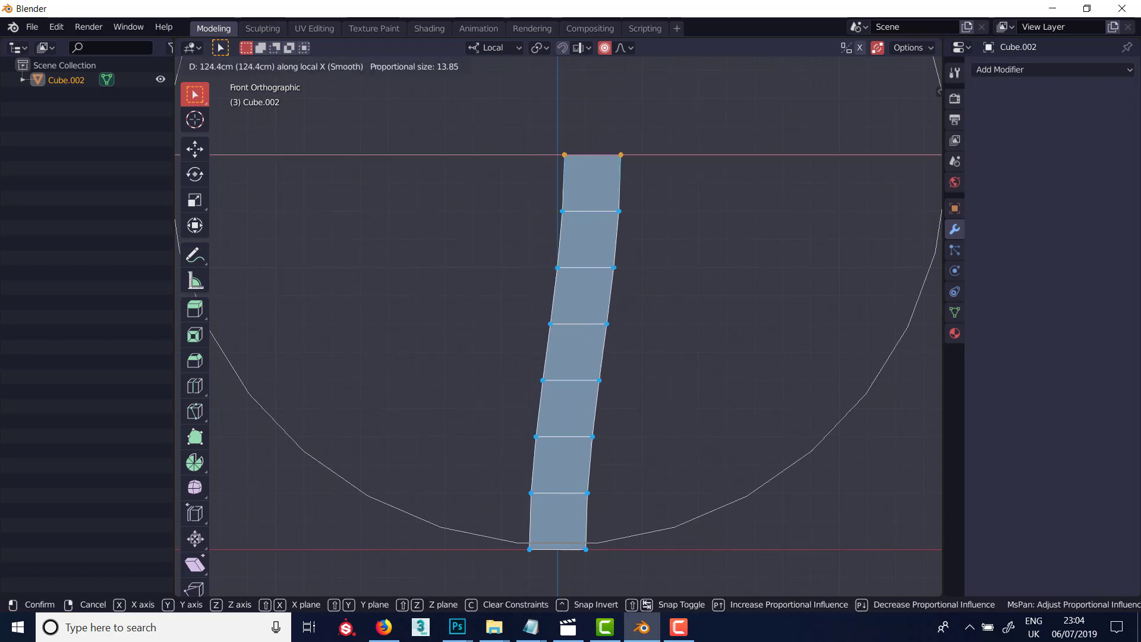
pyautogui.scroll(1, 594, 351)
pyautogui.scroll(9, 557, 350)
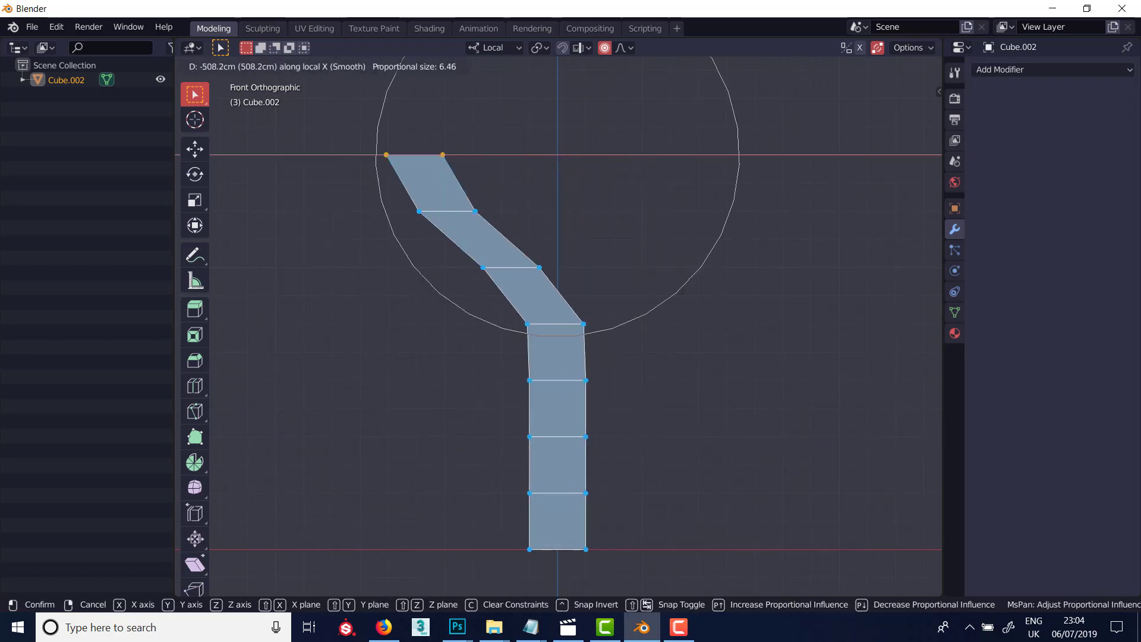
pyautogui.scroll(-11, 558, 351)
pyautogui.scroll(7, 557, 351)
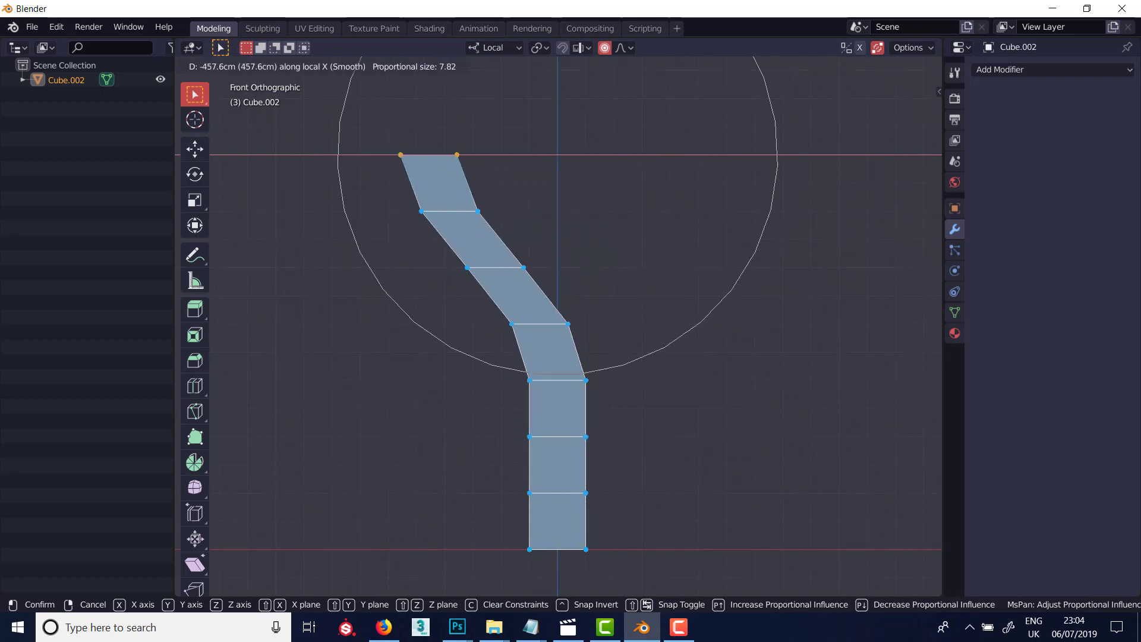
pyautogui.scroll(-3, 558, 350)
pyautogui.scroll(-2, 557, 350)
pyautogui.press('Escape')
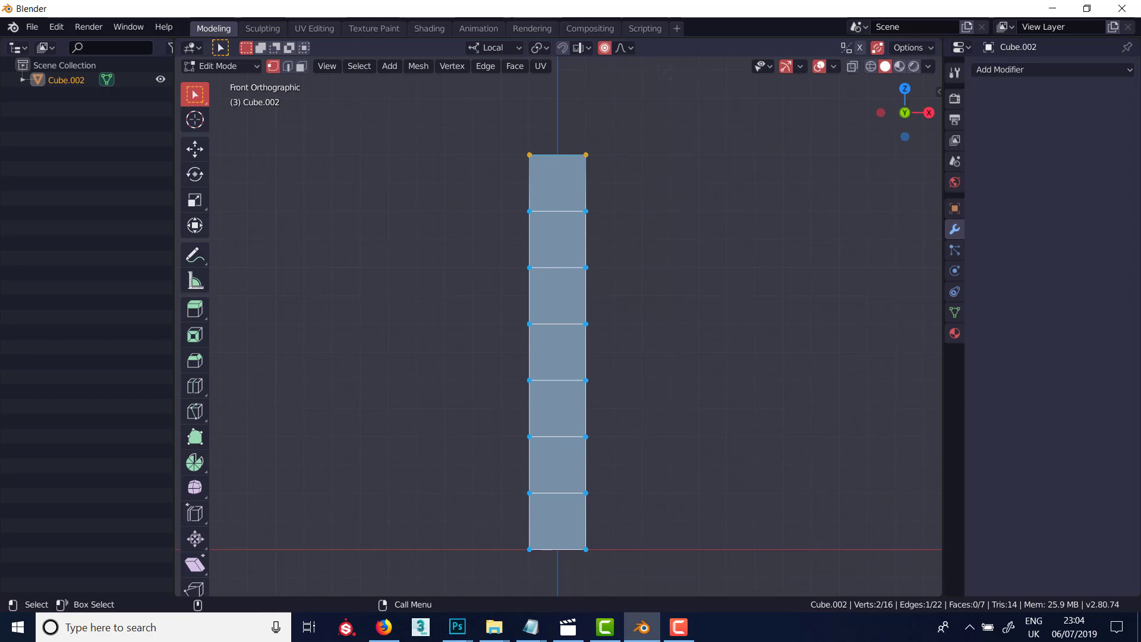
# Check the proportional falloff options and deselect all vertices of the strip
pyautogui.click(622, 47)
pyautogui.hotkey('alt', 'a')
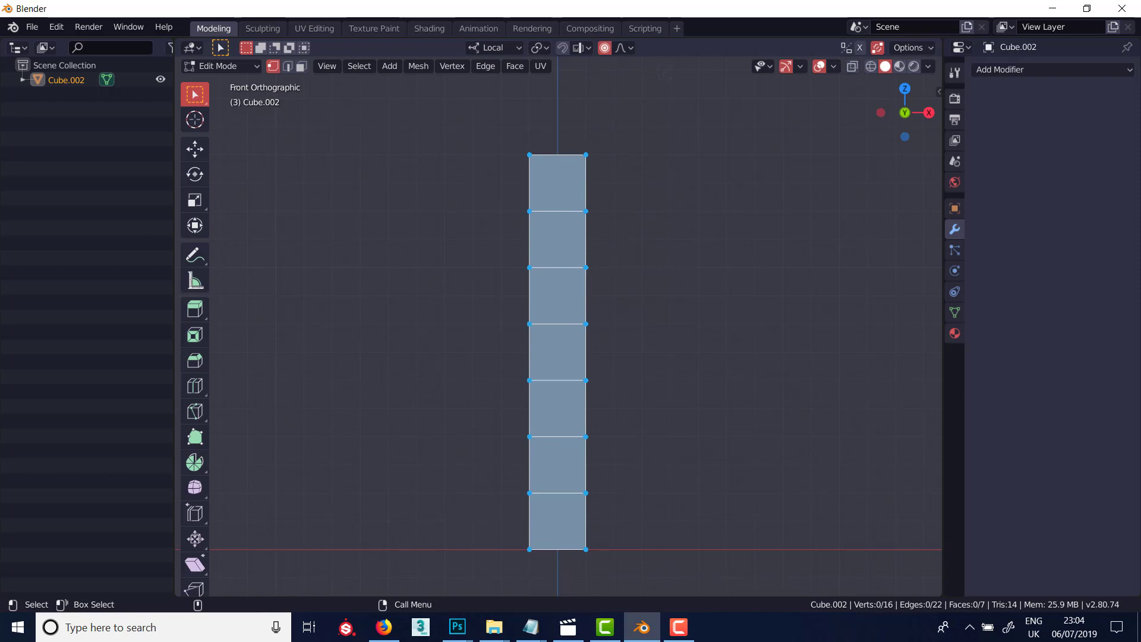